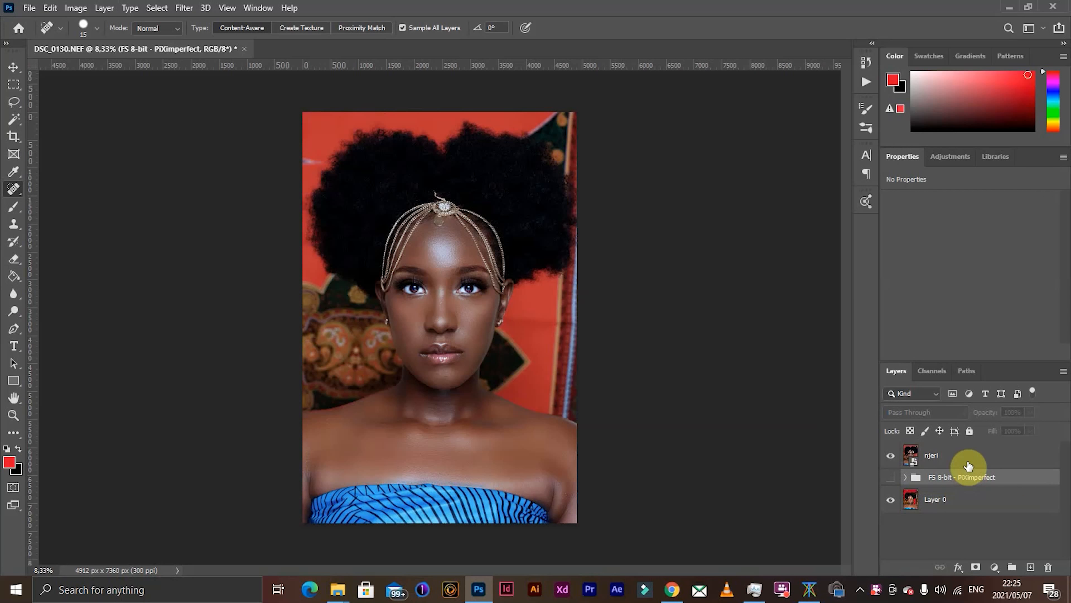
# - Delete the retouched portrait layer and the FS 8-bit group, keeping only Layer 0
pyautogui.click(969, 464)
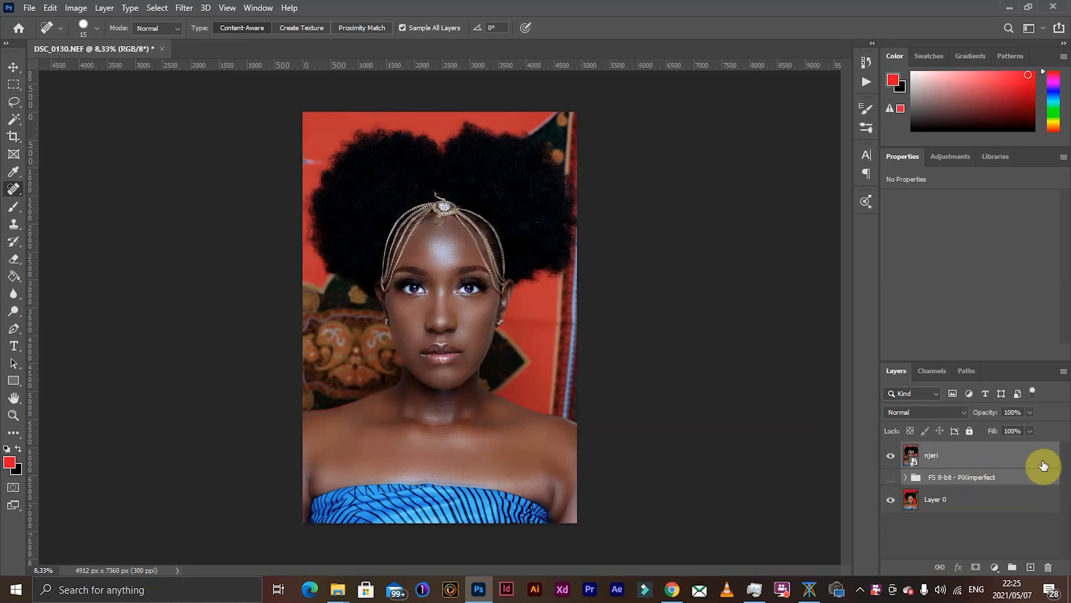
pyautogui.moveTo(1044, 465); pyautogui.dragTo(1049, 566)
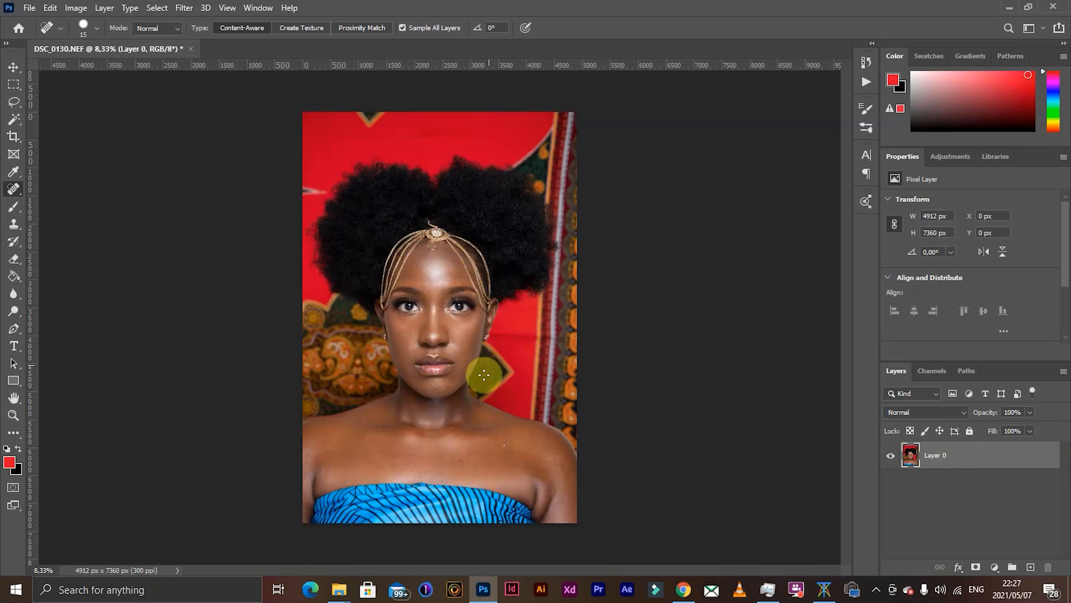
# - Examine the skin on the forehead, cheeks, nose and chin up close for blemishes
pyautogui.click(451, 334)
pyautogui.scroll(12, 451, 334)
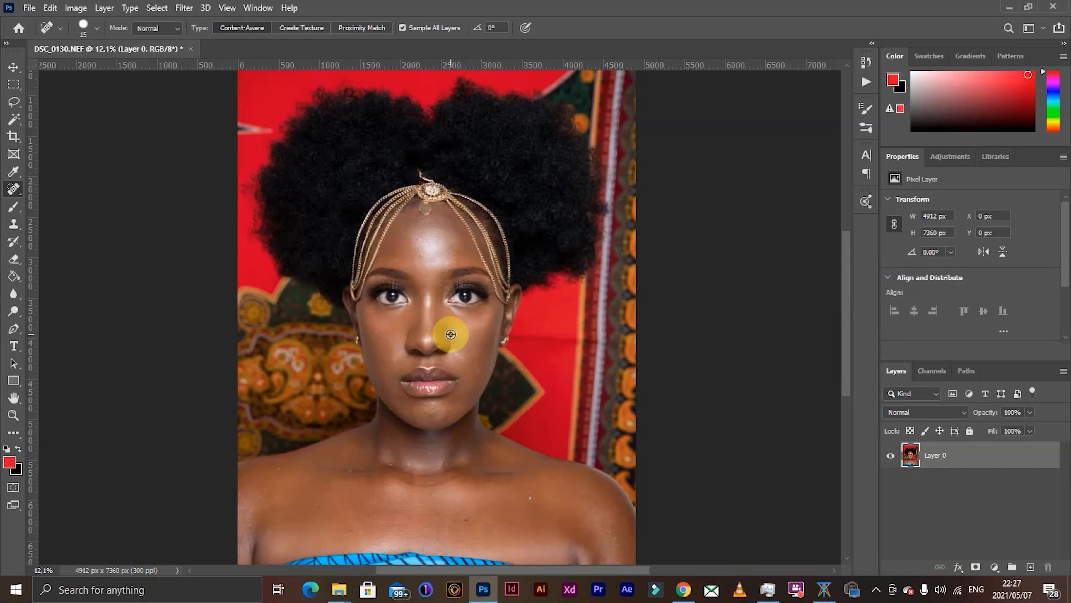
pyautogui.scroll(8, 451, 334)
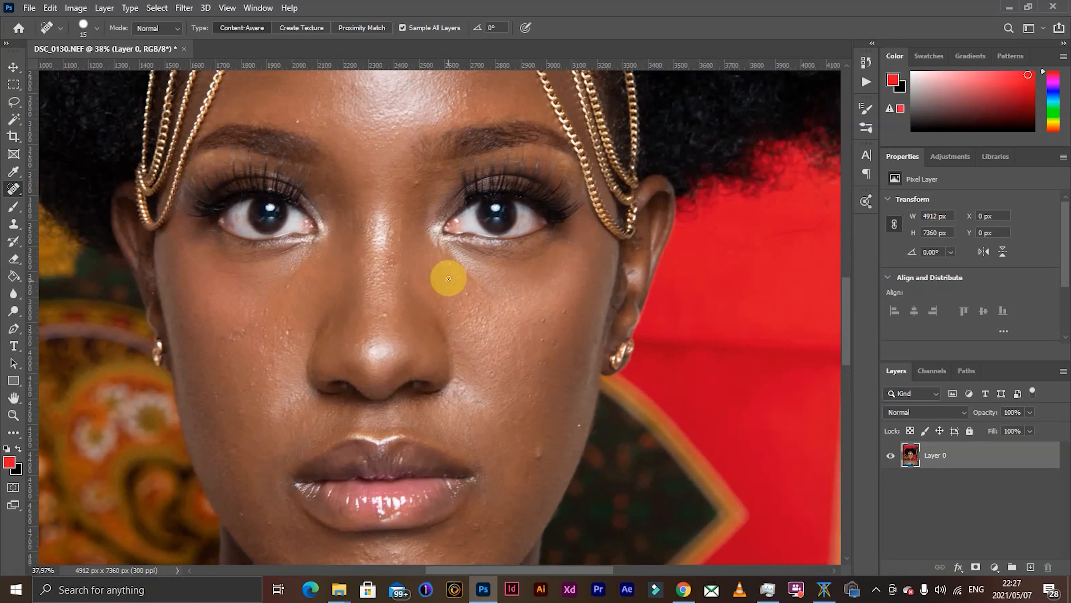
pyautogui.scroll(1, 492, 383)
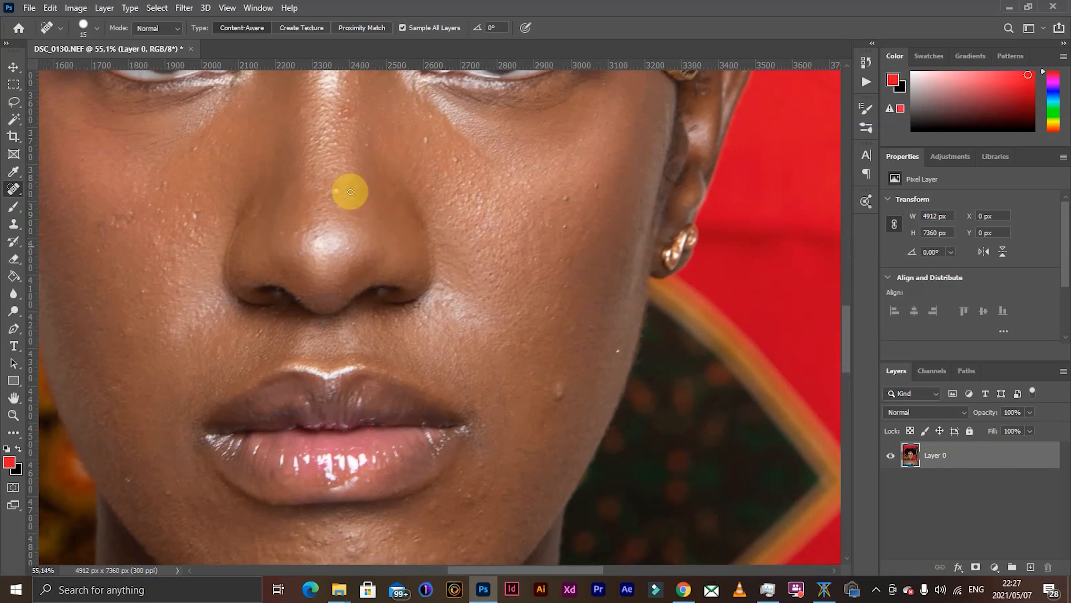
pyautogui.scroll(-3, 464, 439)
pyautogui.scroll(-3, 234, 412)
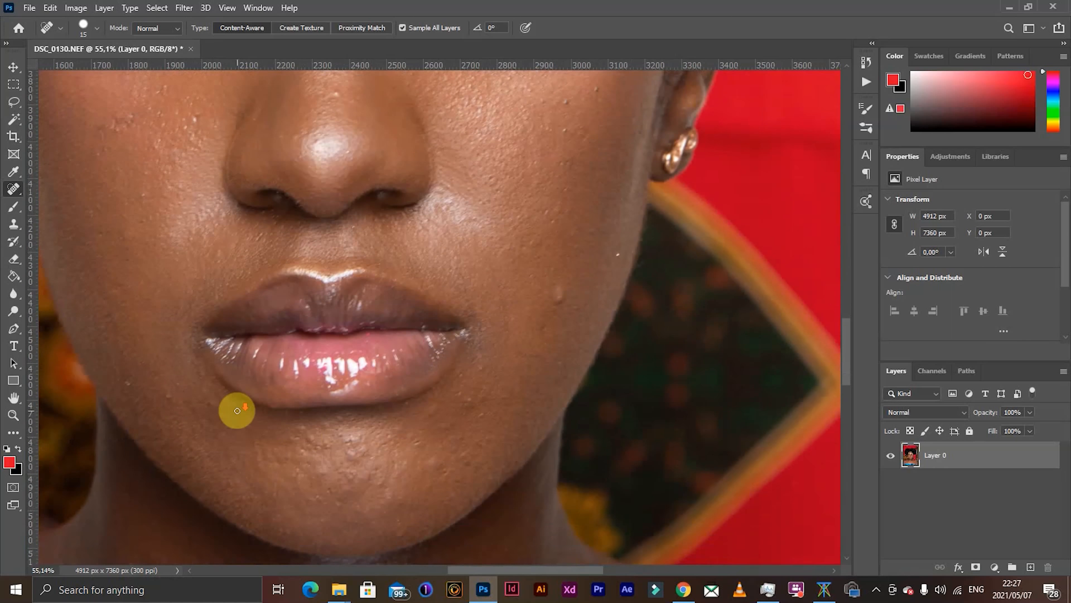
pyautogui.scroll(-8, 150, 282)
pyautogui.scroll(-8, 159, 221)
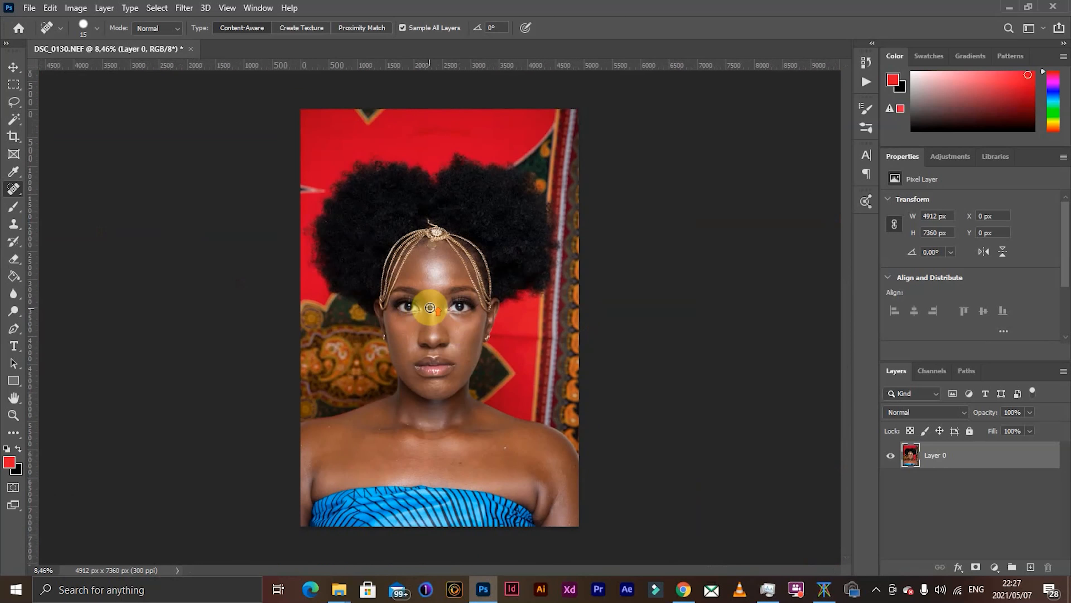
pyautogui.scroll(5, 425, 306)
pyautogui.scroll(5, 426, 232)
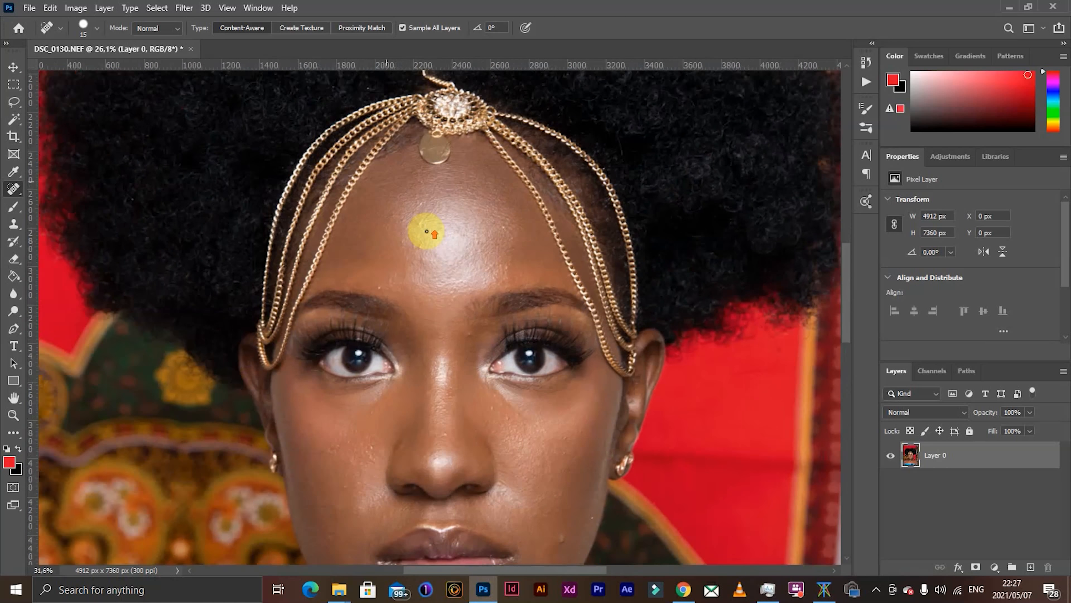
pyautogui.scroll(2, 408, 262)
pyautogui.scroll(-8, 408, 263)
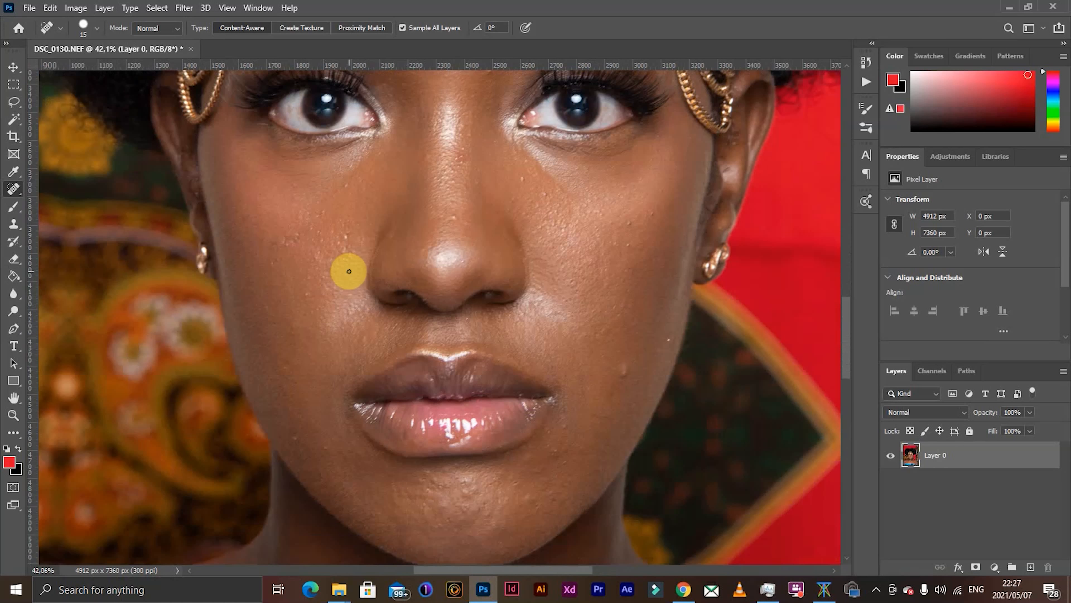
pyautogui.scroll(-4, 347, 270)
pyautogui.scroll(4, 349, 271)
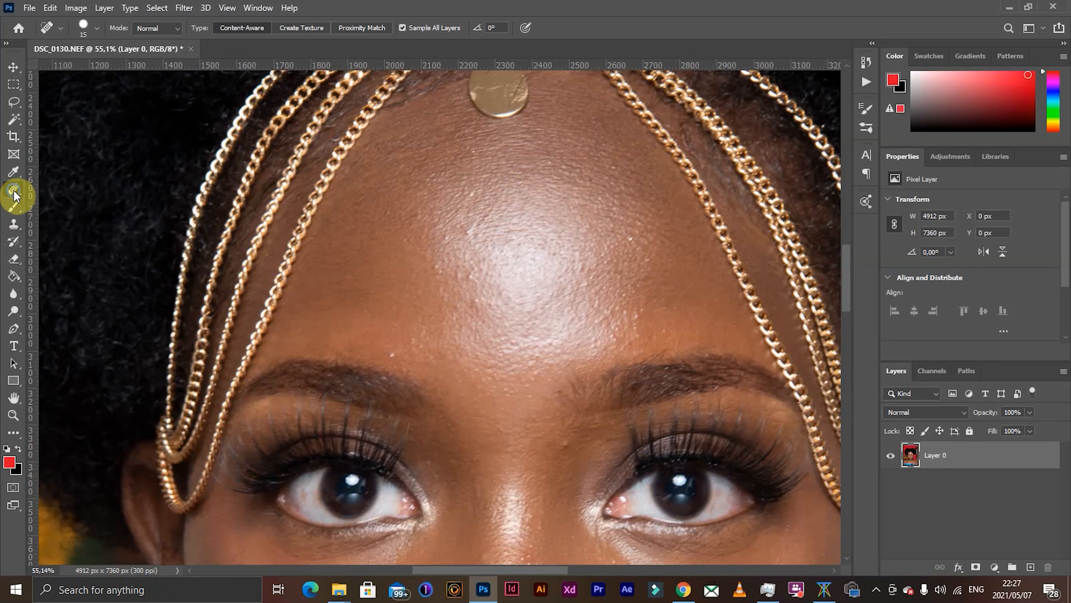
# - Remove the small blemishes on the forehead and above the eyebrow with the Spot Healing Brush at 27 px
pyautogui.click(14, 195)
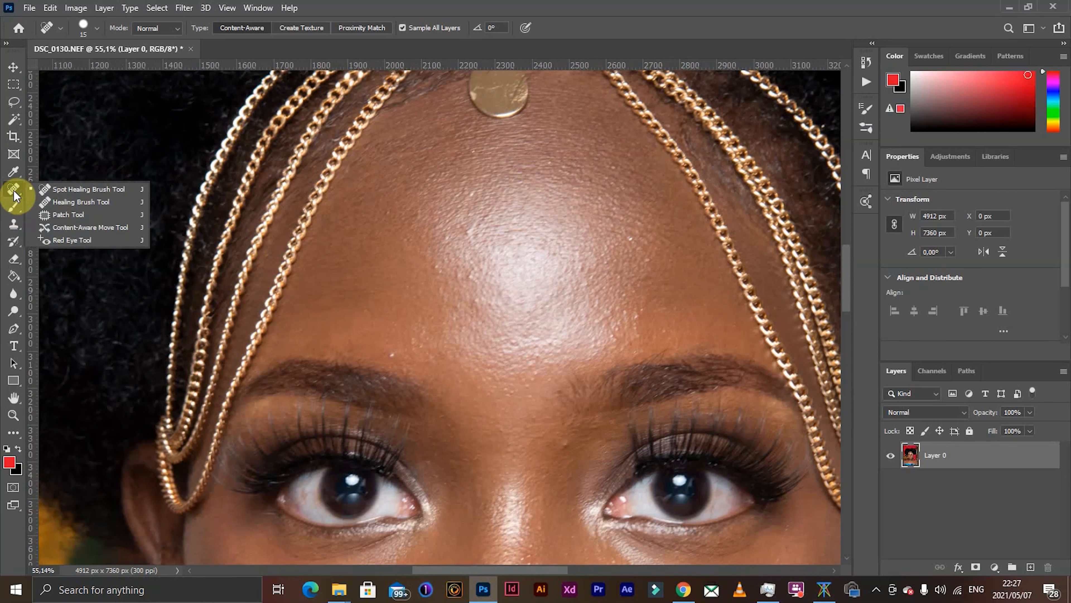
pyautogui.scroll(1, 392, 360)
pyautogui.moveTo(388, 356); pyautogui.dragTo(392, 356)
pyautogui.click(392, 357)
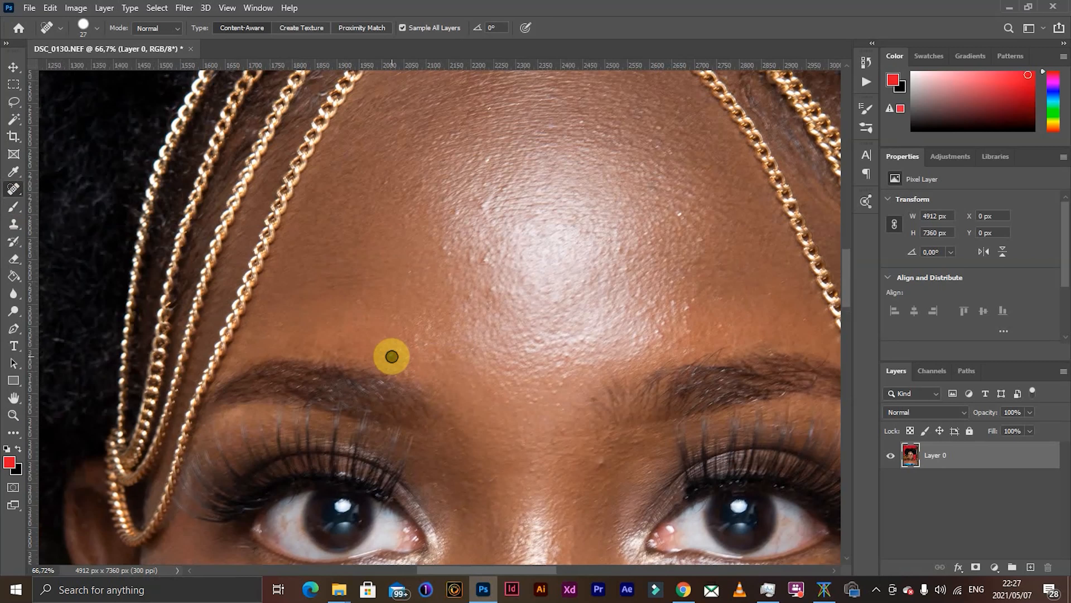
pyautogui.click(487, 161)
pyautogui.click(388, 180)
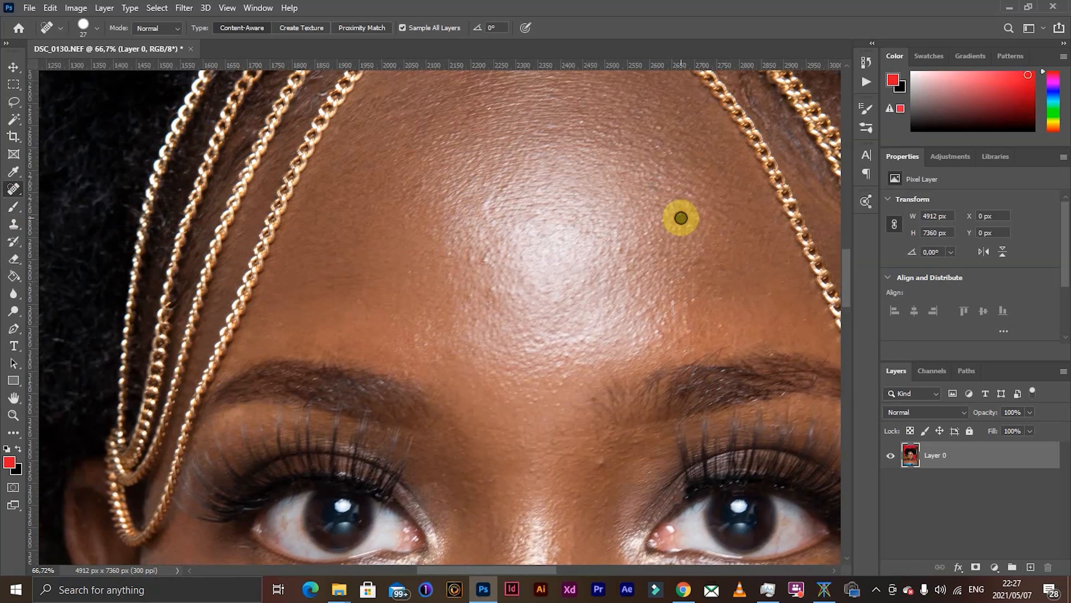
# - Heal the bumps along the nose bridge and under the eye on the image's right side
pyautogui.scroll(-2, 607, 367)
pyautogui.scroll(-2, 557, 403)
pyautogui.click(558, 369)
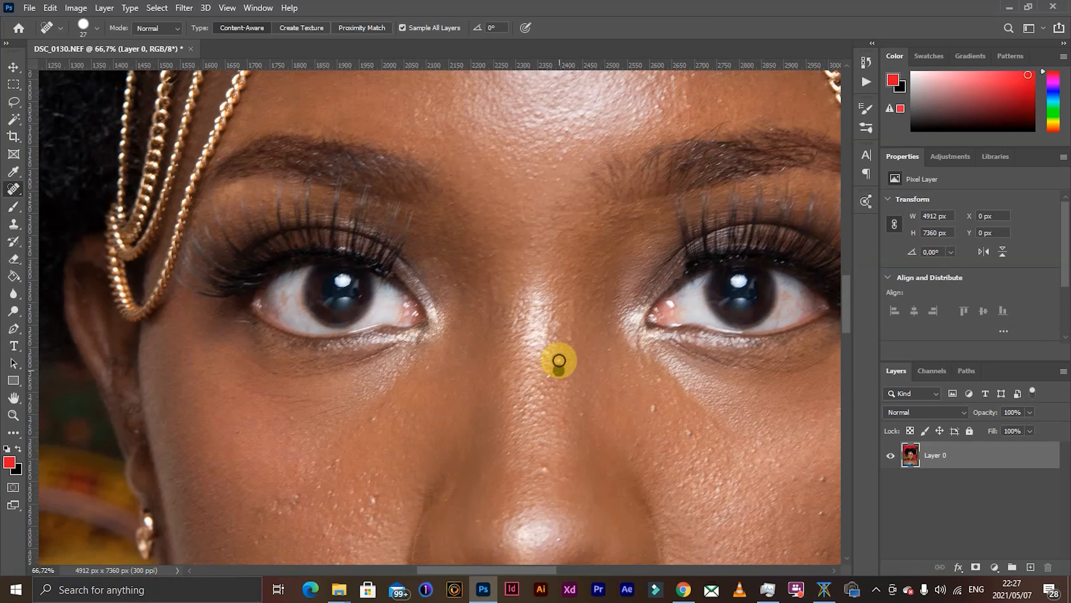
pyautogui.click(582, 415)
pyautogui.click(657, 408)
pyautogui.click(691, 432)
# - Heal the cluster of bumps on the cheek on the image's left side
pyautogui.scroll(-3, 562, 437)
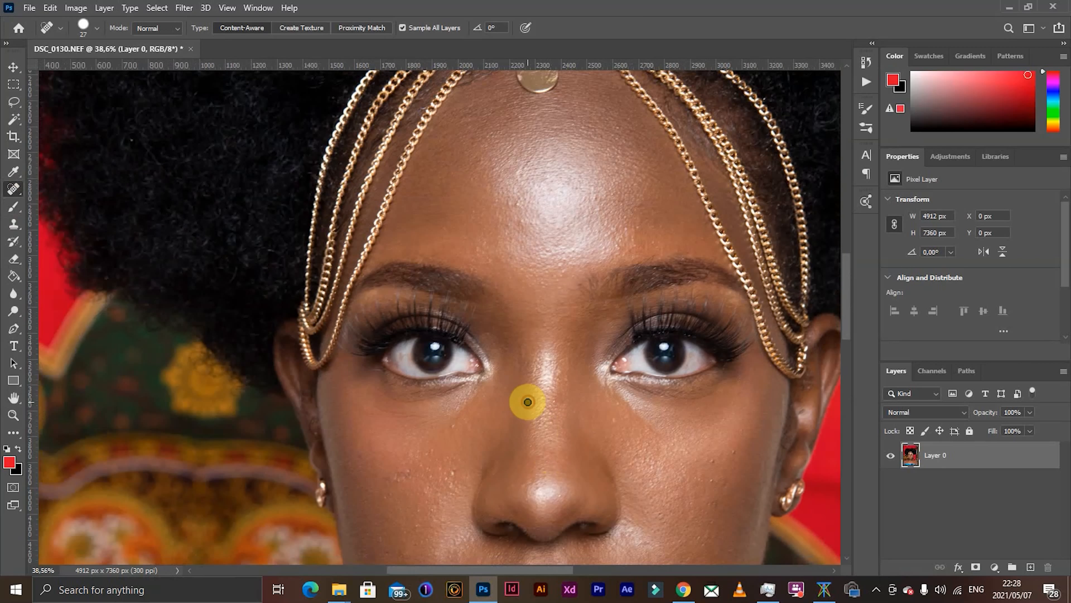
pyautogui.scroll(-2, 548, 414)
pyautogui.scroll(4, 480, 319)
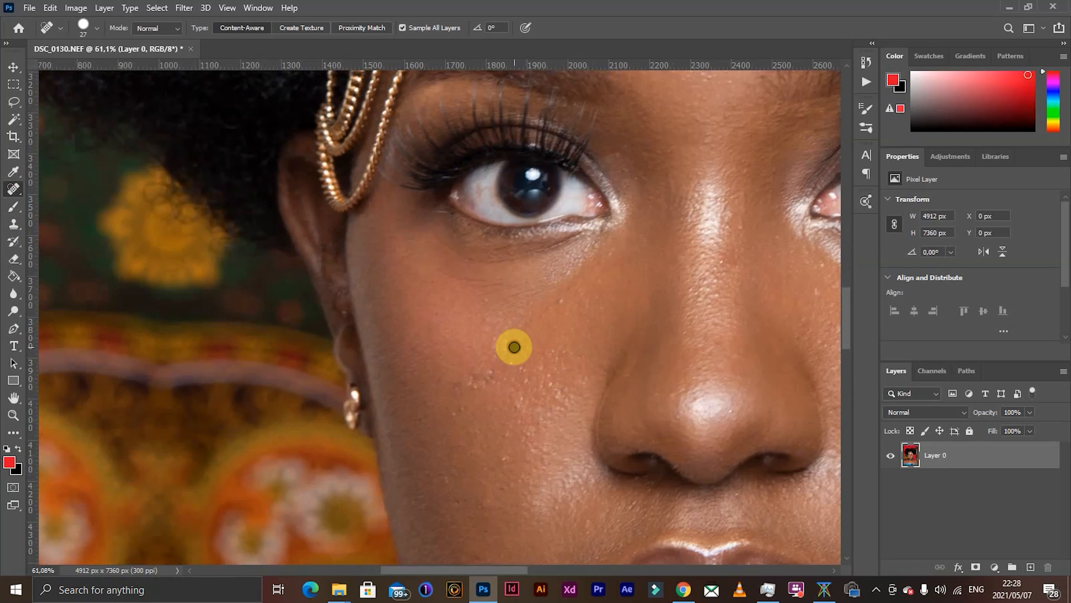
pyautogui.click(474, 384)
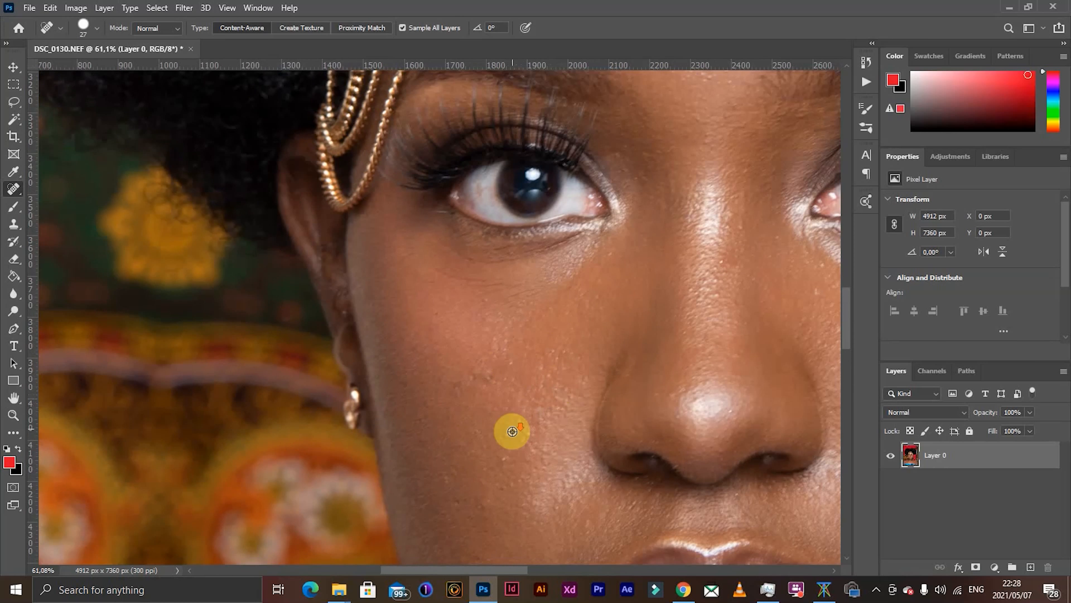
# - Enlarge the healing brush to 62 px and heal the spots on the cheek and beside the mouth corner on the image's right side
pyautogui.scroll(-3, 509, 431)
pyautogui.scroll(3, 504, 390)
pyautogui.scroll(-3, 540, 478)
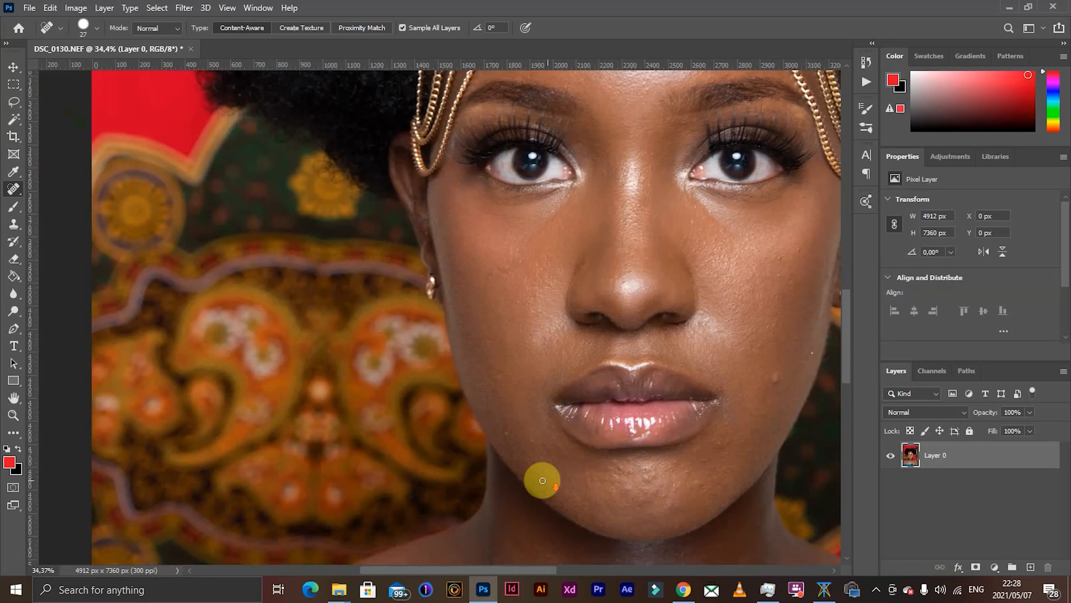
pyautogui.scroll(3, 536, 400)
pyautogui.scroll(-3, 669, 445)
pyautogui.scroll(2, 717, 401)
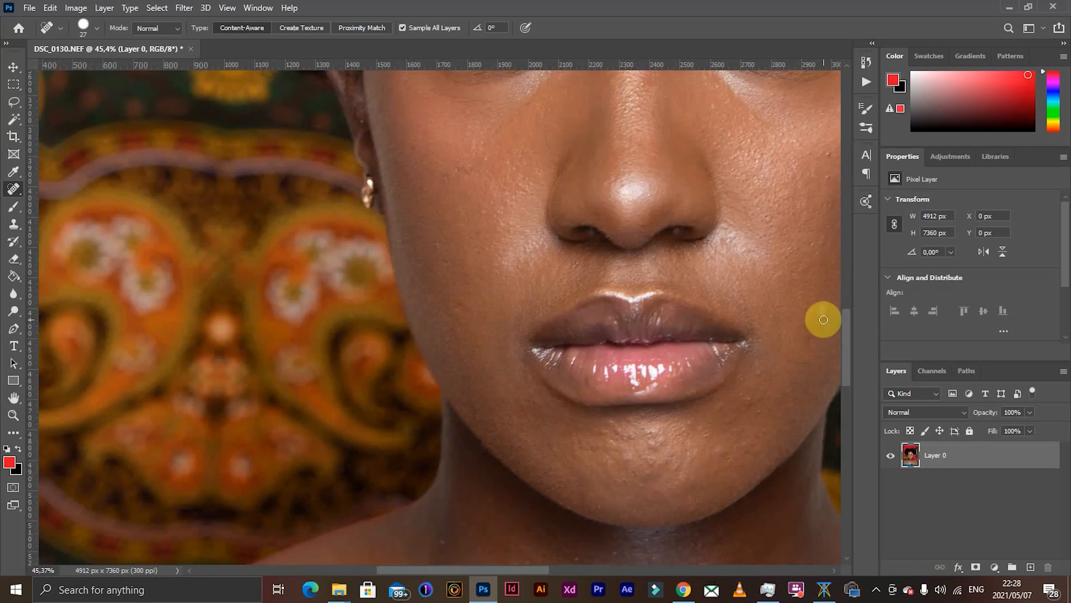
pyautogui.click(792, 273)
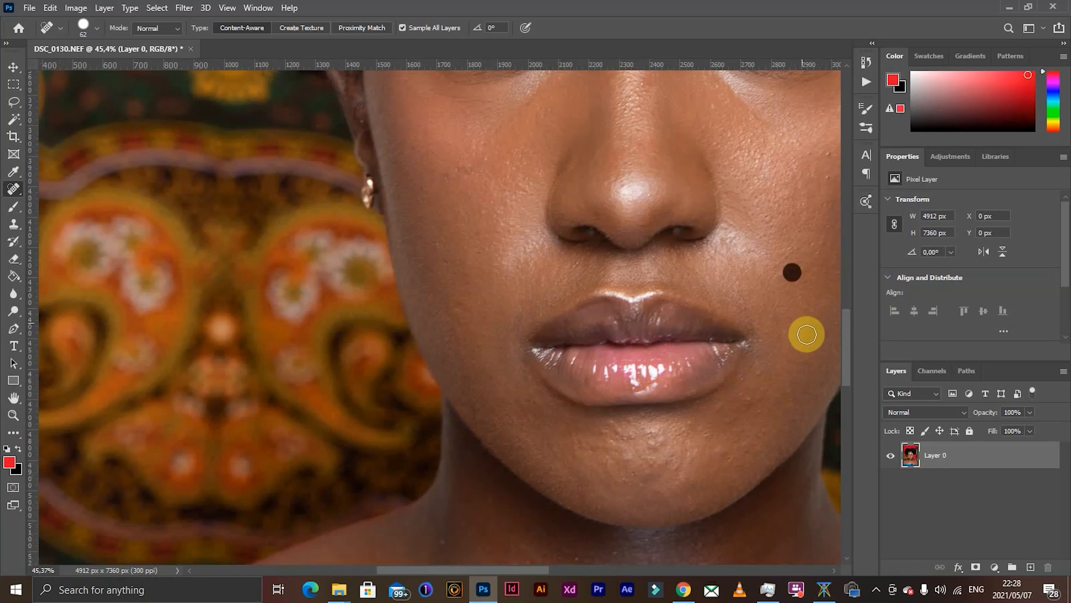
pyautogui.click(756, 382)
pyautogui.click(744, 379)
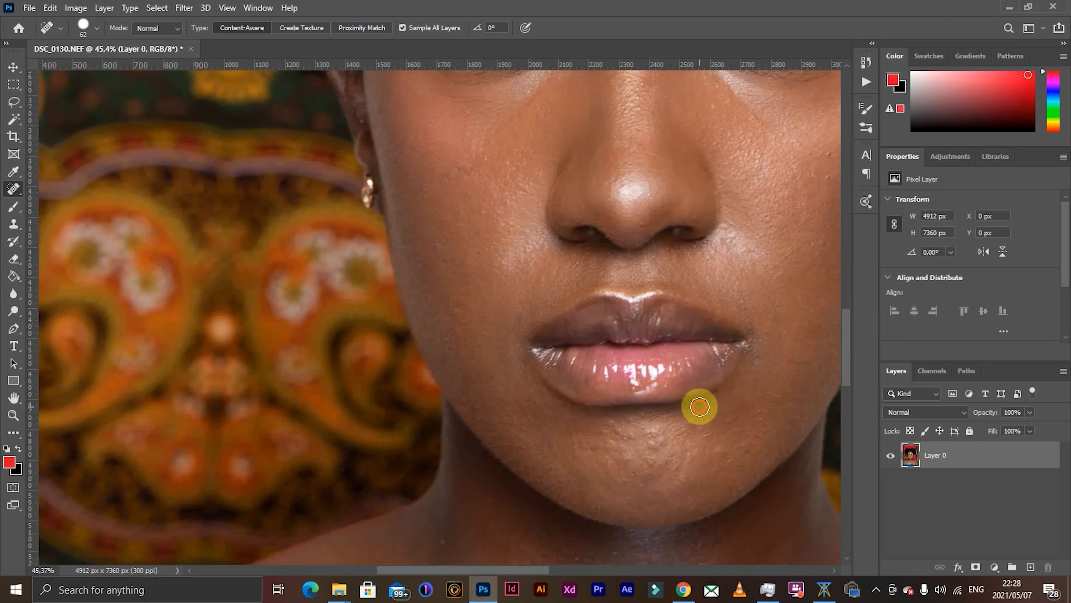
# - Heal the bumps and uneven texture across the chin and below the lower lip
pyautogui.click(724, 423)
pyautogui.click(749, 445)
pyautogui.click(709, 433)
pyautogui.click(646, 435)
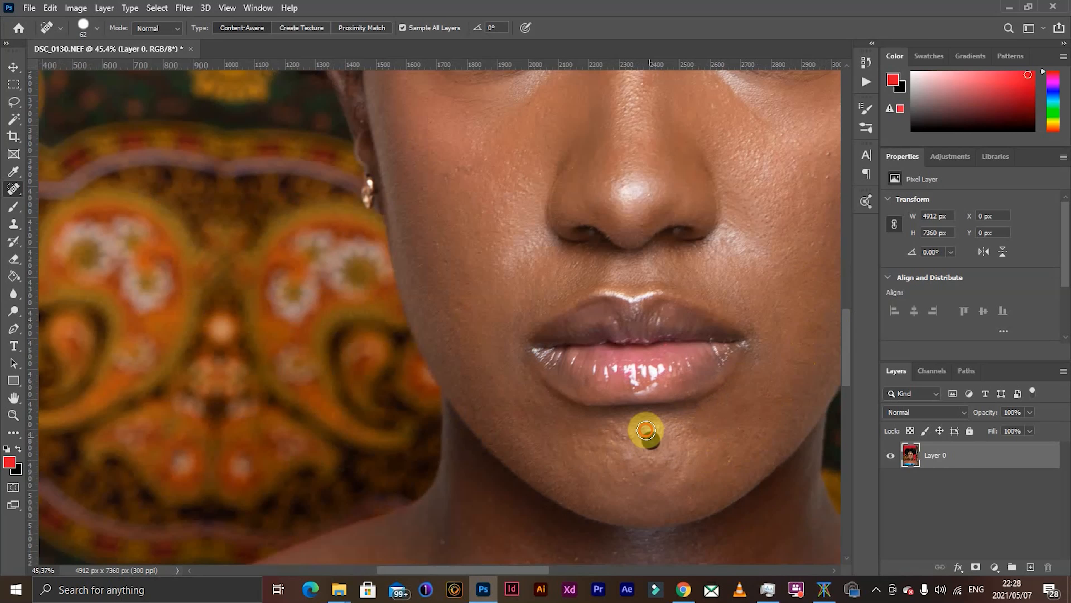
pyautogui.click(610, 427)
pyautogui.click(642, 484)
pyautogui.keyDown('alt'); pyautogui.moveTo(630, 487); pyautogui.dragTo(619, 486); pyautogui.keyUp('alt')
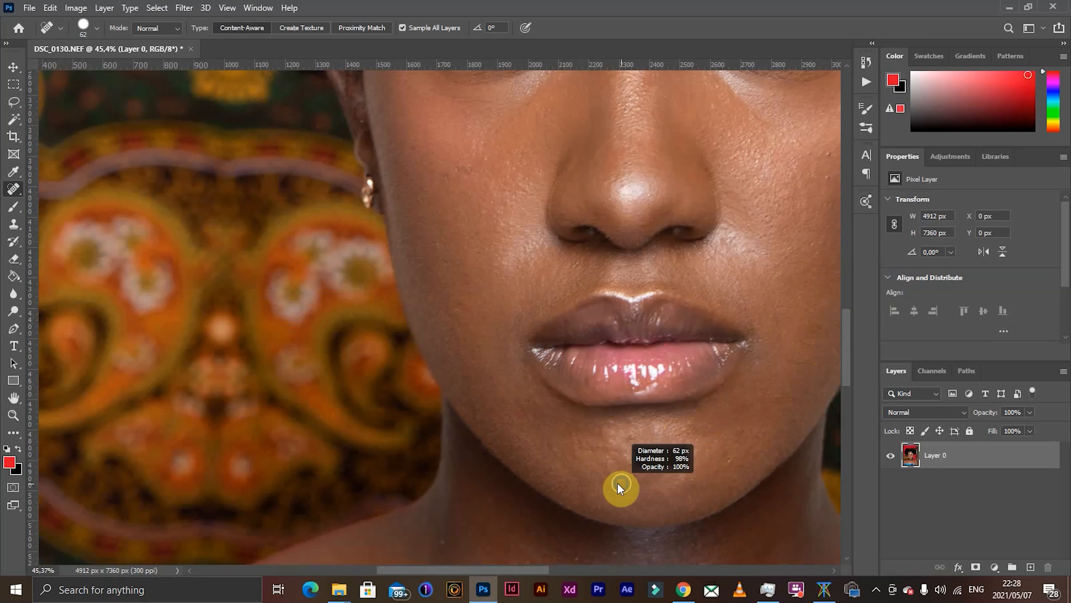
pyautogui.click(622, 480)
pyautogui.click(618, 455)
# - Reduce the healing brush to 36 px and heal the remaining spots on both cheeks and the nose
pyautogui.moveTo(690, 411); pyautogui.dragTo(462, 445)
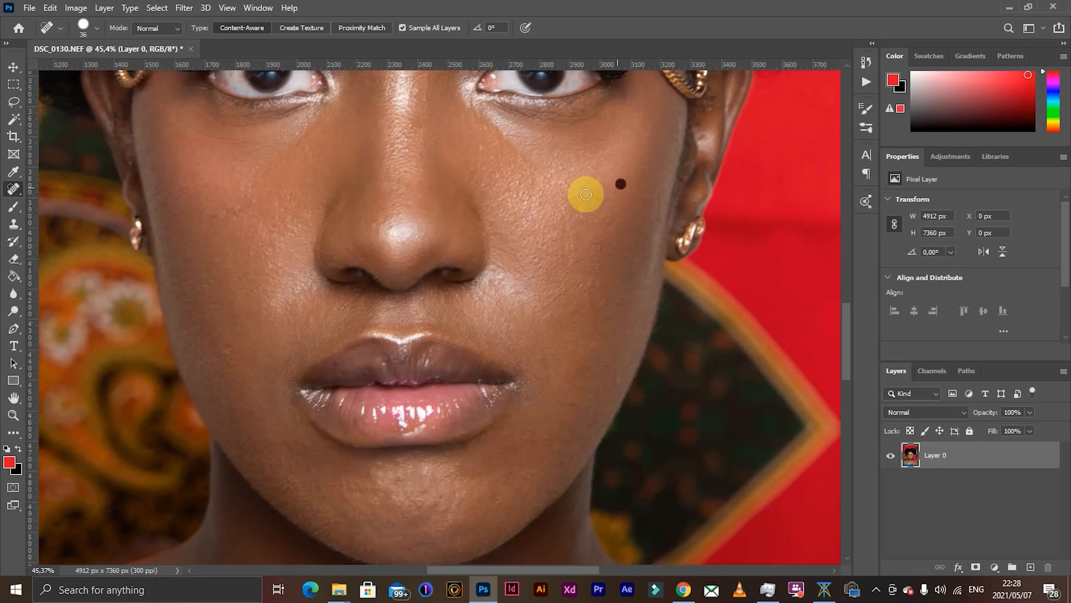
pyautogui.click(556, 174)
pyautogui.click(484, 146)
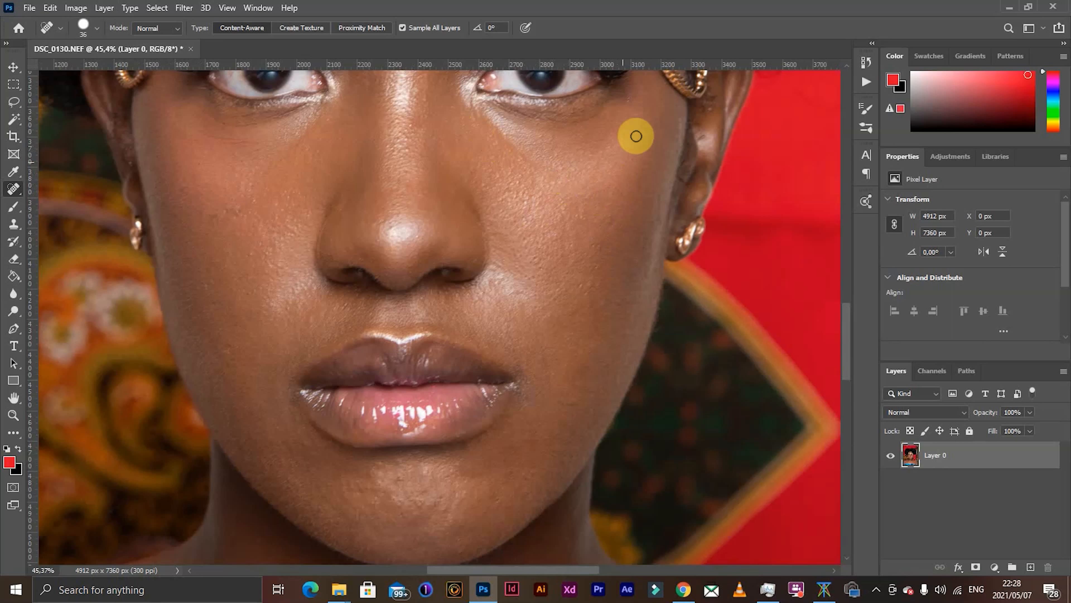
pyautogui.click(239, 209)
pyautogui.click(234, 152)
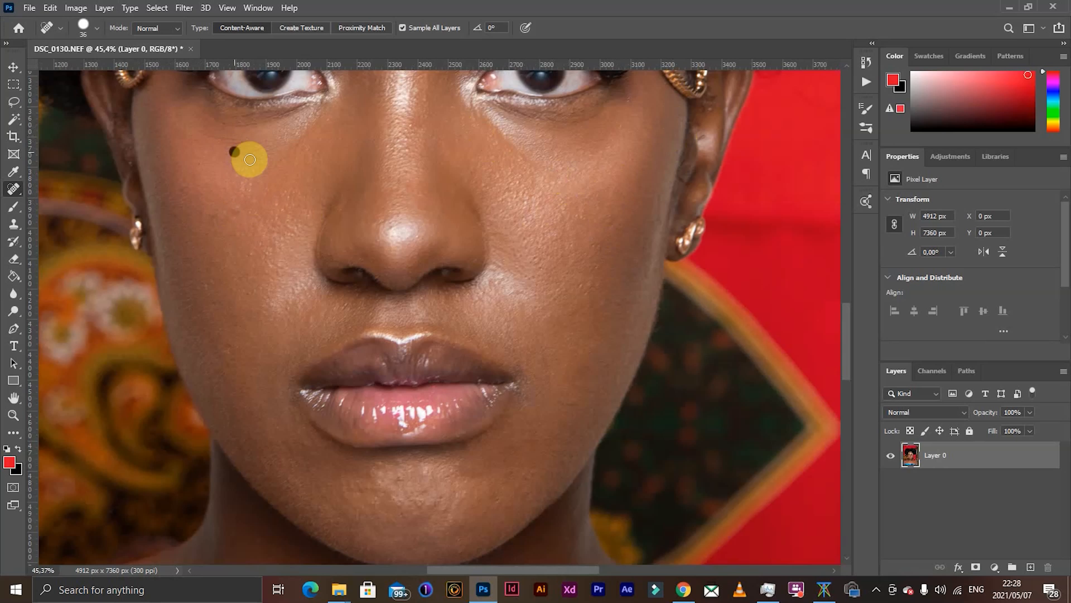
pyautogui.click(381, 233)
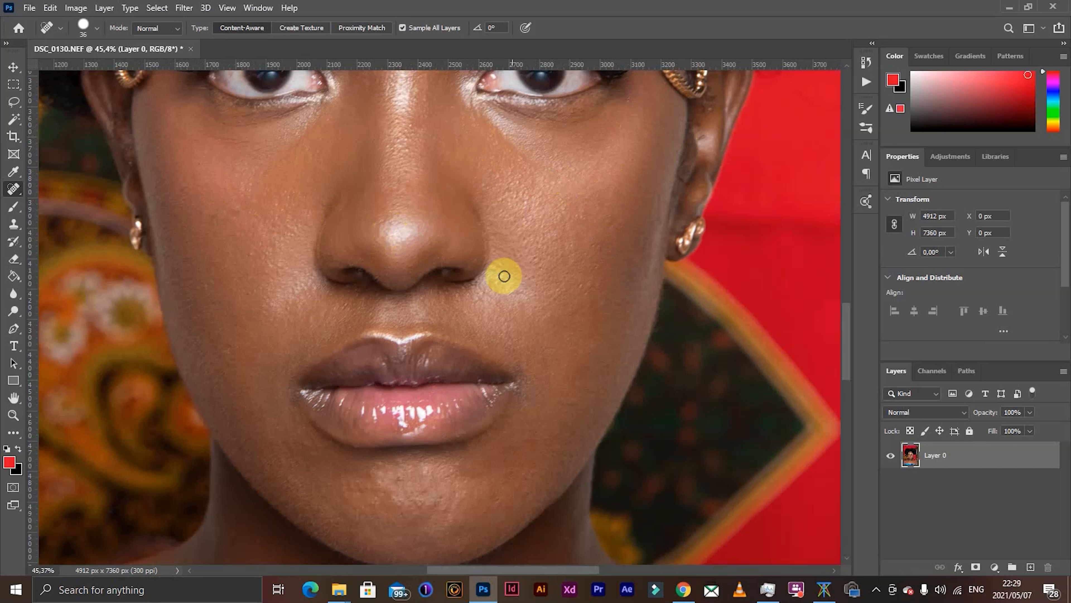
# - Heal the bright specks on the neck and around the collarbone hollow
pyautogui.scroll(-5, 502, 275)
pyautogui.click(470, 377)
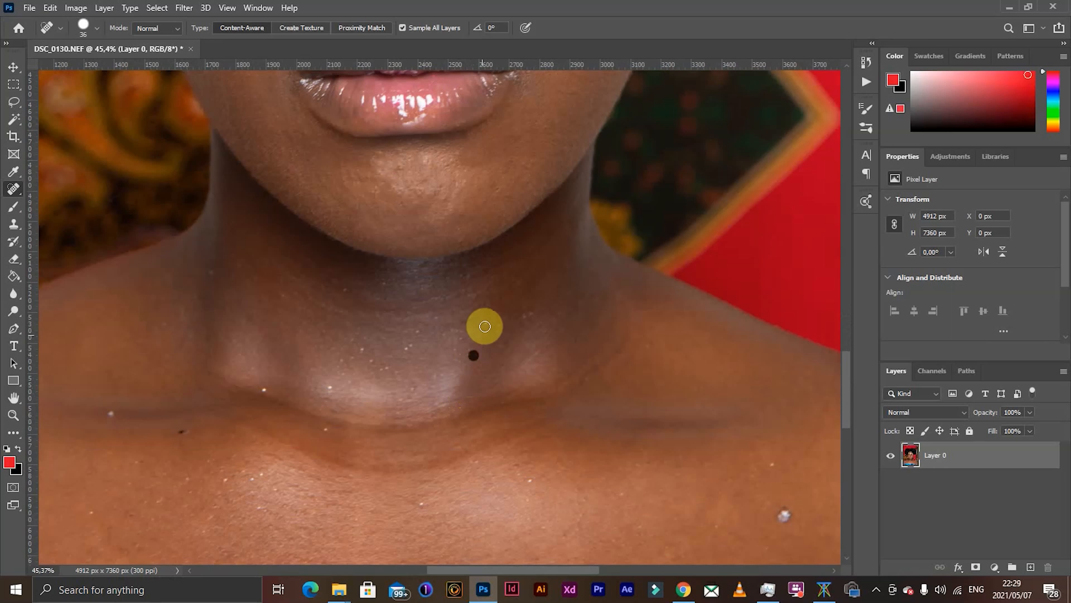
pyautogui.click(498, 324)
pyautogui.click(332, 386)
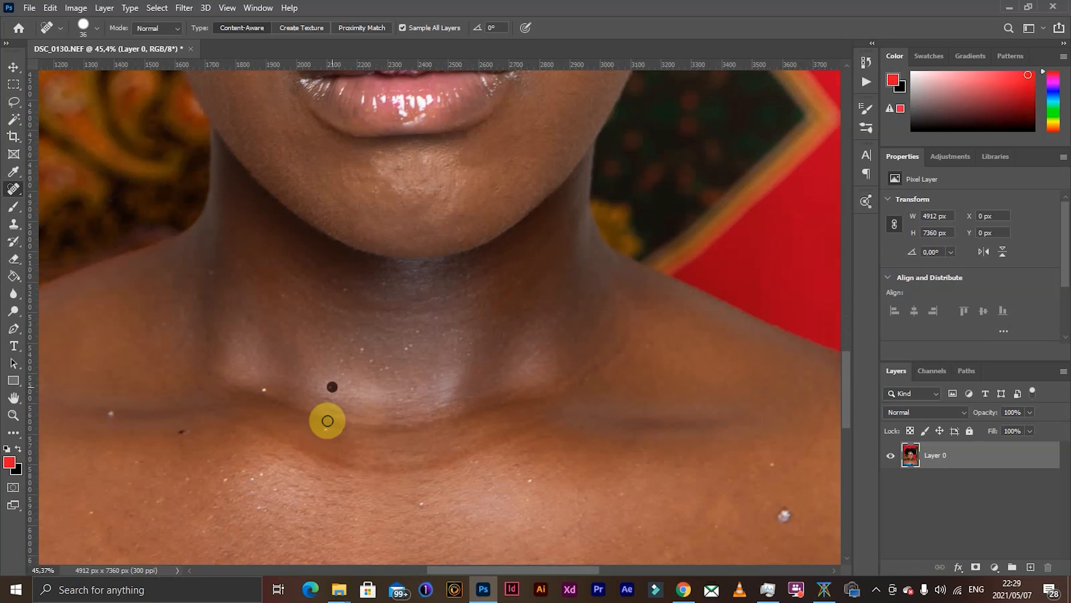
pyautogui.click(325, 431)
pyautogui.click(264, 391)
pyautogui.click(282, 296)
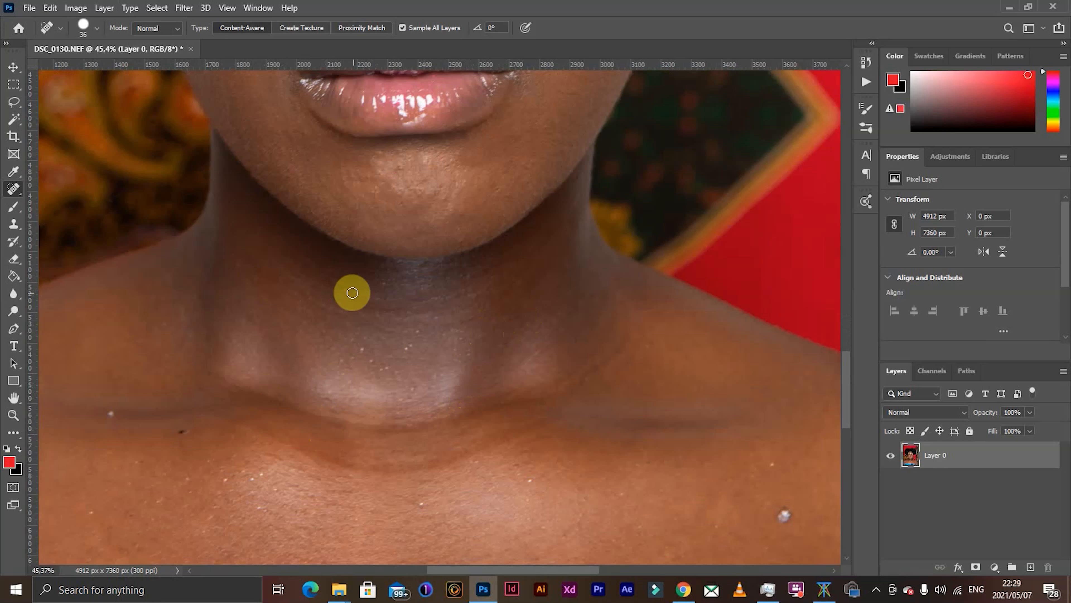
pyautogui.click(376, 359)
pyautogui.click(407, 344)
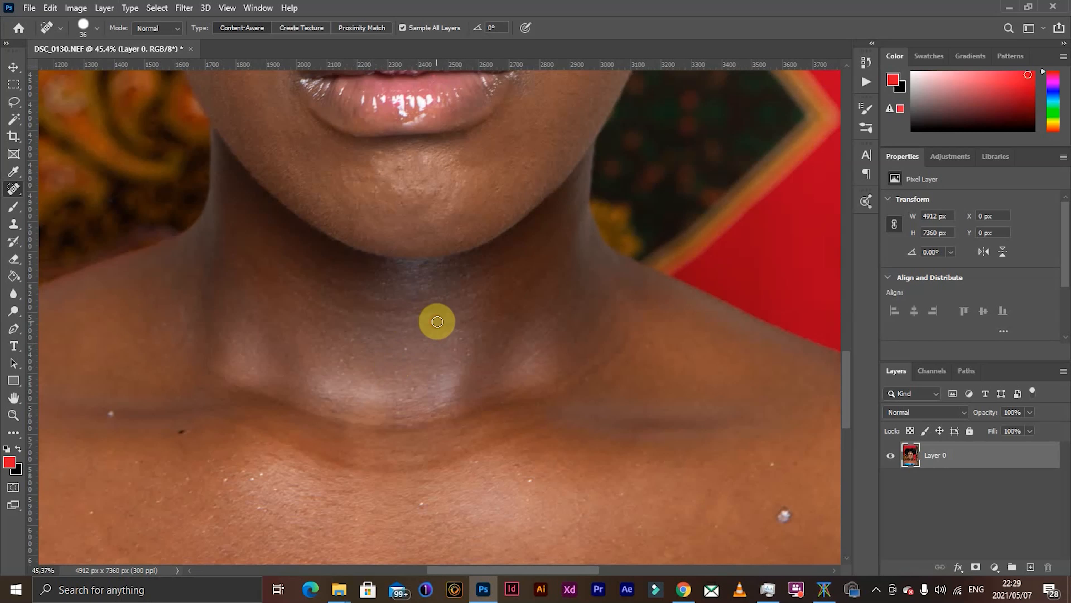
# - Enlarge the healing brush to 103 px and heal the spots across the chest and the shoulder on the image's right side
pyautogui.scroll(-5, 170, 457)
pyautogui.scroll(-3, 251, 476)
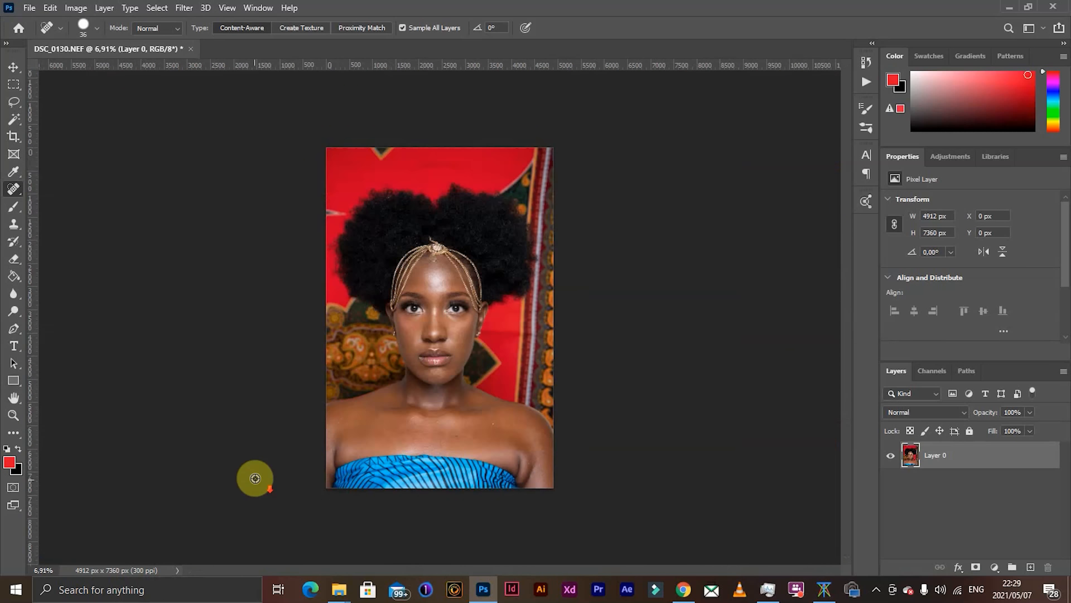
pyautogui.scroll(6, 473, 418)
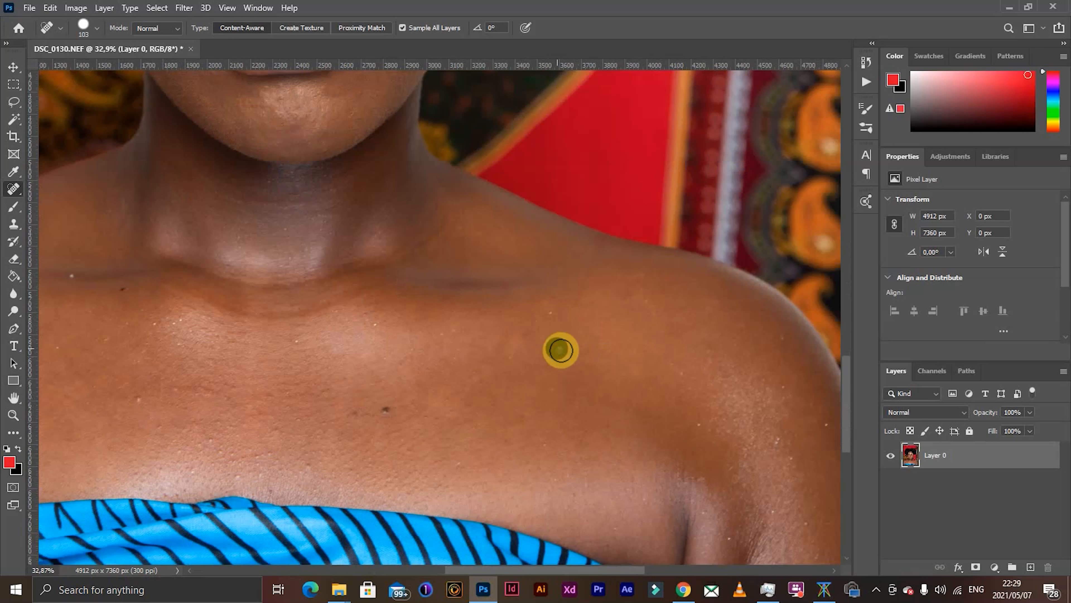
pyautogui.click(559, 349)
pyautogui.click(381, 407)
pyautogui.click(367, 323)
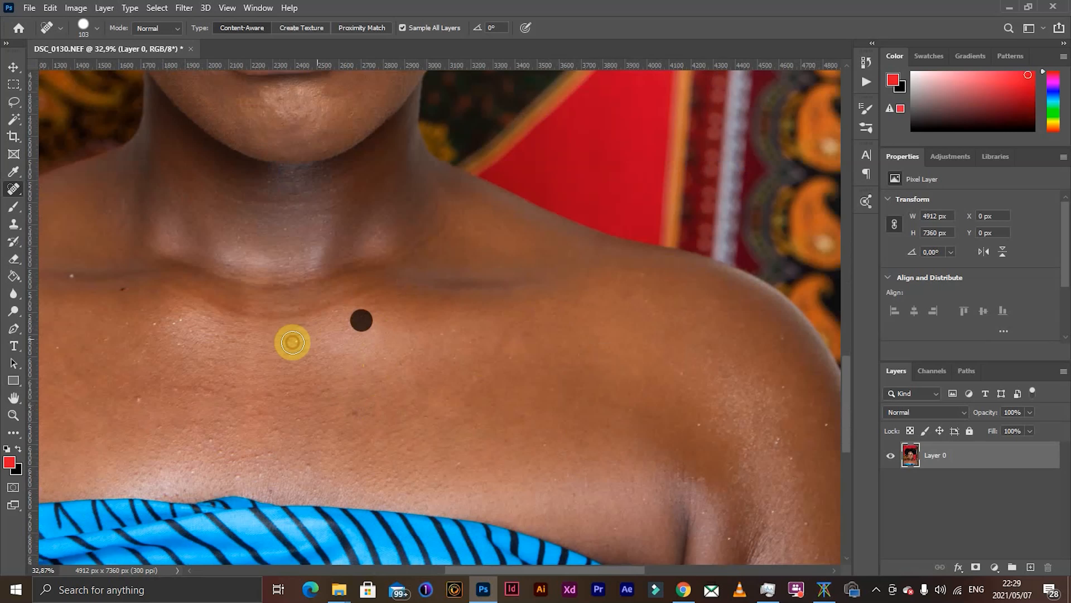
pyautogui.click(352, 413)
pyautogui.click(450, 466)
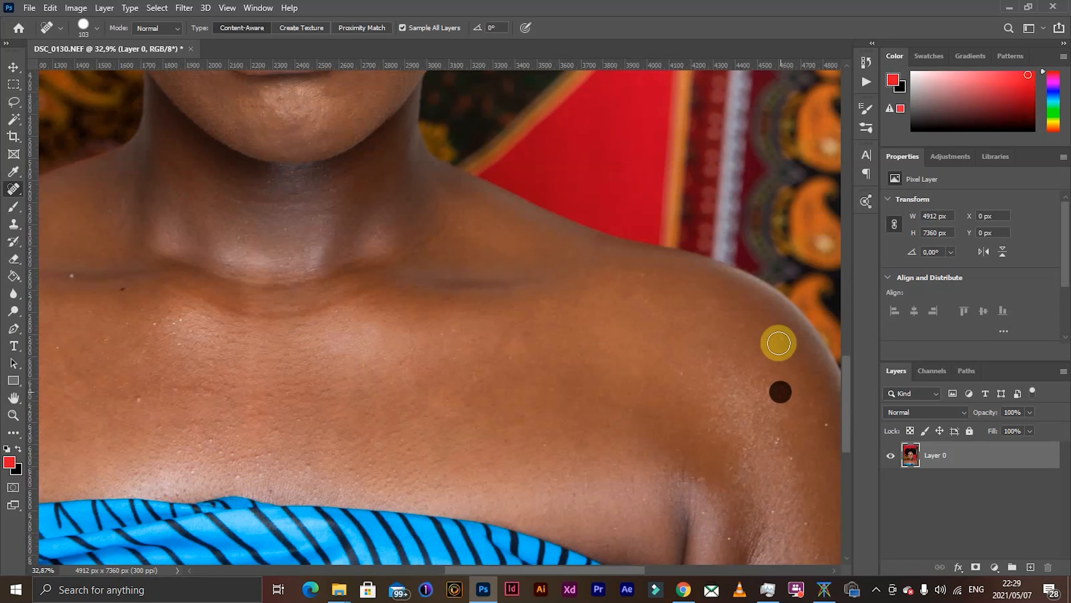
pyautogui.keyDown('alt'); pyautogui.click(708, 439); pyautogui.keyUp('alt')
pyautogui.click(516, 234)
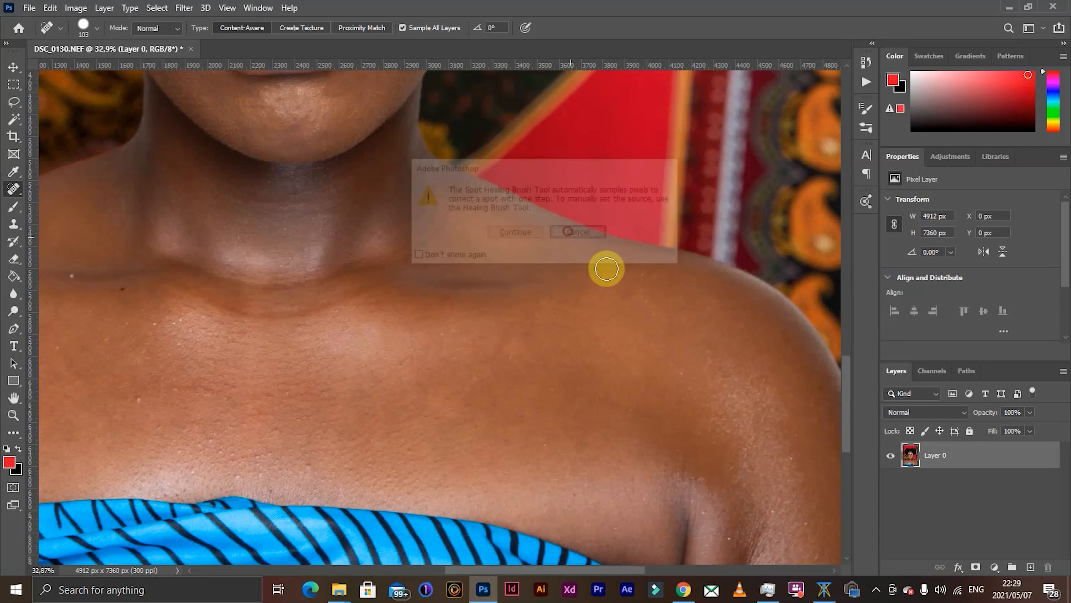
# - Heal the remaining specks on the chest and shoulder on the image's left side
pyautogui.scroll(-2, 741, 413)
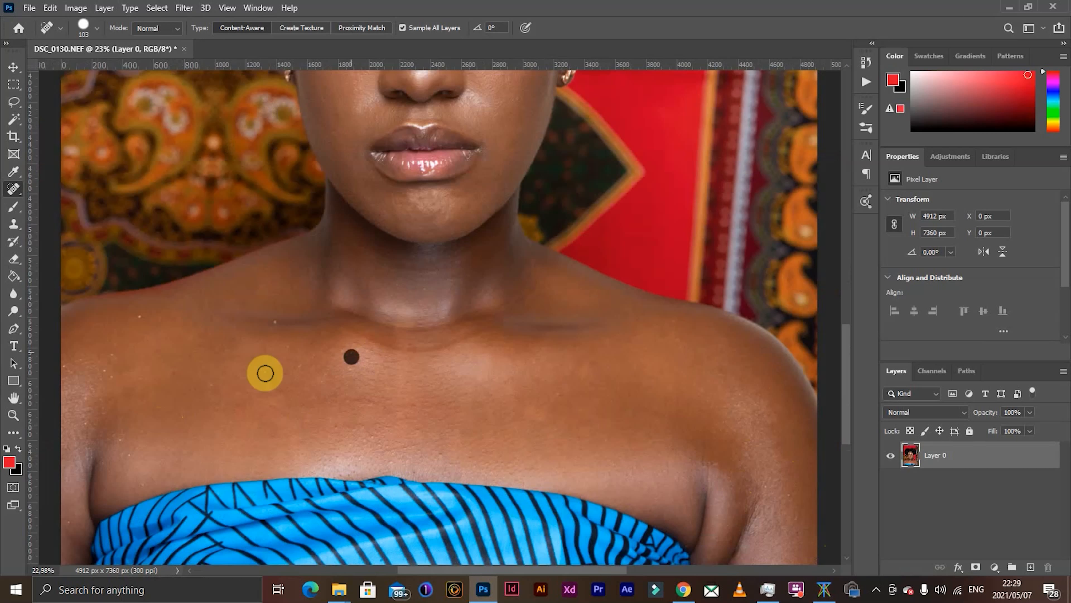
pyautogui.scroll(-2, 251, 364)
pyautogui.scroll(2, 304, 471)
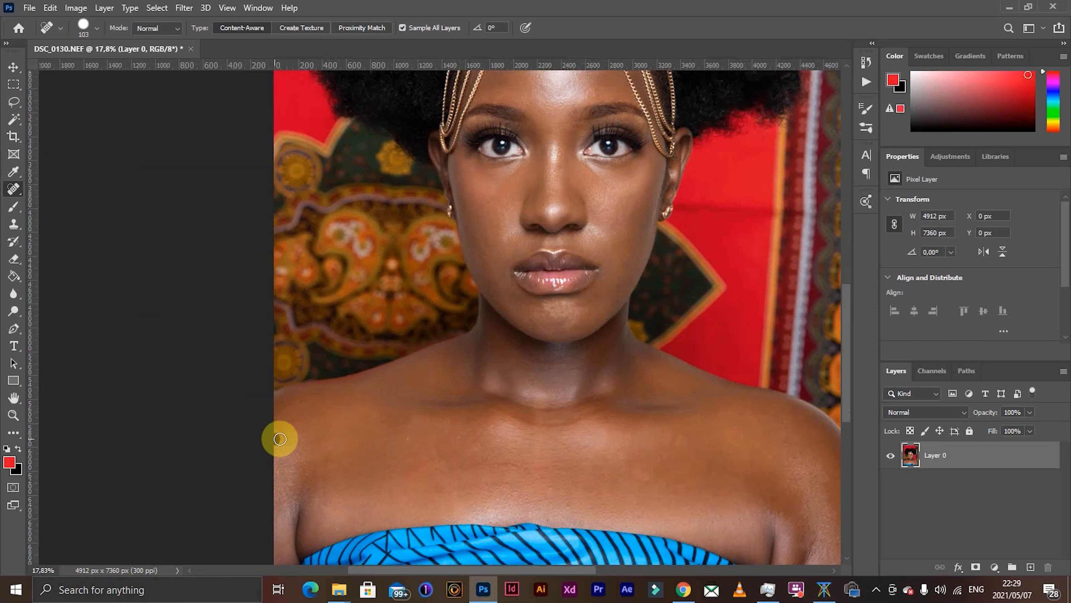
pyautogui.scroll(-2, 323, 441)
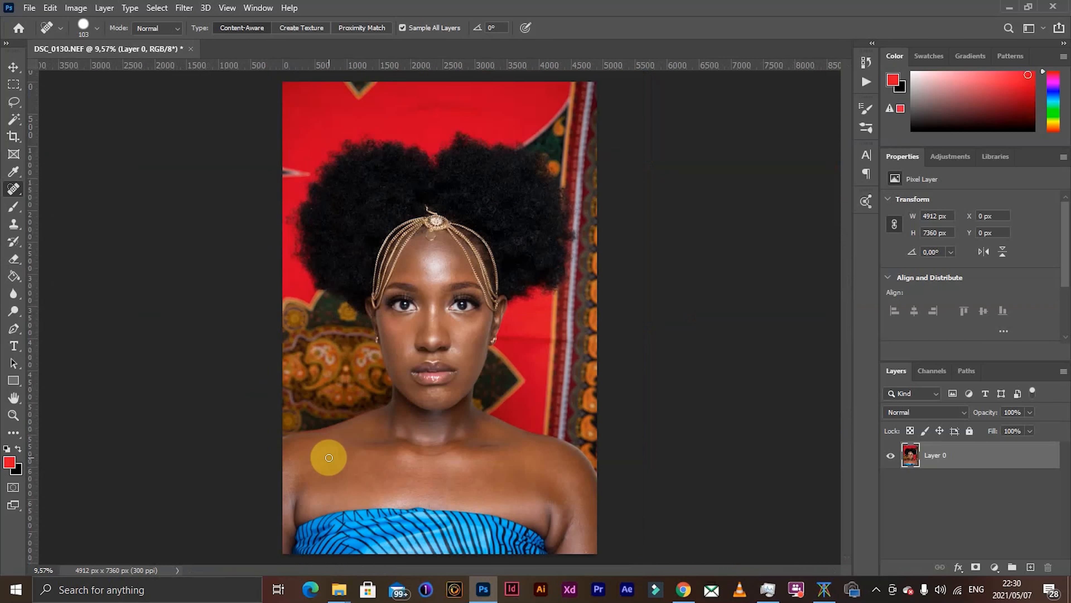
# - Touch up the skin in the middle of the forehead below the headpiece pendant
pyautogui.scroll(6, 408, 287)
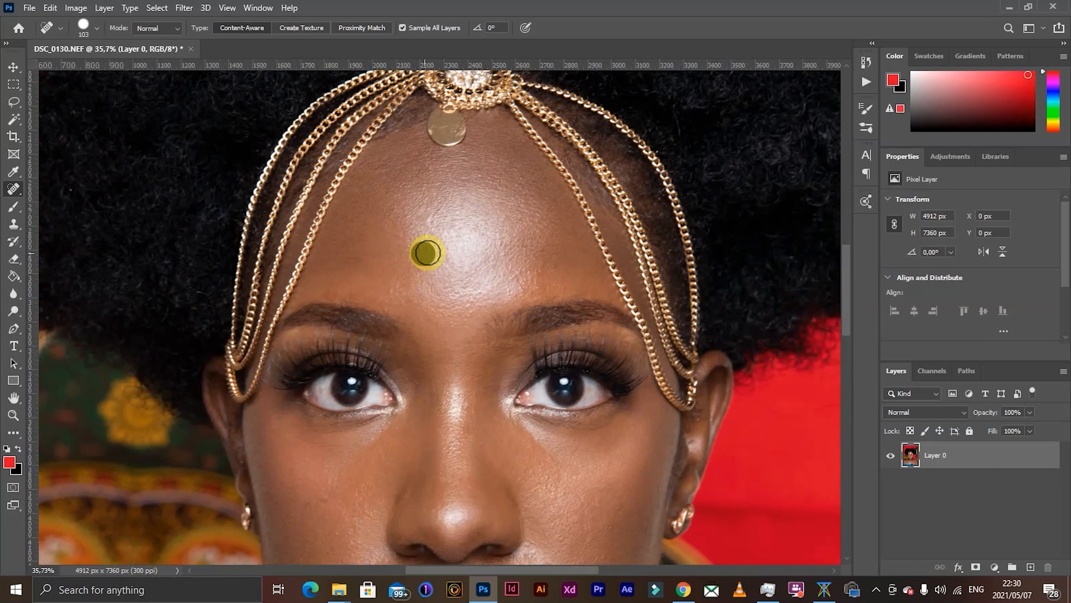
pyautogui.scroll(-6, 418, 354)
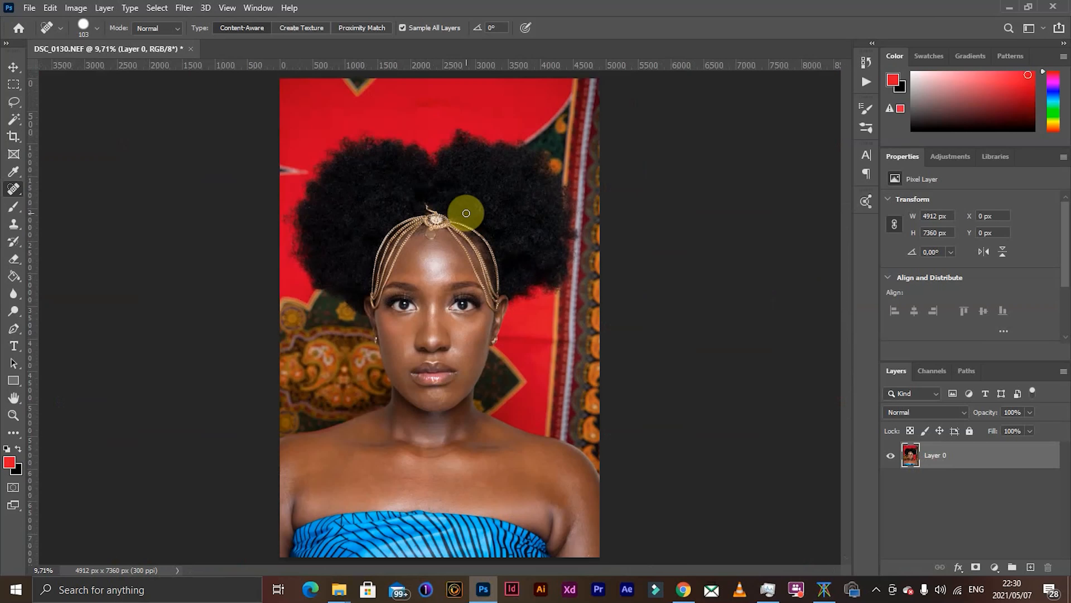
pyautogui.scroll(4, 422, 249)
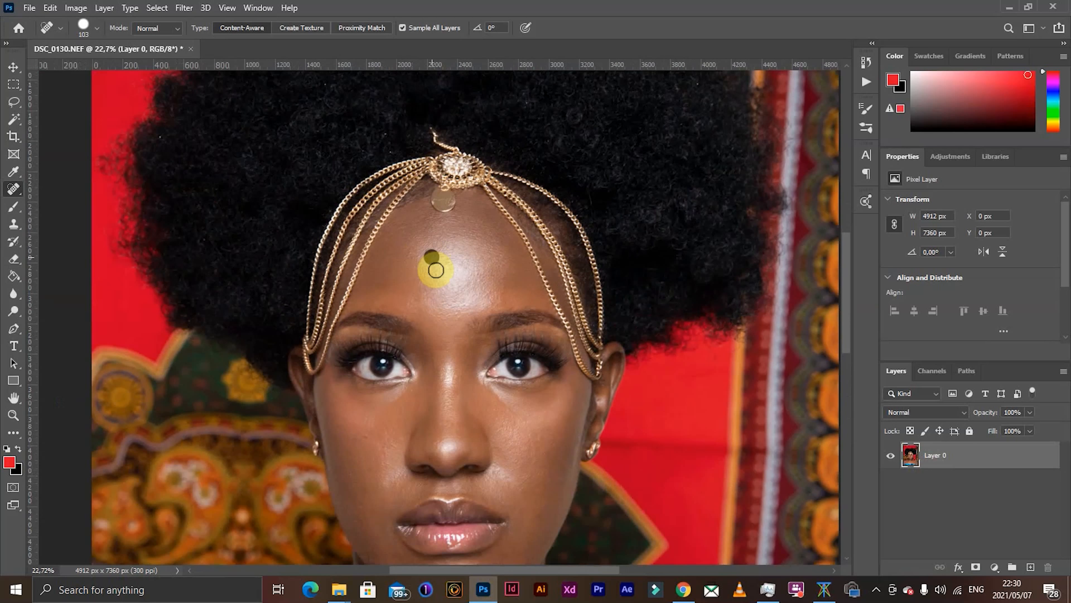
pyautogui.scroll(-4, 436, 270)
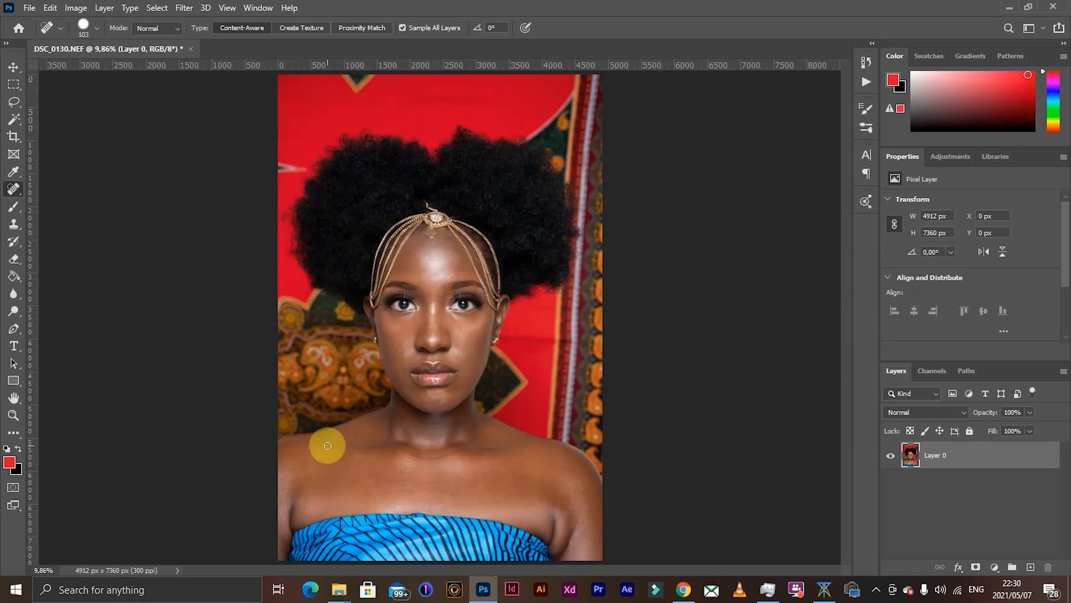
# - Duplicate the retouched Layer 0 twice so that two copies sit above it
pyautogui.moveTo(995, 461); pyautogui.dragTo(1031, 564)
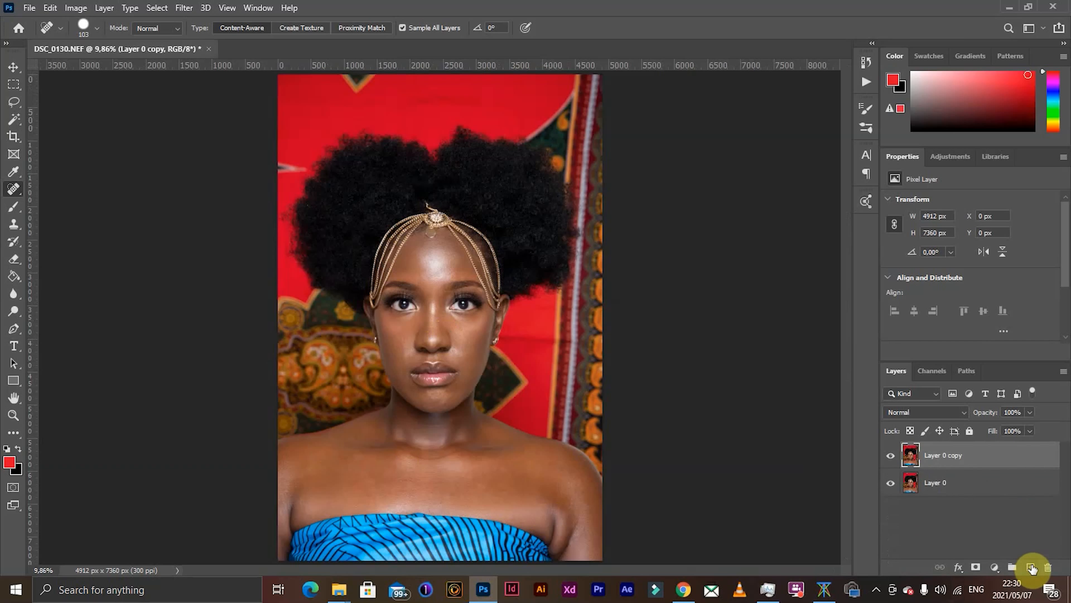
pyautogui.moveTo(1016, 454); pyautogui.dragTo(1029, 562)
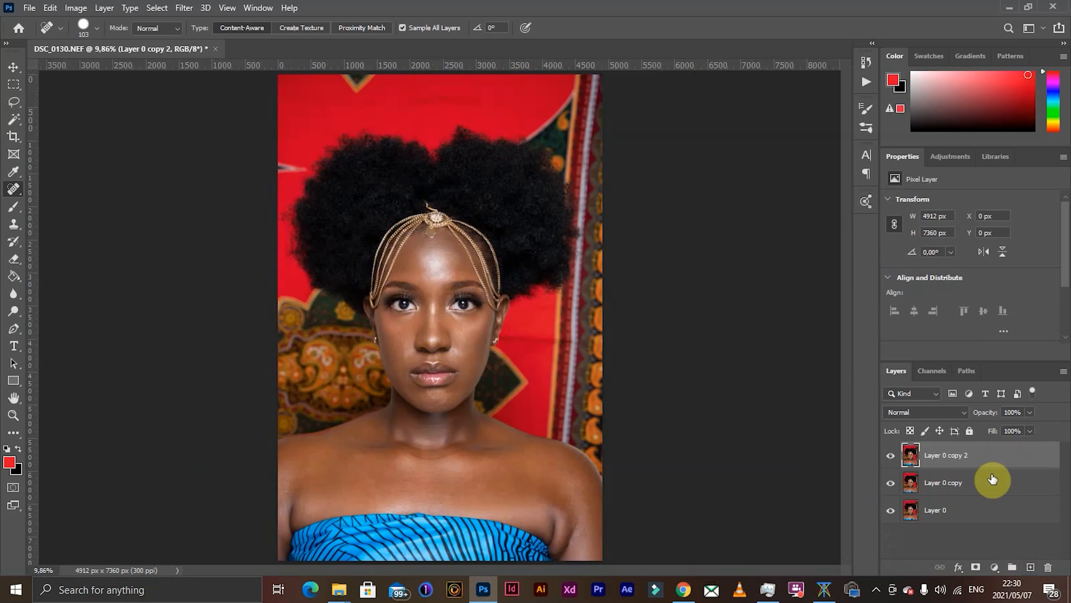
pyautogui.keyDown('shift'); pyautogui.click(985, 484); pyautogui.keyUp('shift')
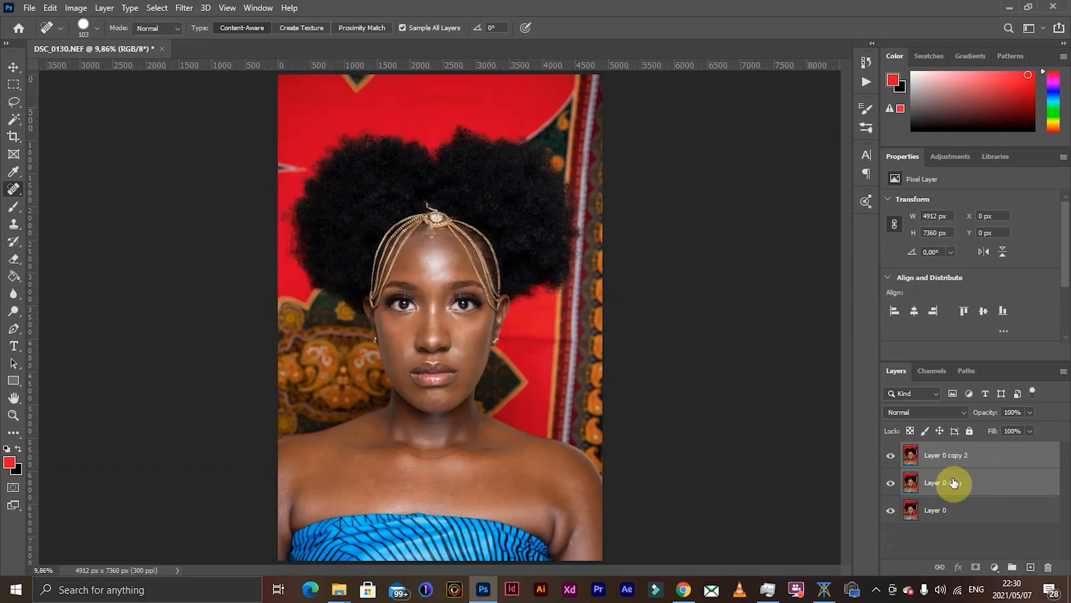
pyautogui.keyDown('ctrl'); pyautogui.click(985, 486); pyautogui.keyUp('ctrl')
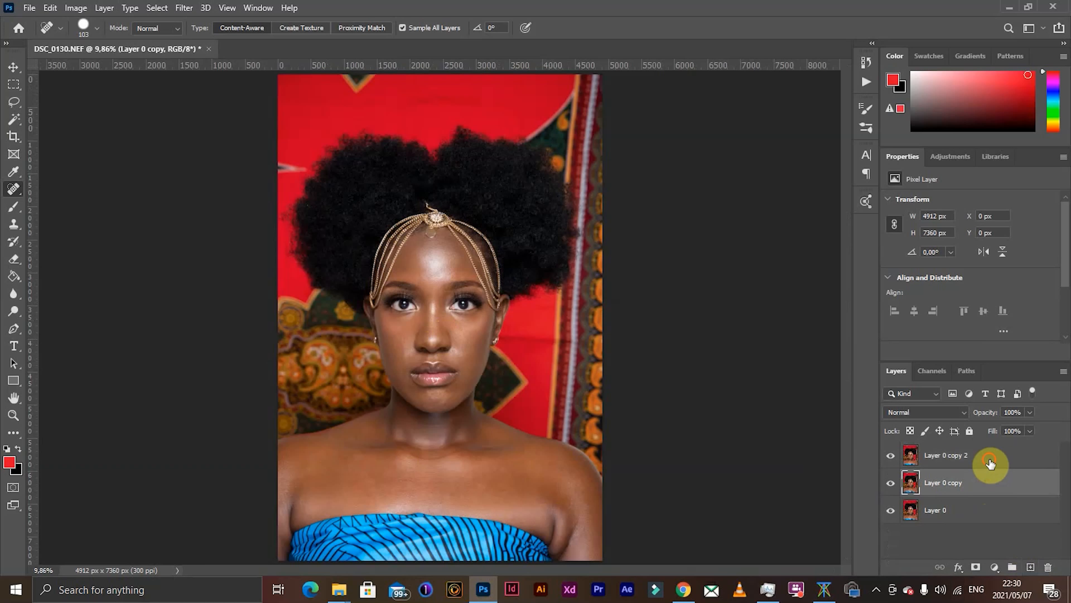
# - Rename the lower copy of Layer 0 as 1 and the upper copy as 2
pyautogui.doubleClick(947, 483)
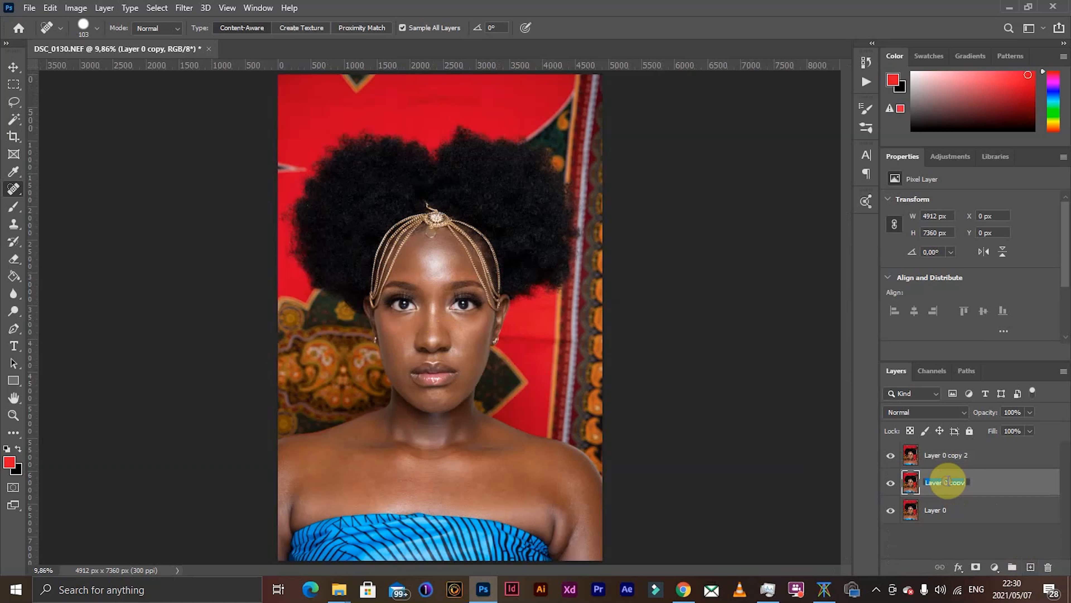
pyautogui.write('1')
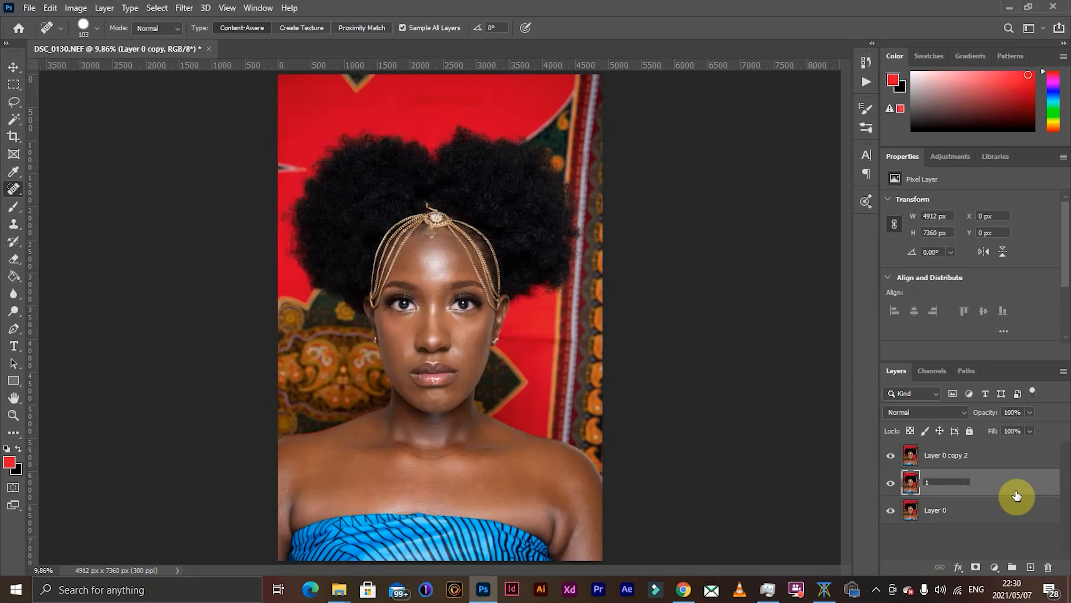
pyautogui.press('Return')
pyautogui.click(988, 455)
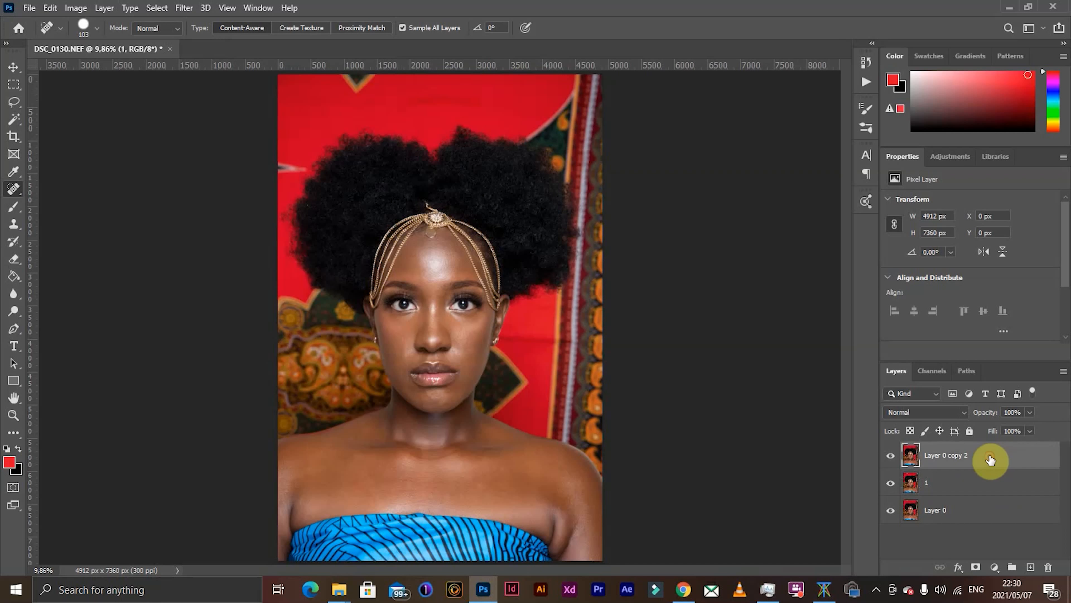
pyautogui.press('h')
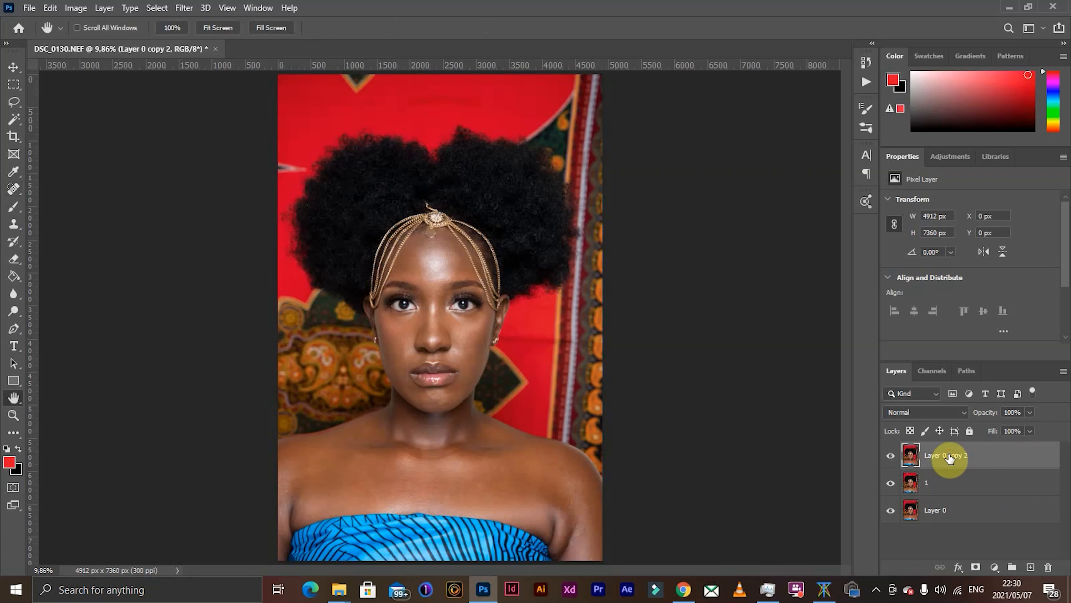
pyautogui.doubleClick(949, 457)
pyautogui.click(996, 221)
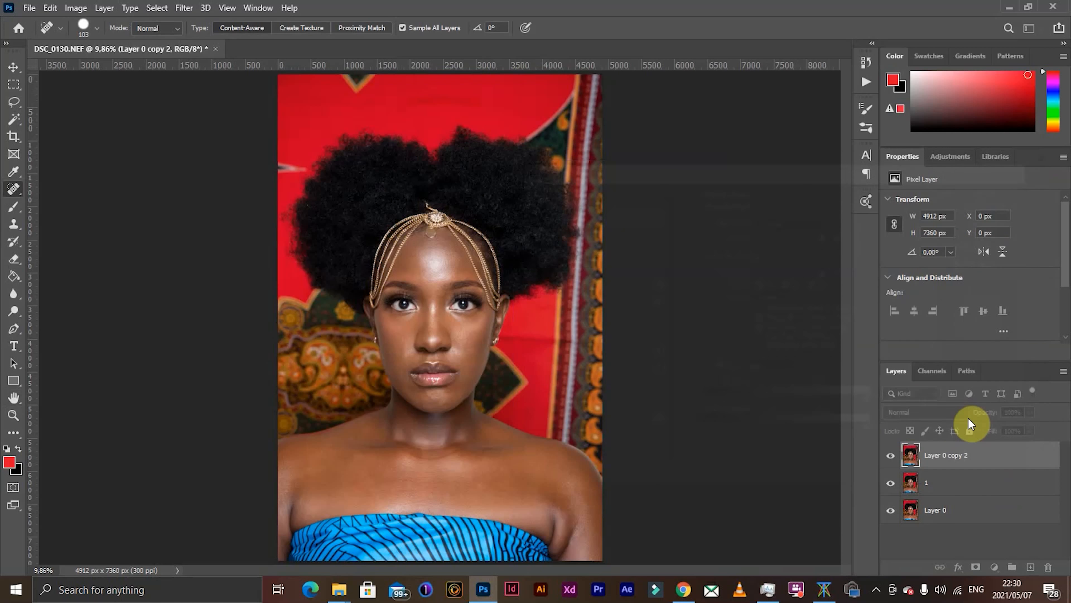
pyautogui.doubleClick(943, 454)
pyautogui.write('2')
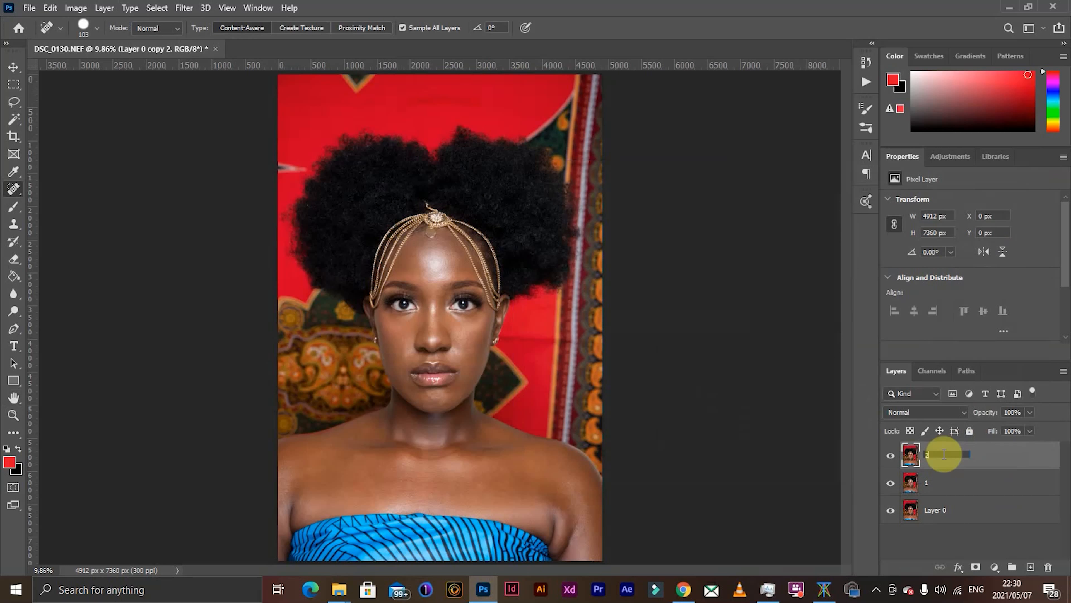
pyautogui.press('Return')
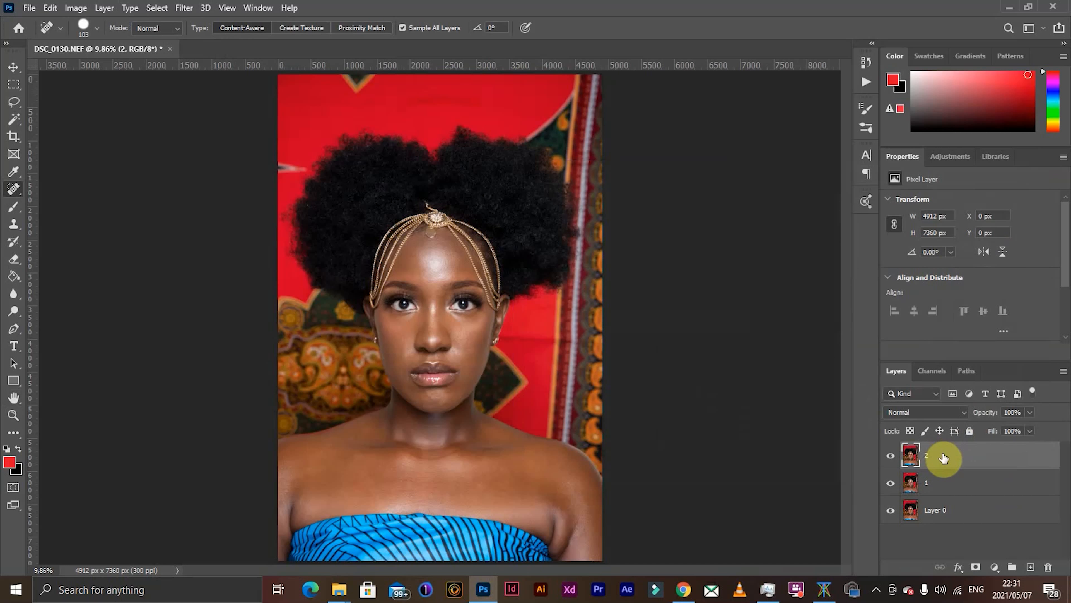
# - Group layers 1 and 2 together and name the group F
pyautogui.keyDown('shift'); pyautogui.click(978, 487); pyautogui.keyUp('shift')
pyautogui.moveTo(991, 461); pyautogui.dragTo(1012, 566)
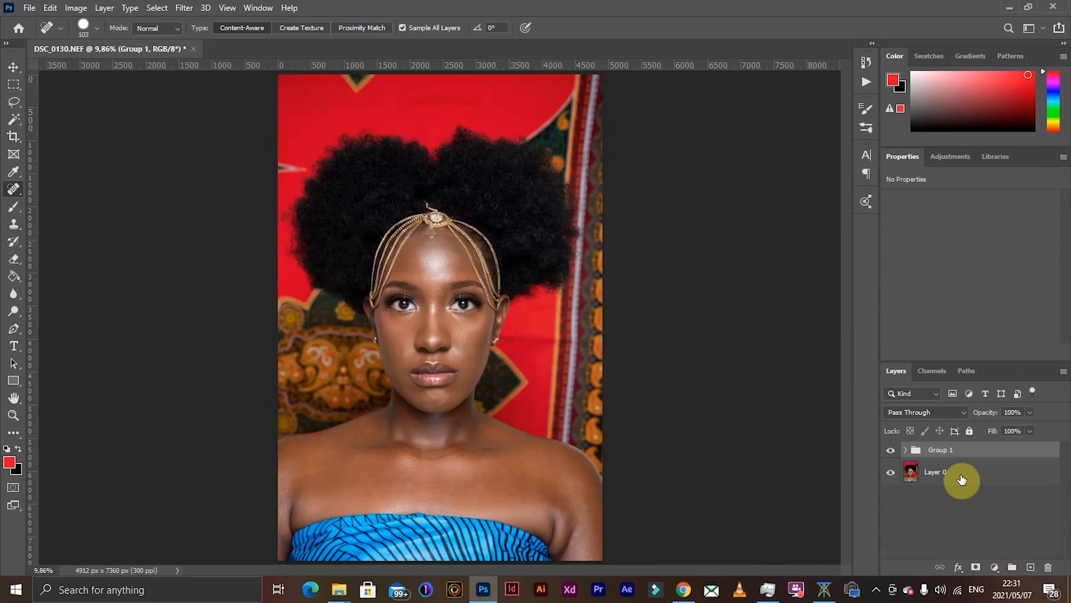
pyautogui.doubleClick(943, 449)
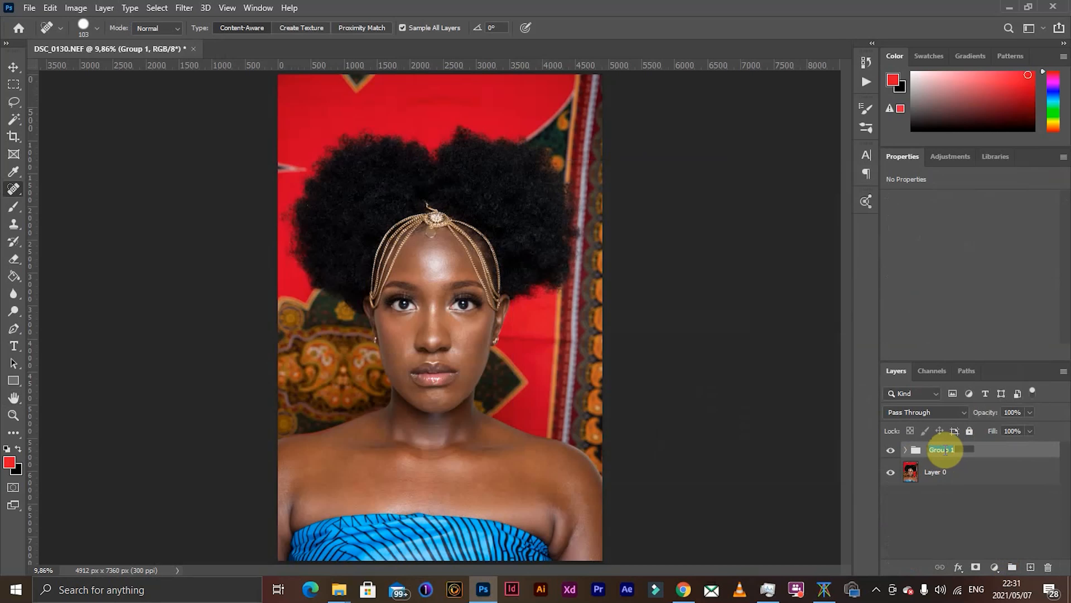
pyautogui.write('F')
pyautogui.press('Return')
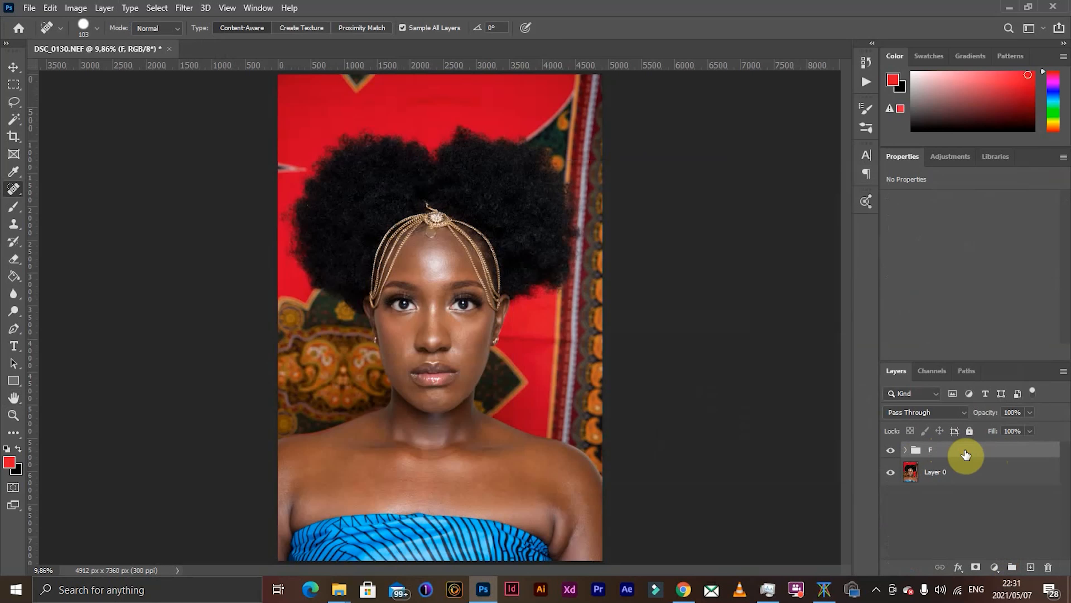
# - Expand group F, select layer 1 and hide layer 2
pyautogui.doubleClick(908, 456)
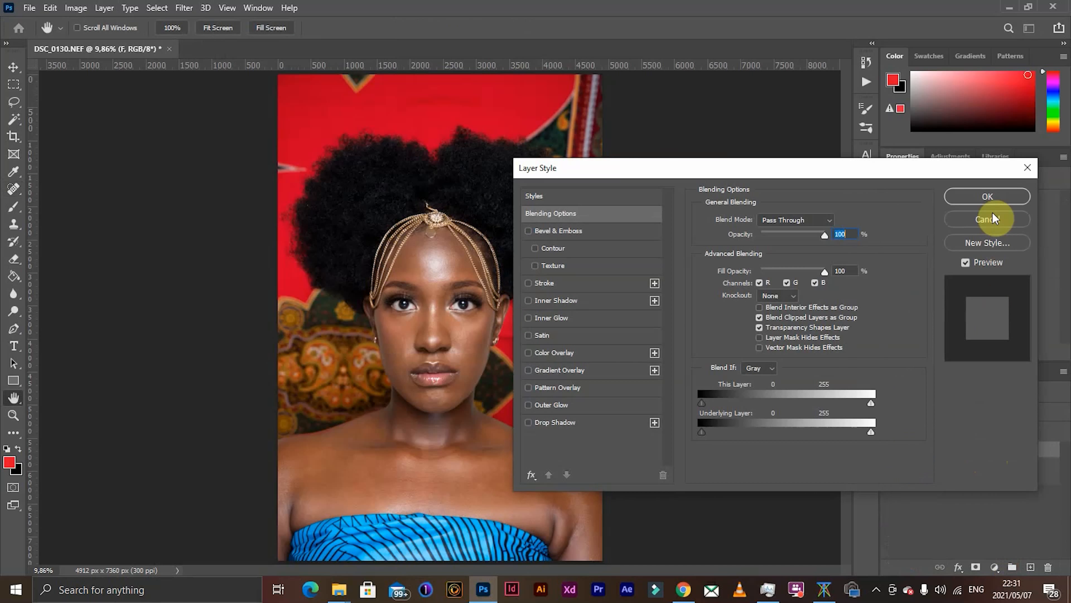
pyautogui.click(992, 214)
pyautogui.click(908, 450)
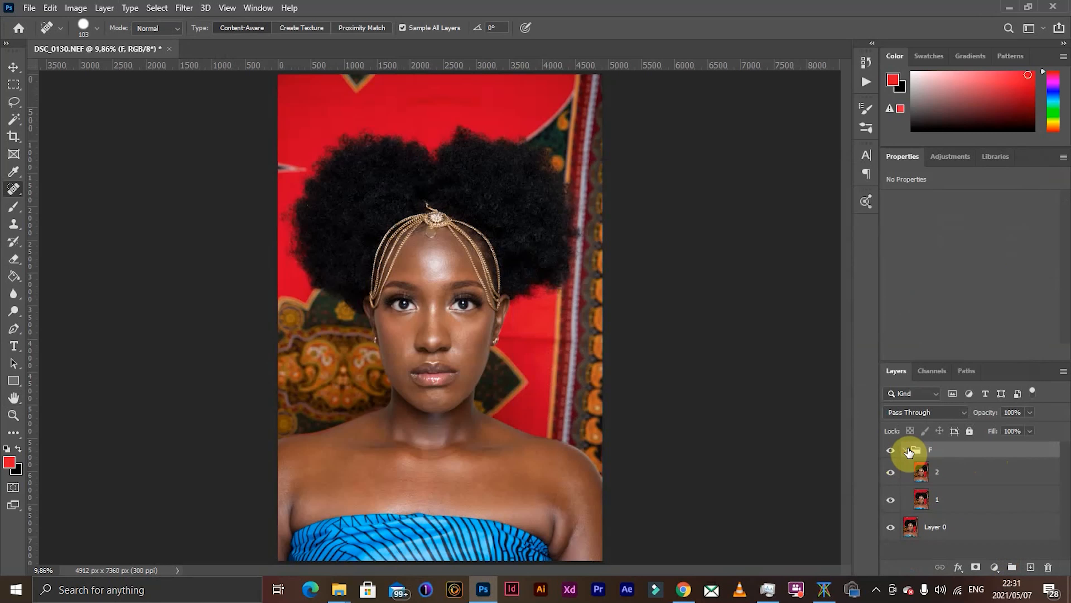
pyautogui.click(978, 502)
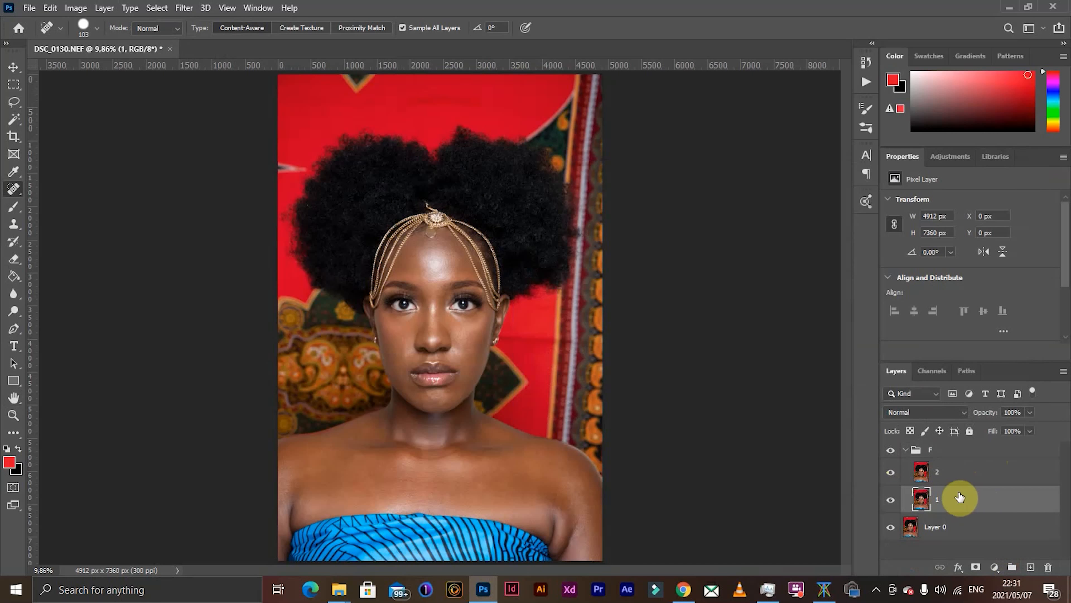
pyautogui.click(893, 477)
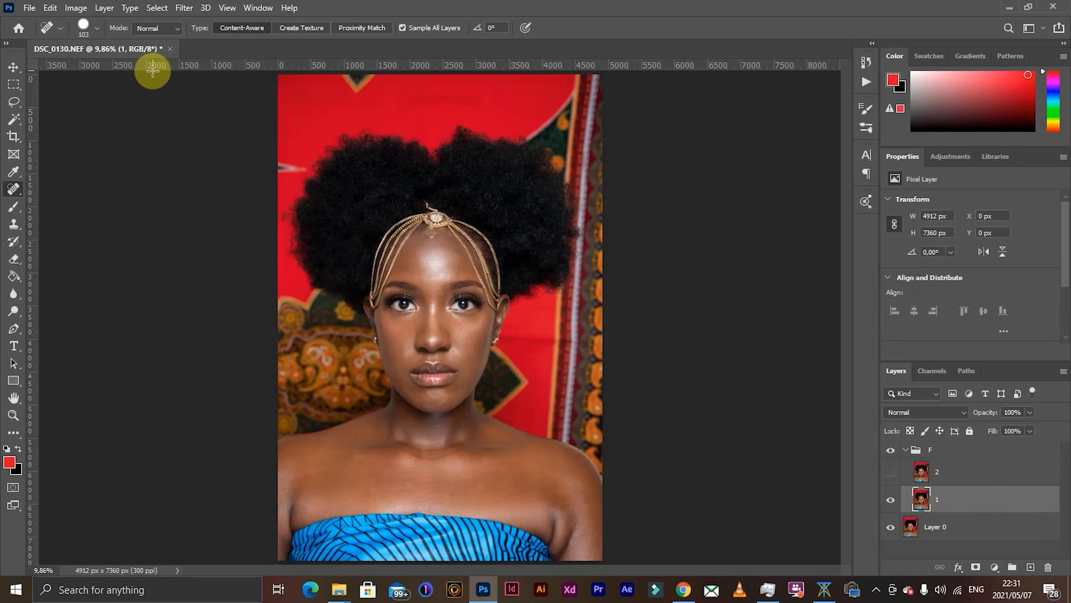
# - Check the image's colour mode and bits per channel
pyautogui.click(76, 8)
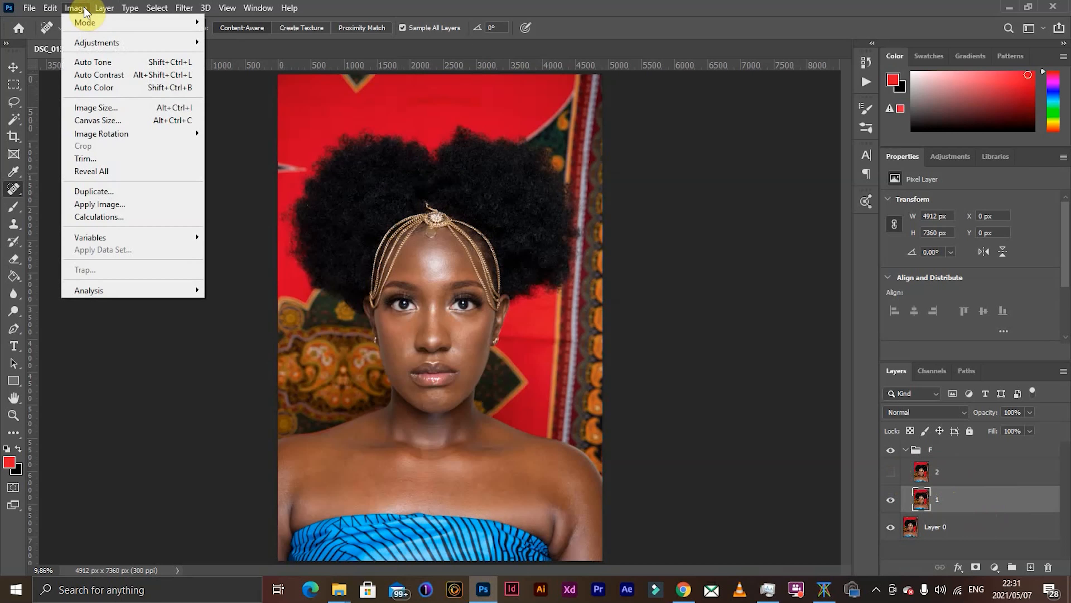
pyautogui.moveTo(101, 22)
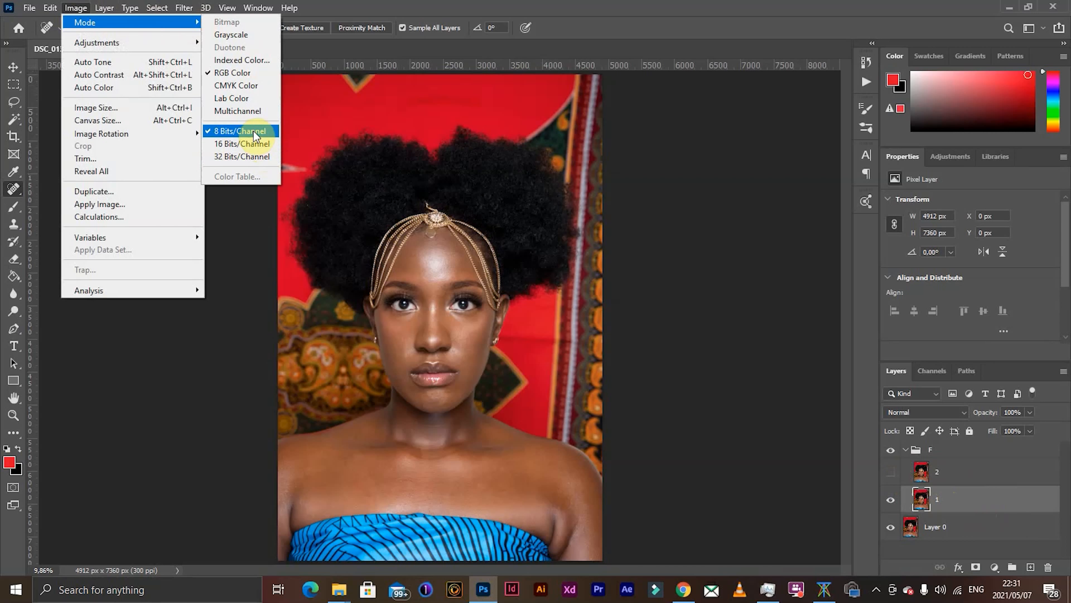
pyautogui.click(975, 508)
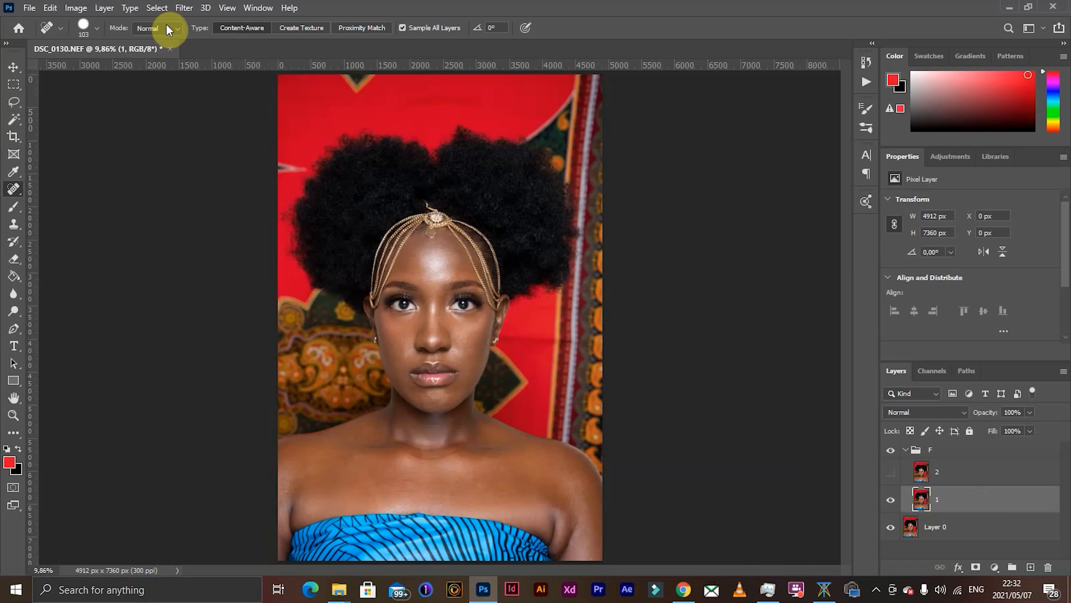
# - Apply a Gaussian Blur with an 8-pixel radius to layer 1
pyautogui.click(184, 8)
pyautogui.moveTo(223, 178)
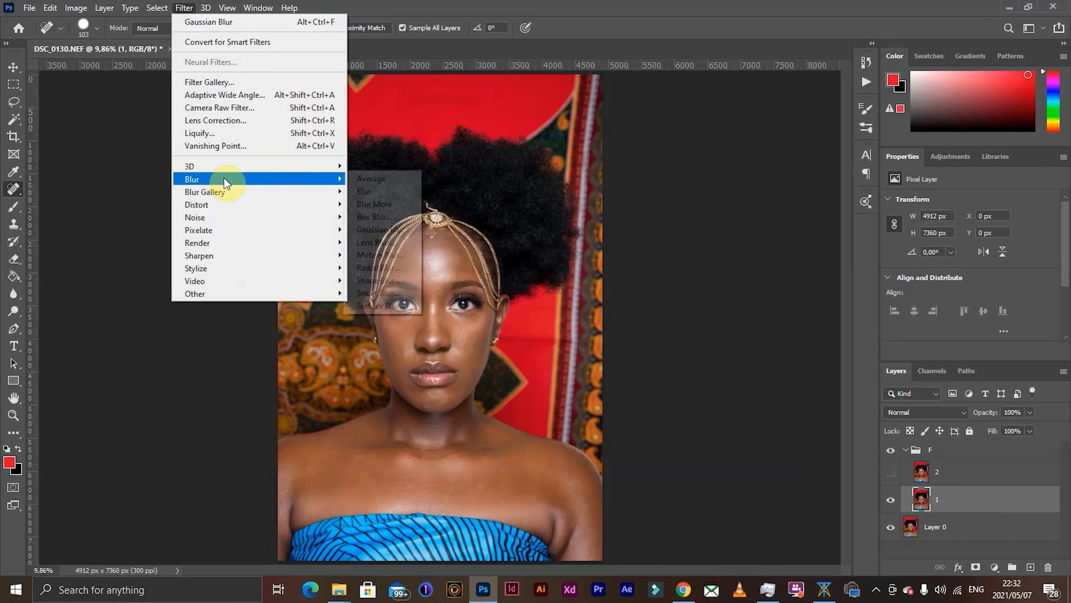
pyautogui.click(378, 229)
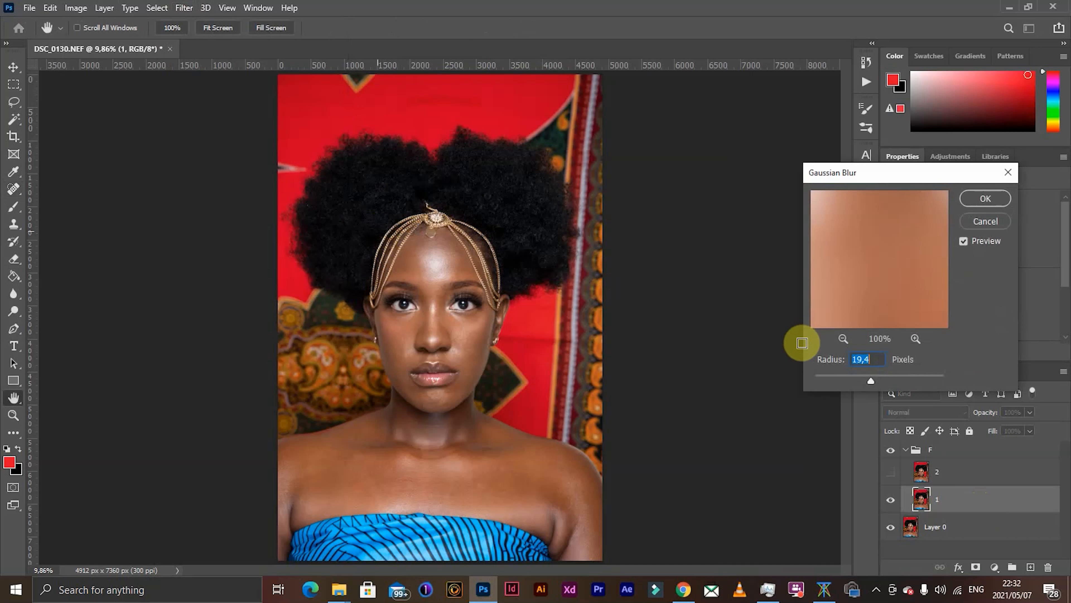
pyautogui.write('8')
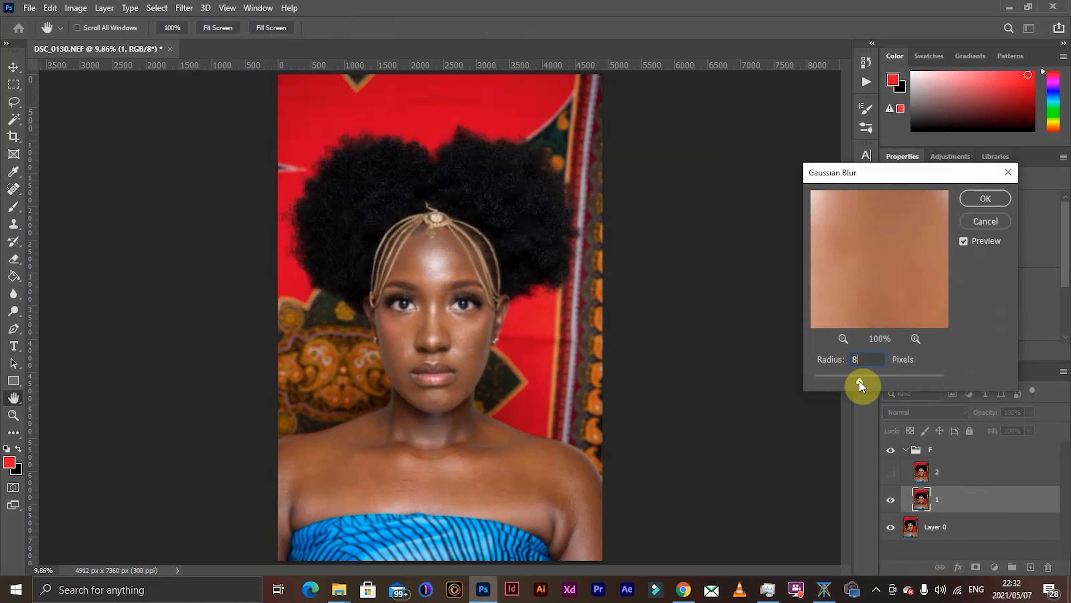
pyautogui.click(982, 198)
pyautogui.press('j')
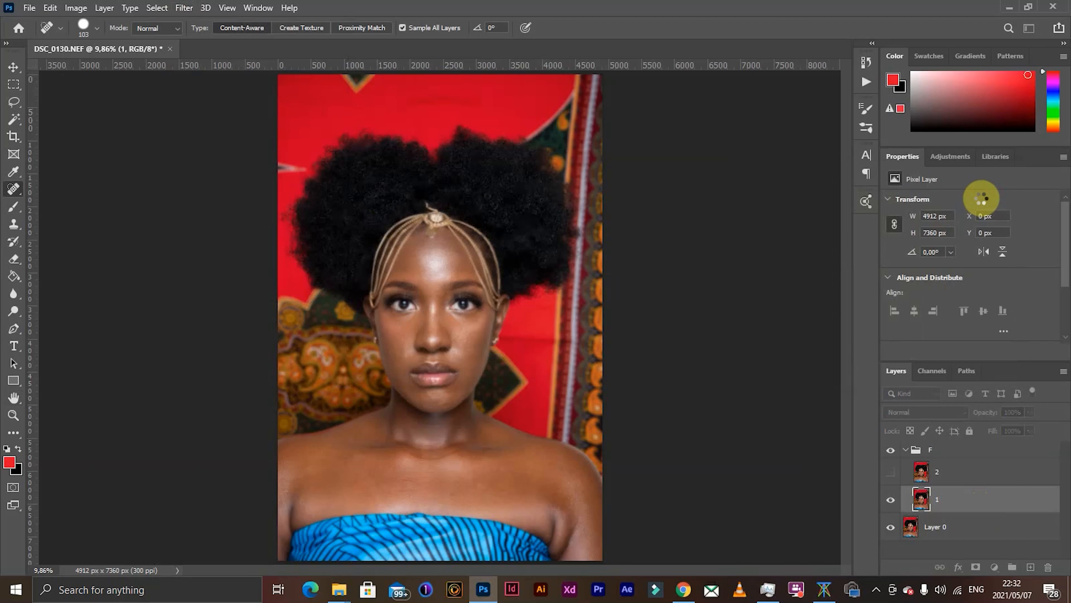
# - Show layer 2 and use Apply Image on it with layer 1 as source, Subtract blending, scale 2 and offset 128
pyautogui.click(973, 474)
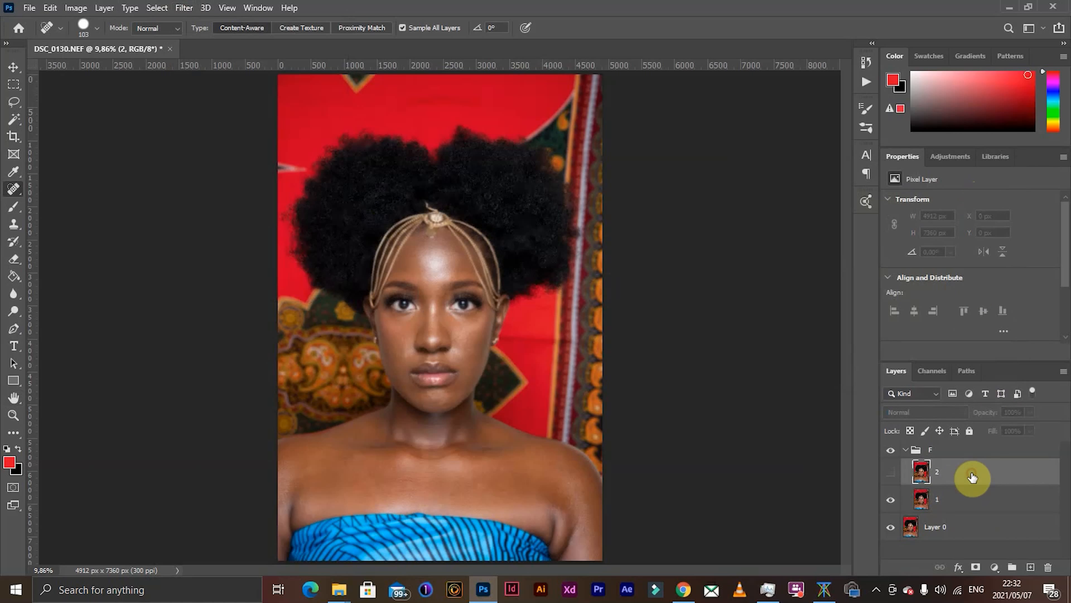
pyautogui.click(890, 474)
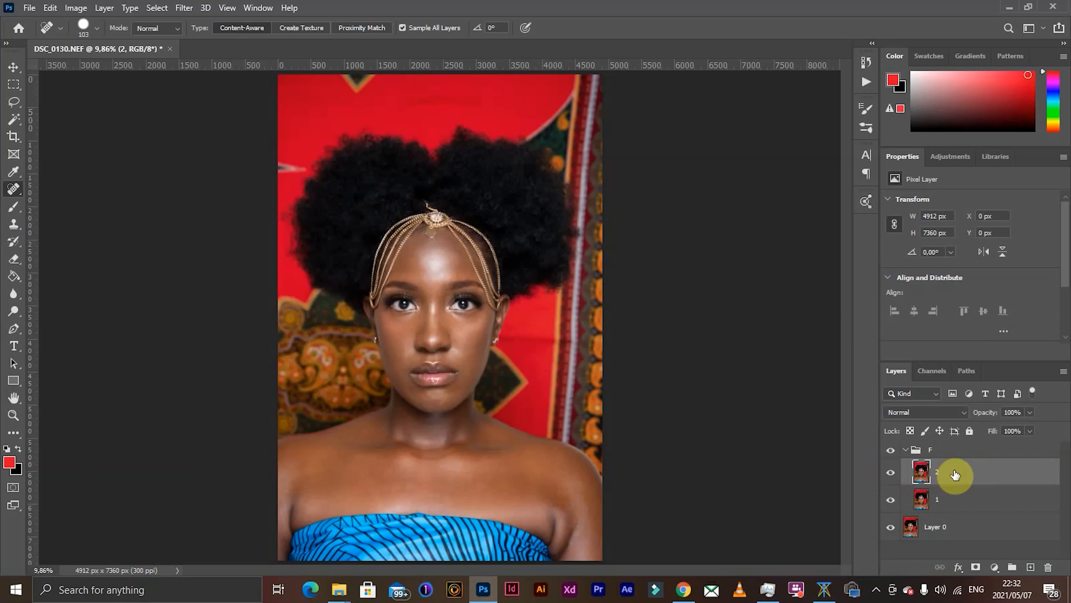
pyautogui.click(76, 8)
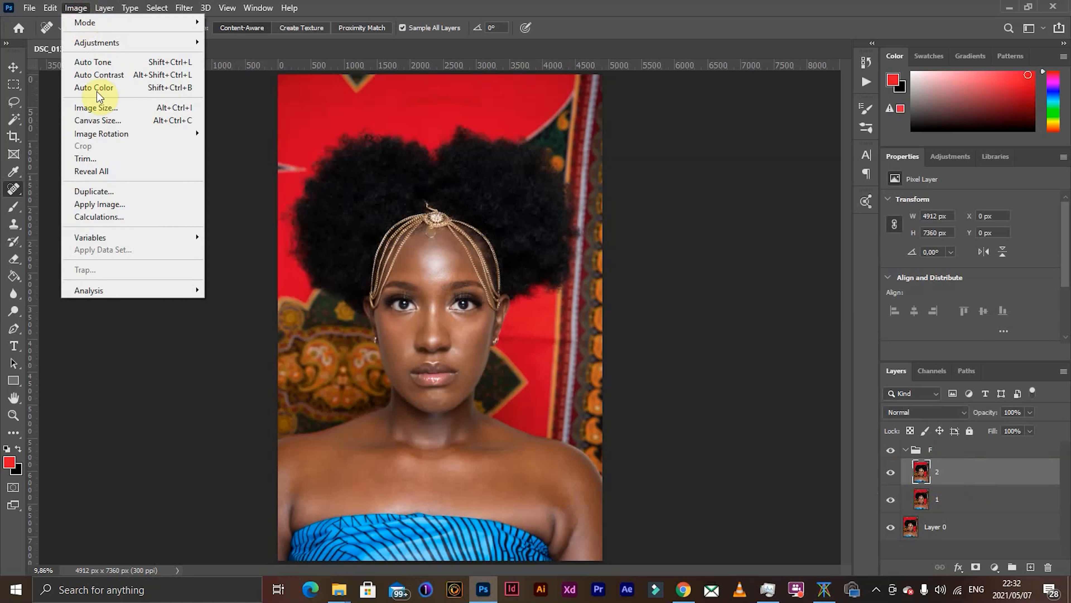
pyautogui.click(130, 201)
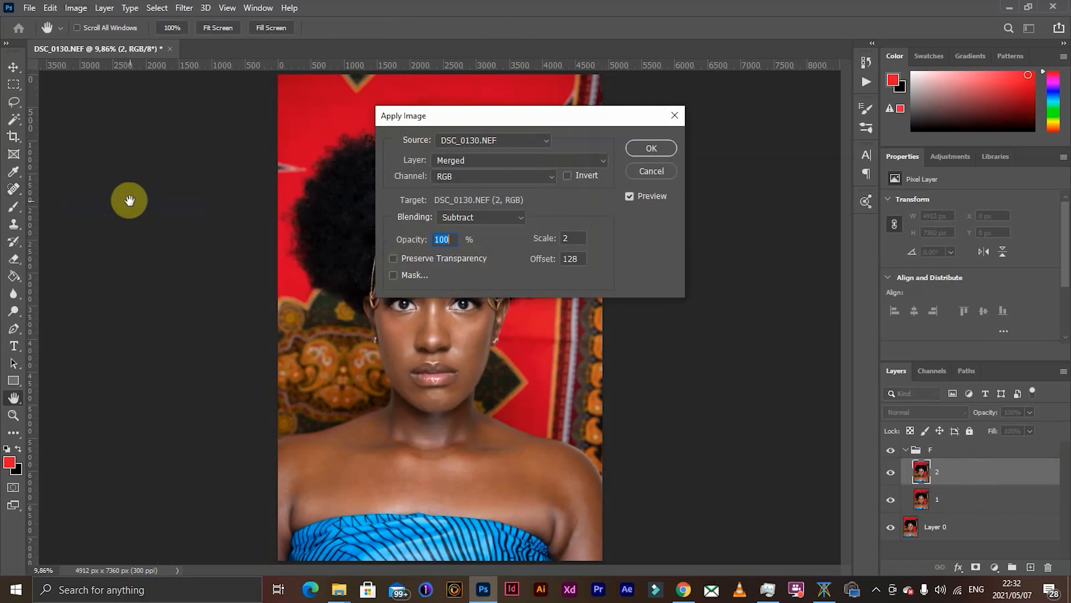
pyautogui.click(487, 162)
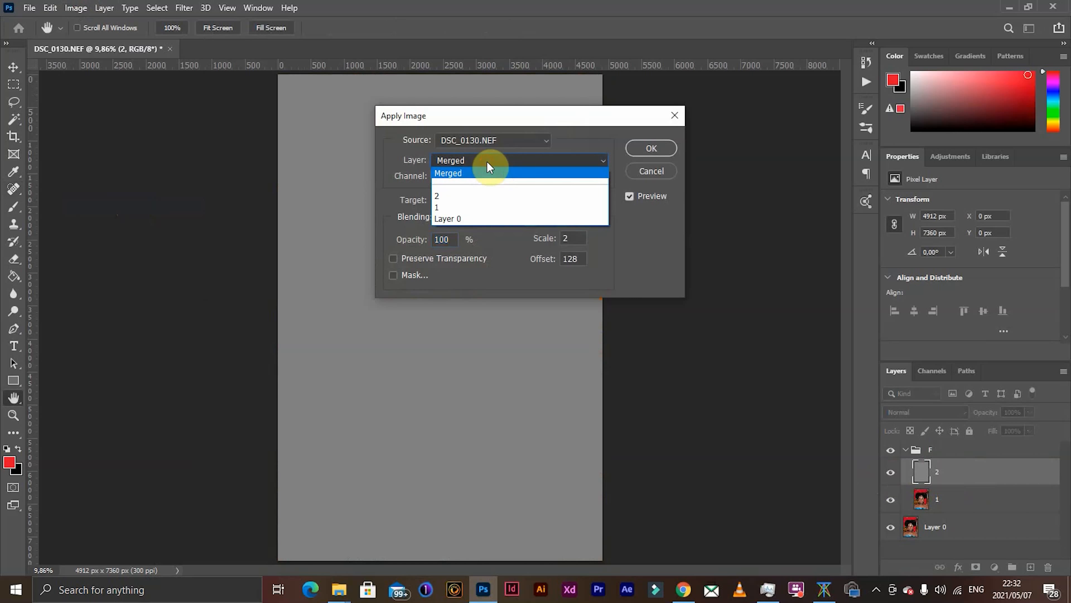
pyautogui.click(476, 211)
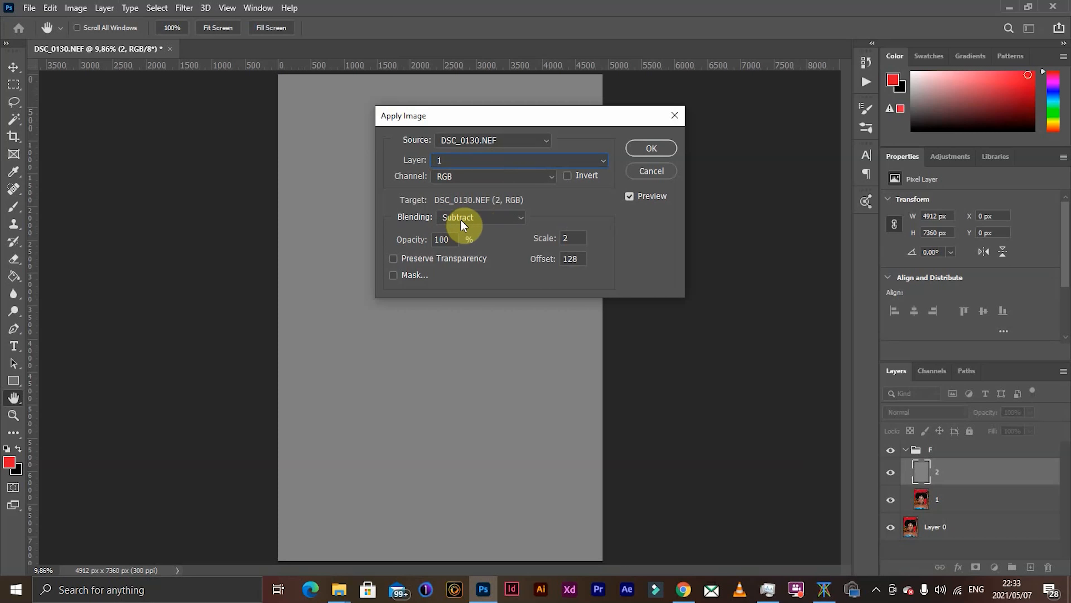
pyautogui.click(639, 148)
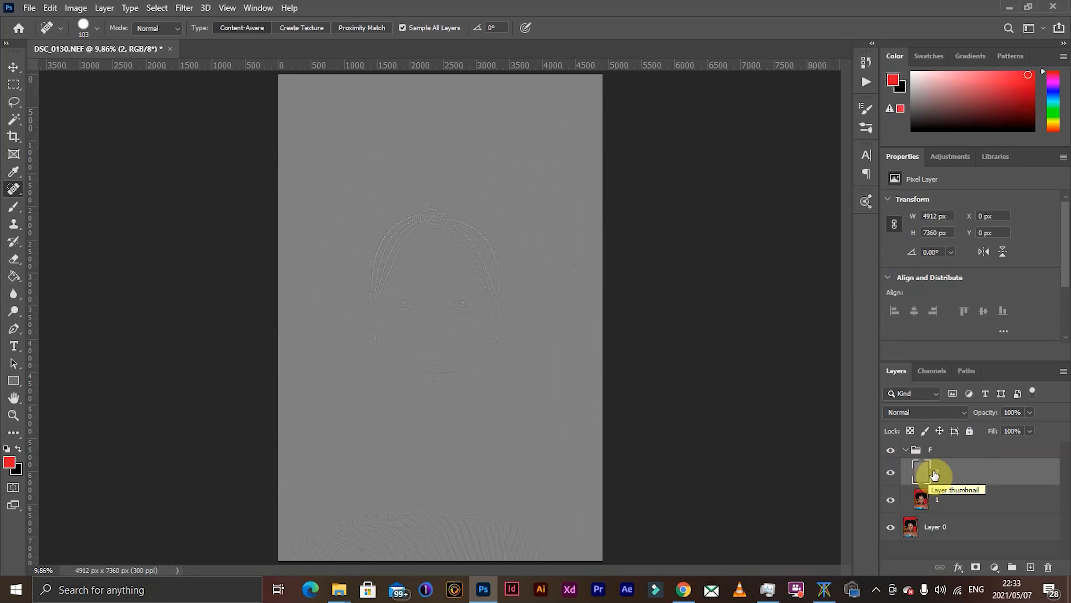
# - Set the blend mode of layer 2 to Linear Light
pyautogui.click(939, 417)
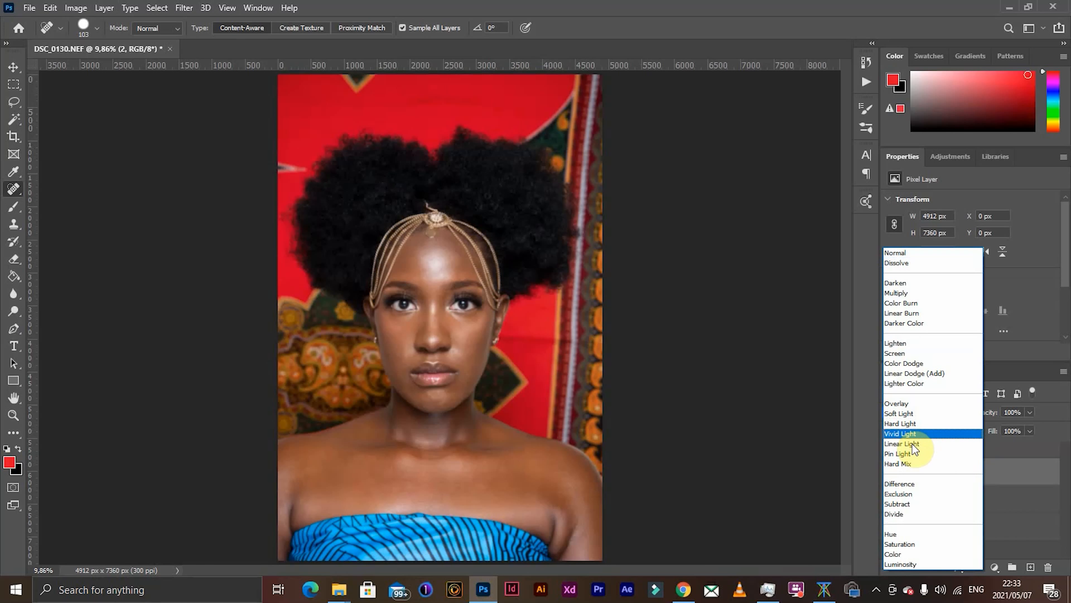
pyautogui.click(905, 445)
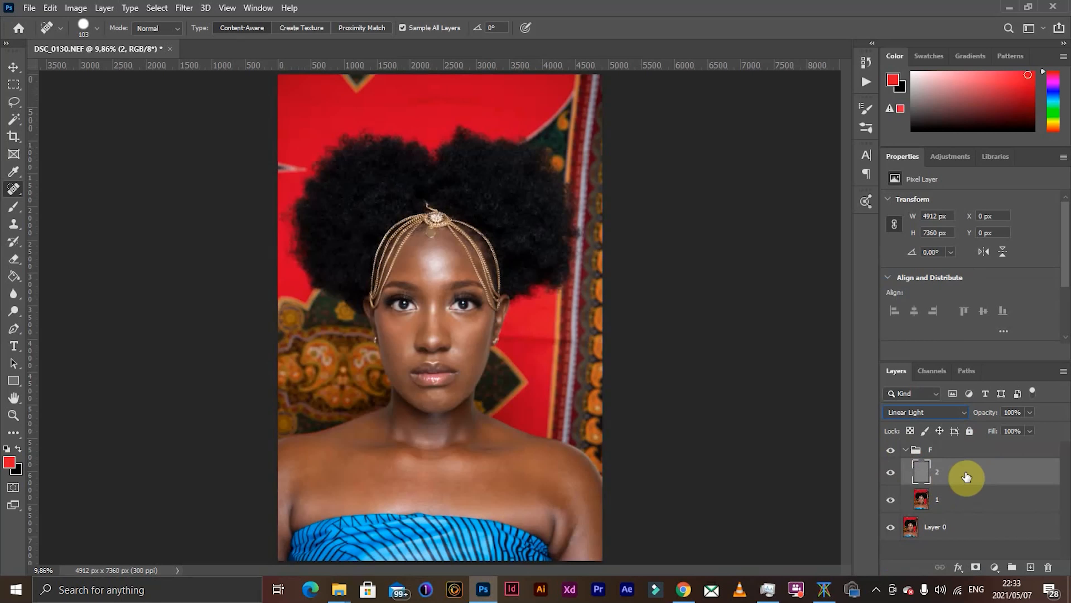
pyautogui.keyDown('shift'); pyautogui.click(966, 500); pyautogui.keyUp('shift')
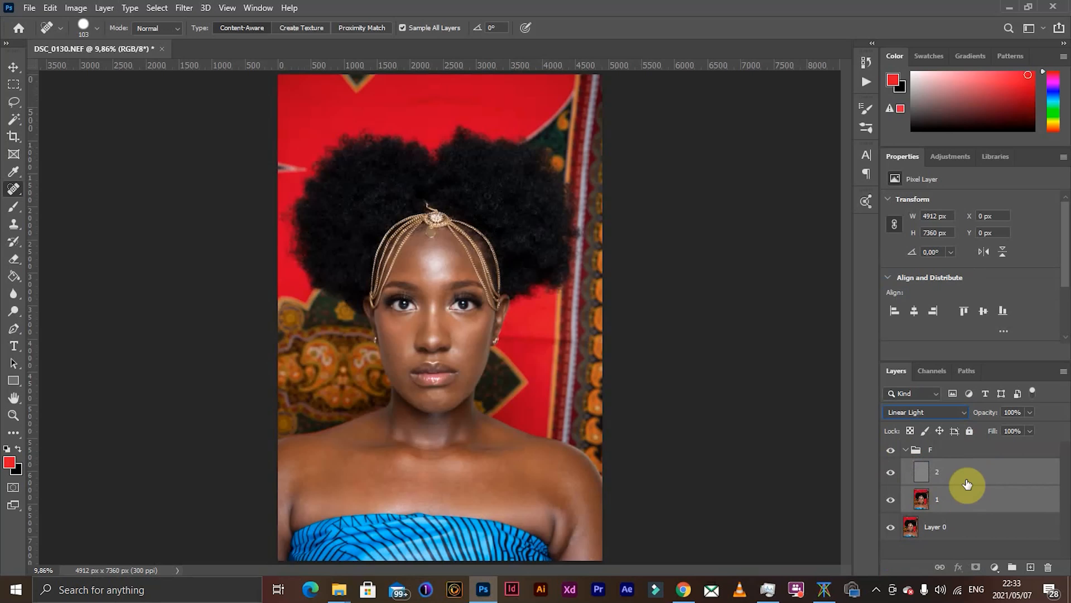
pyautogui.click(905, 450)
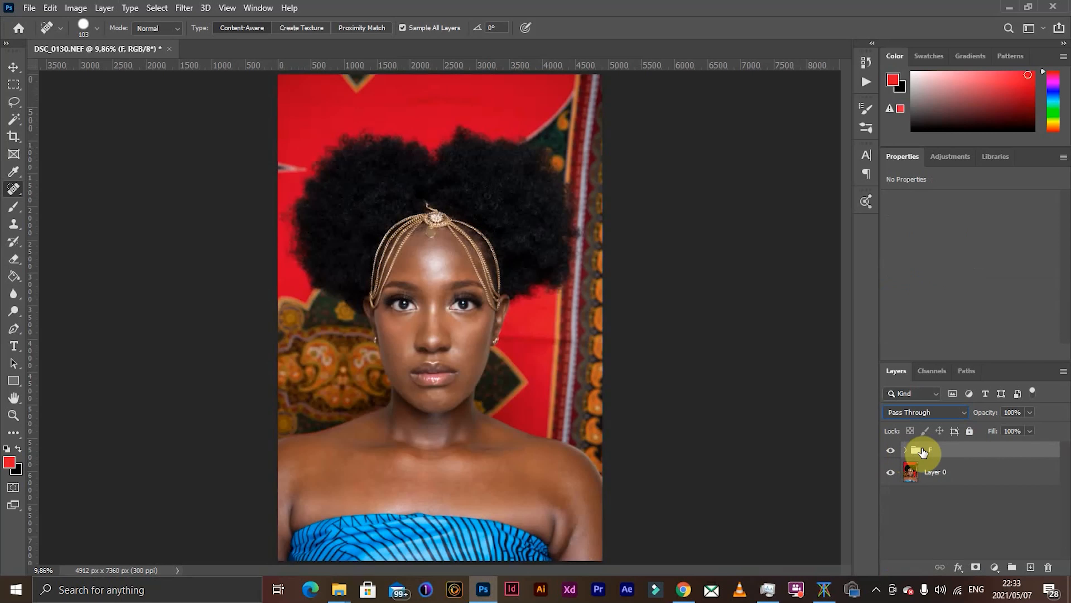
pyautogui.click(906, 451)
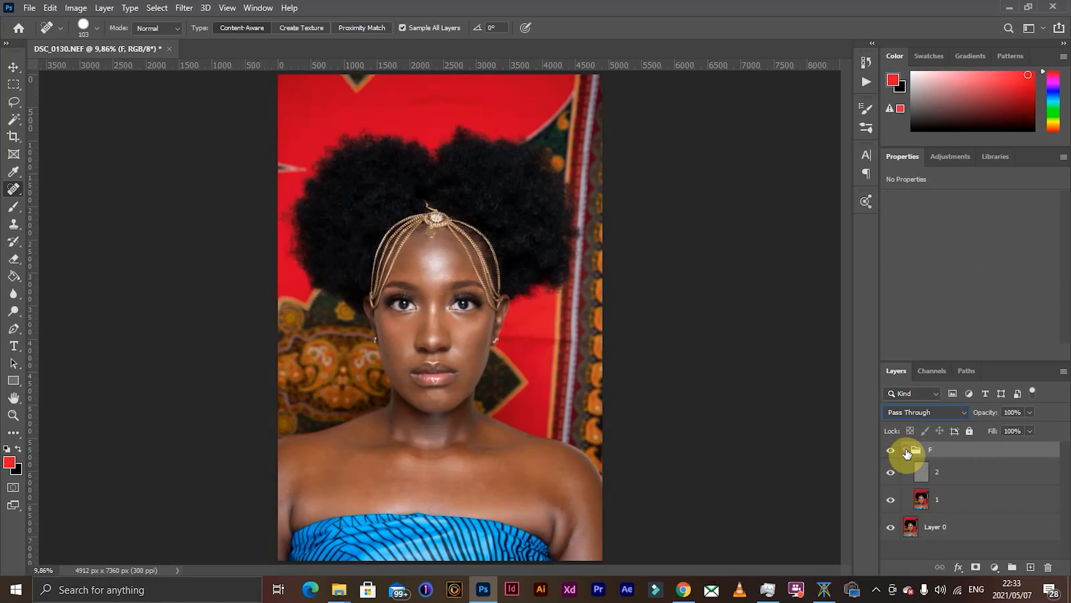
pyautogui.click(956, 506)
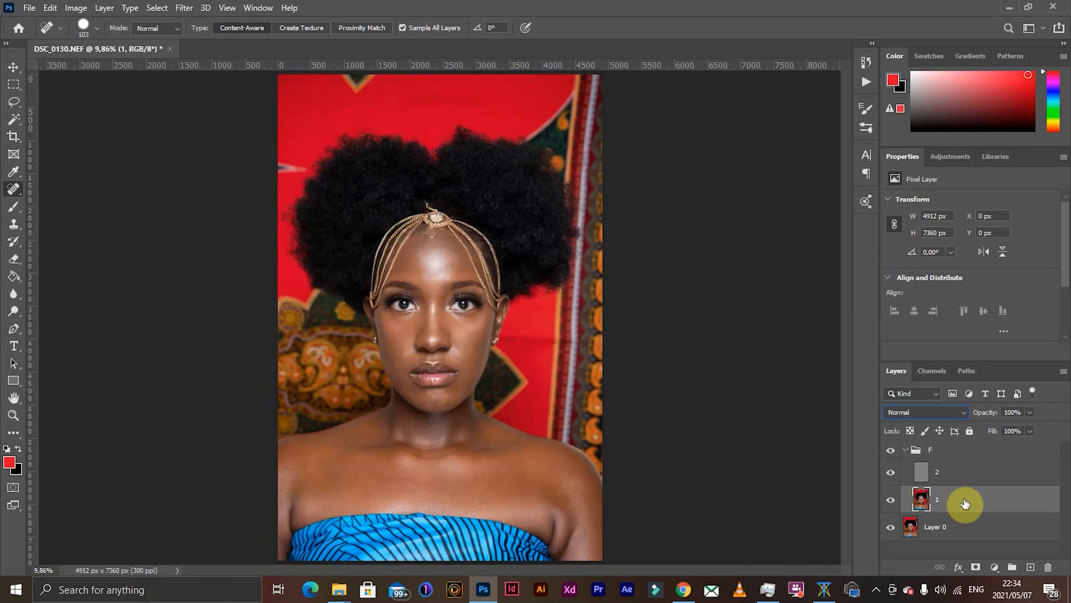
pyautogui.click(976, 472)
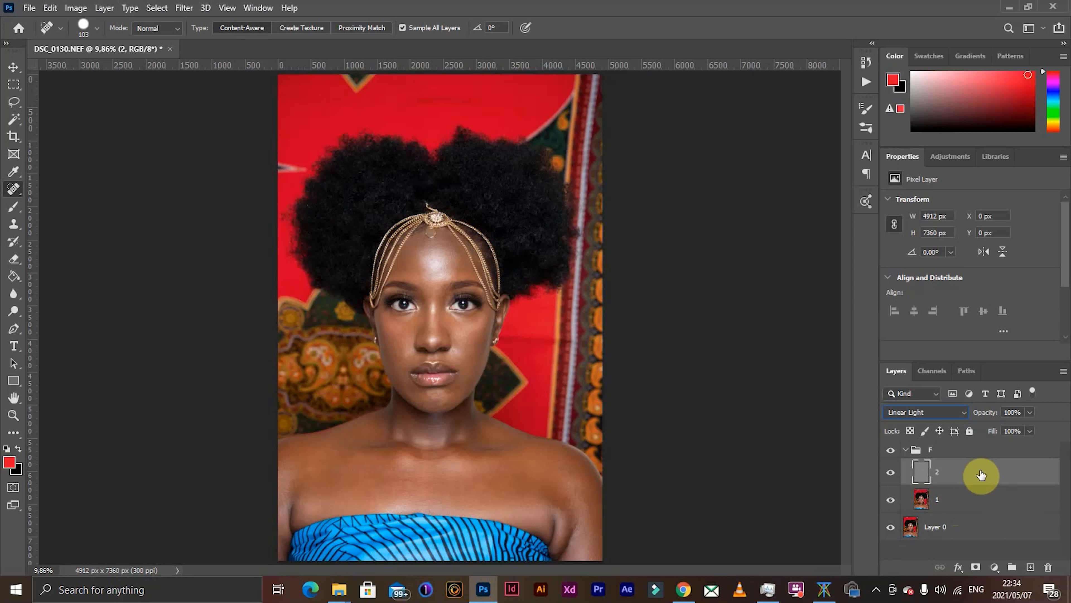
# - Duplicate group F and delete both the original group and its copy, contents included
pyautogui.click(911, 452)
pyautogui.click(905, 451)
pyautogui.moveTo(905, 455); pyautogui.dragTo(1032, 565)
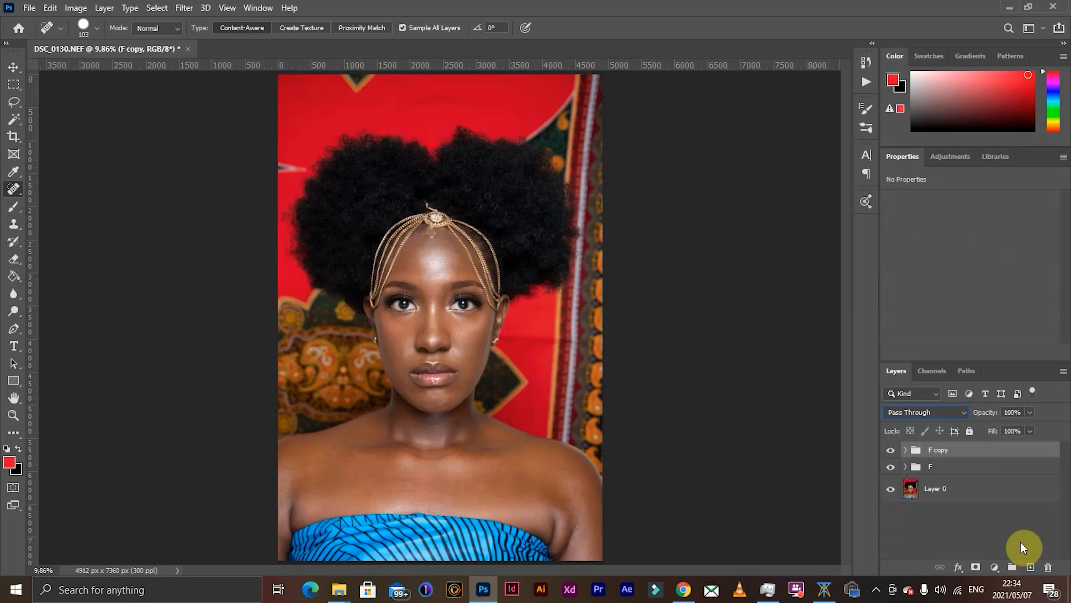
pyautogui.keyDown('shift'); pyautogui.click(969, 467); pyautogui.keyUp('shift')
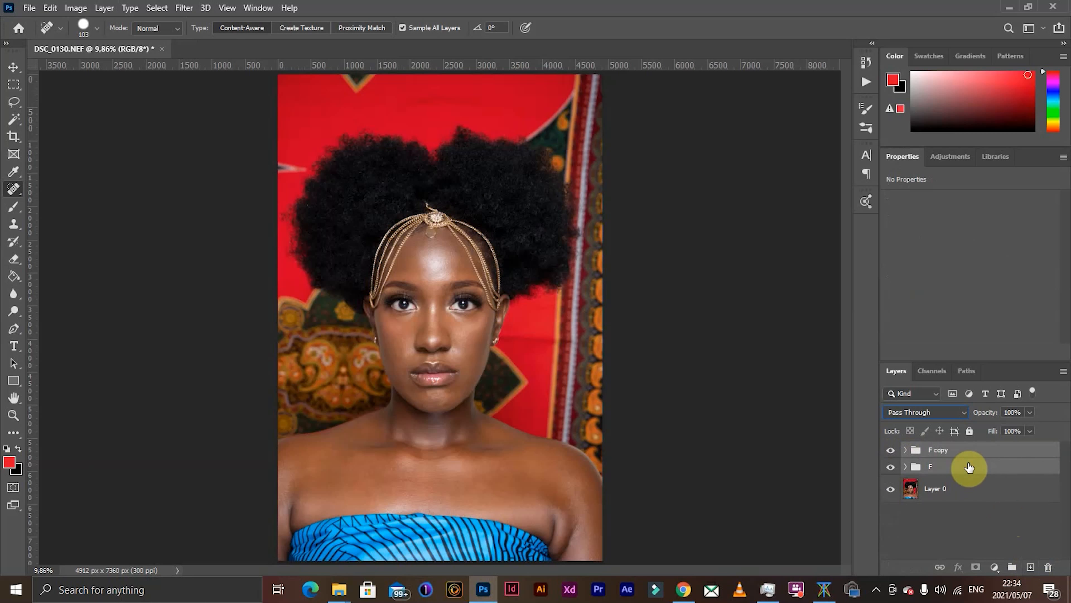
pyautogui.moveTo(969, 467); pyautogui.dragTo(1049, 566)
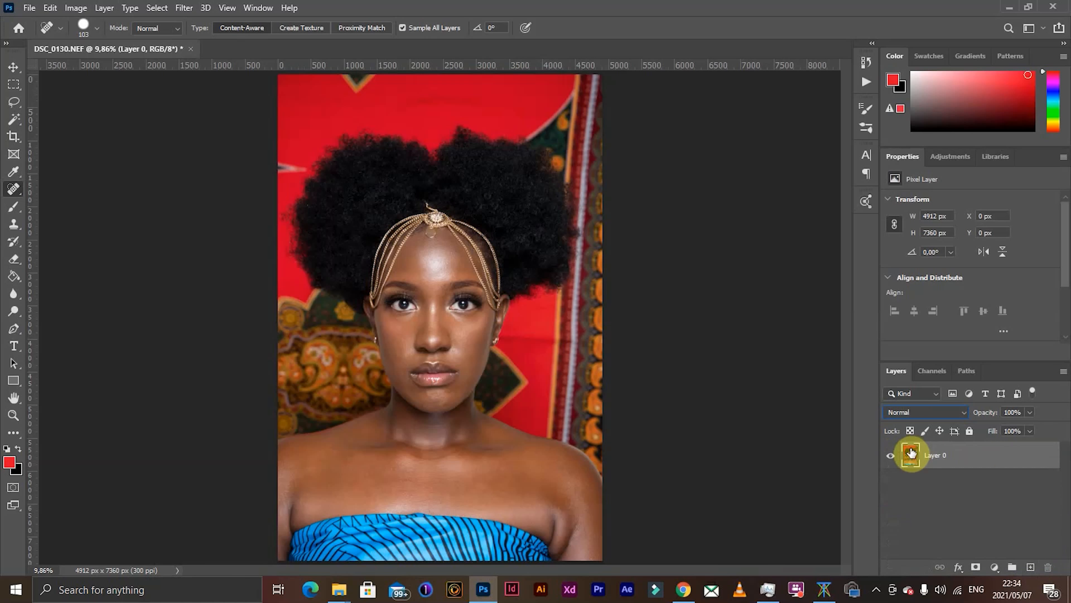
# - Duplicate Layer 0 twice and rename the lower copy 1 and the upper copy 2
pyautogui.moveTo(1010, 456); pyautogui.dragTo(1030, 565)
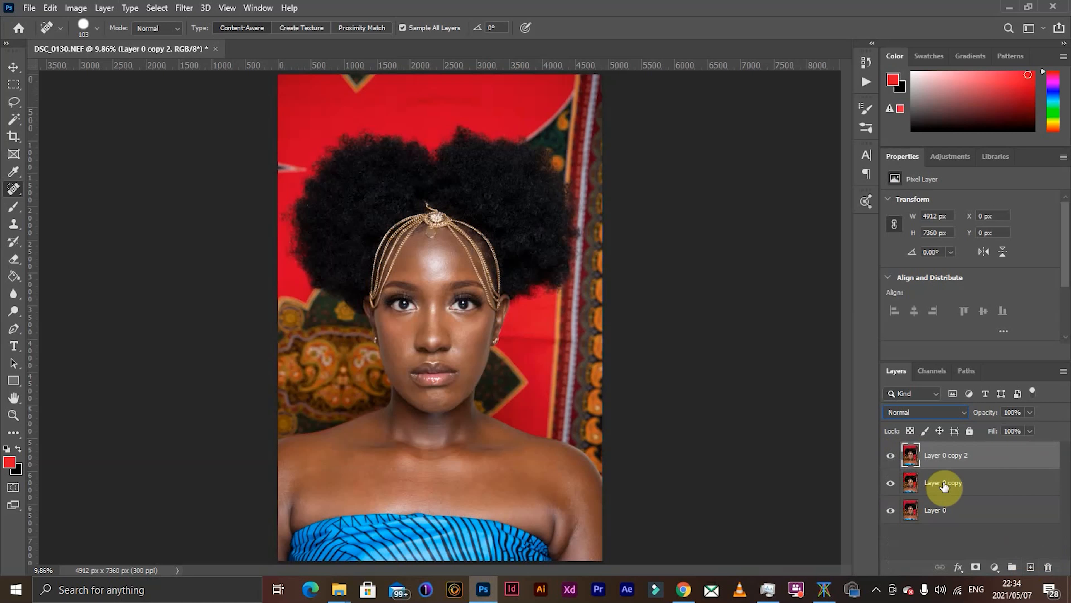
pyautogui.doubleClick(944, 482)
pyautogui.write('1')
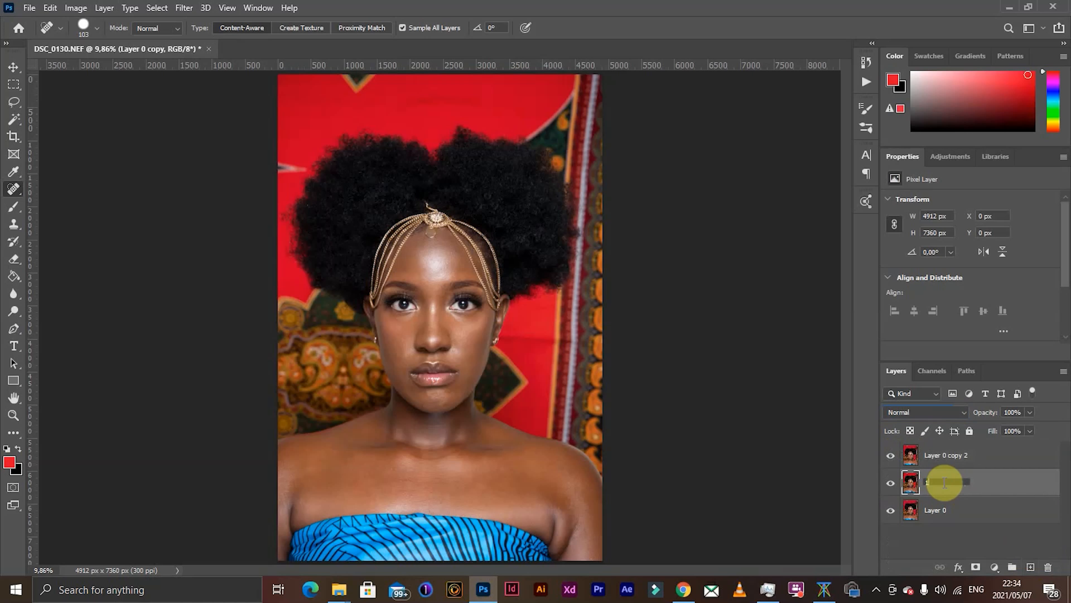
pyautogui.press('Return')
pyautogui.doubleClick(934, 453)
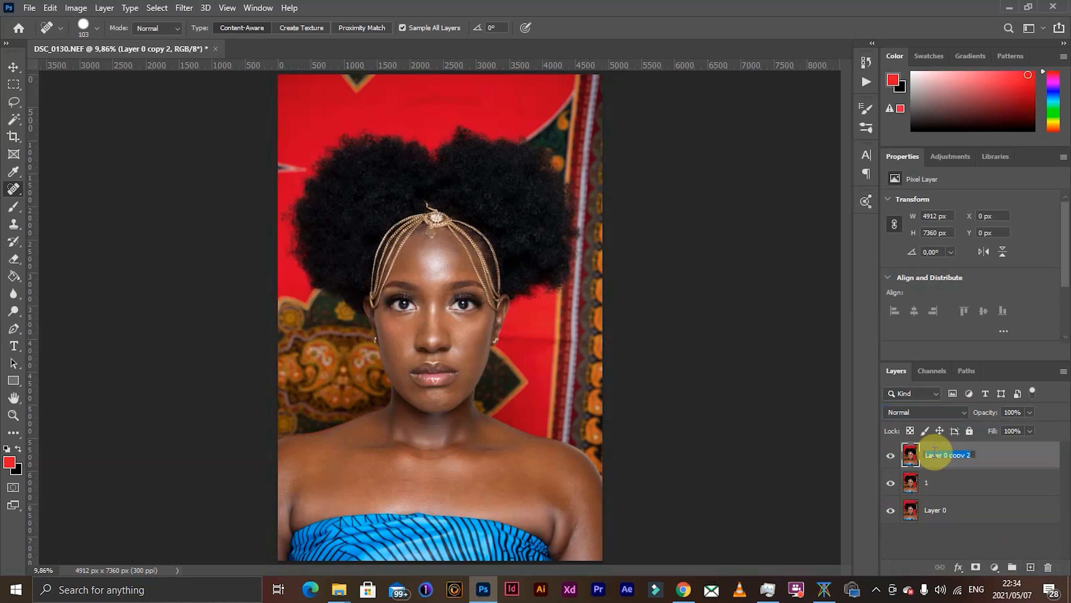
pyautogui.write('2')
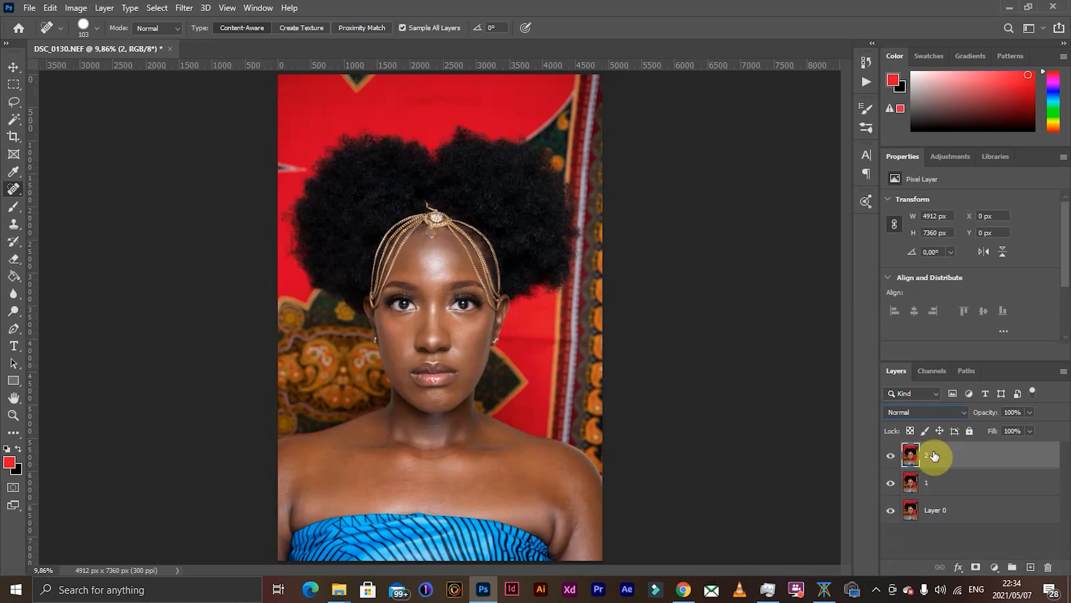
# - Group layers 1 and 2 together and name the group F
pyautogui.keyDown('shift'); pyautogui.click(979, 481); pyautogui.keyUp('shift')
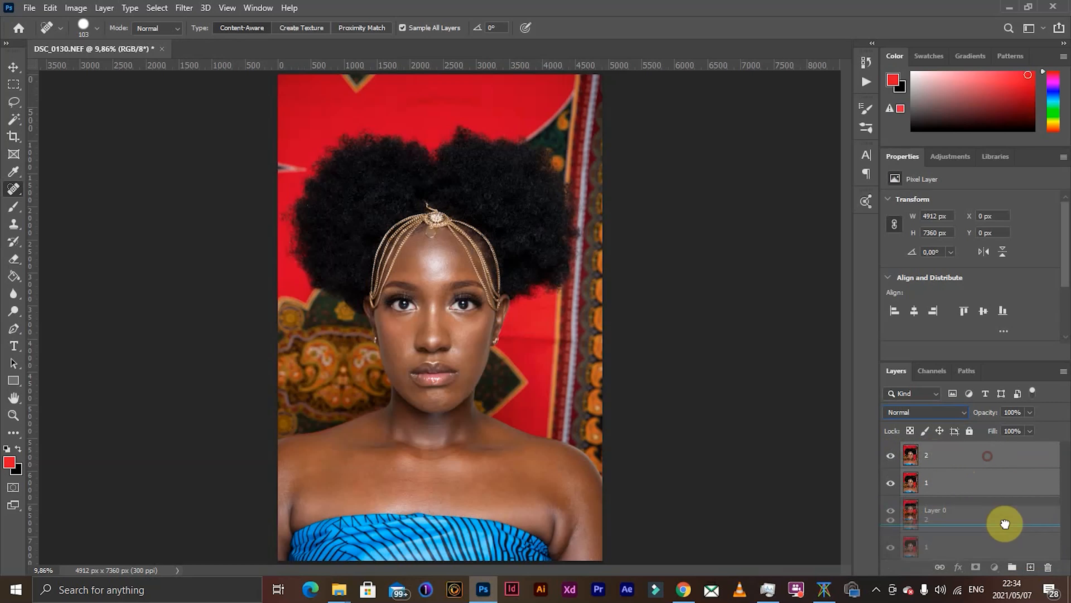
pyautogui.click(1012, 567)
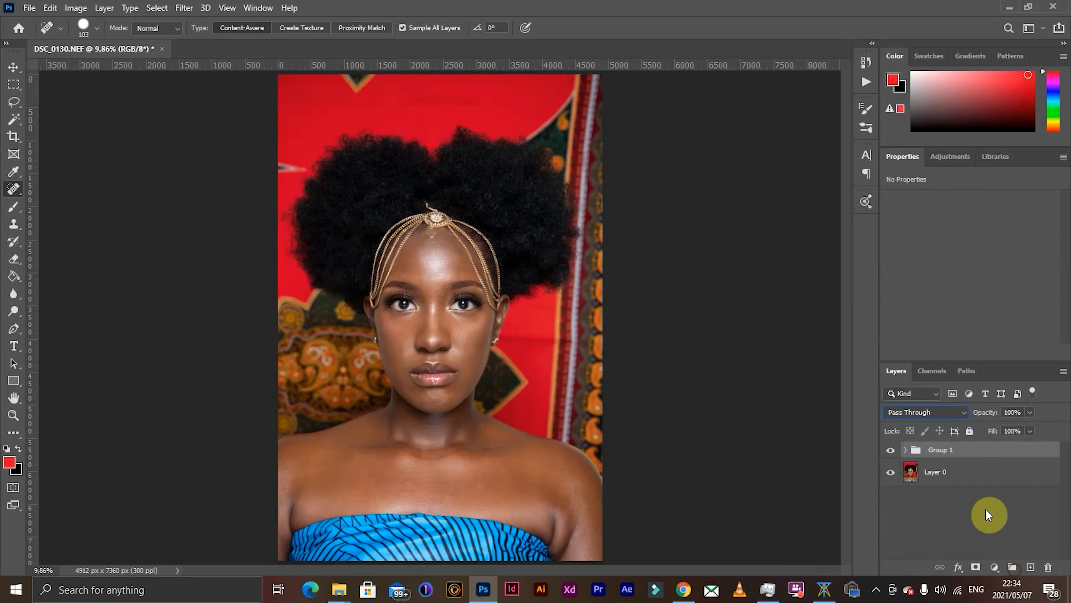
pyautogui.doubleClick(940, 450)
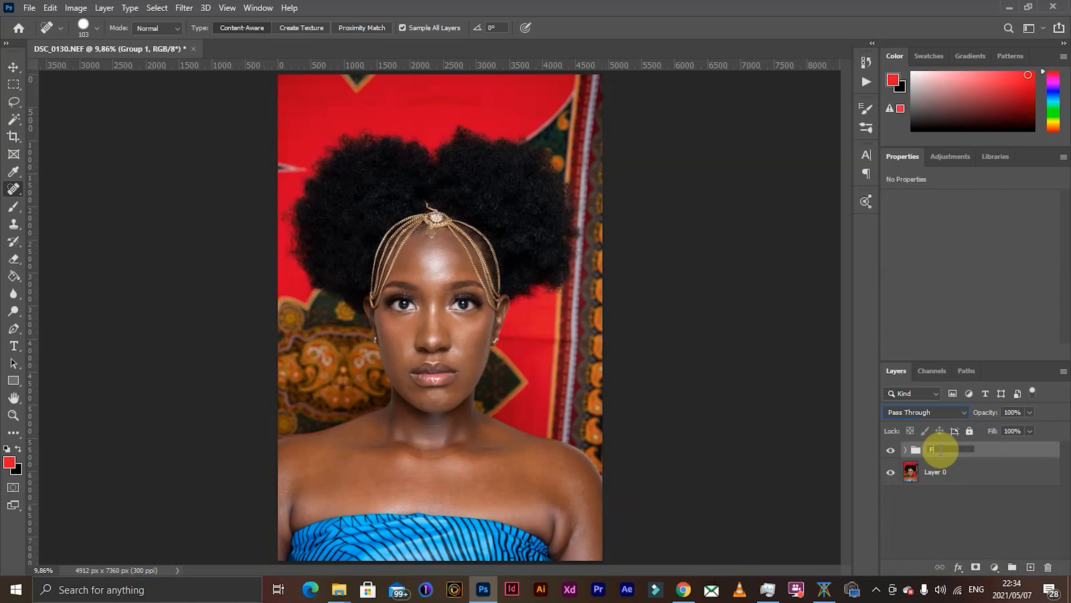
pyautogui.write('F')
pyautogui.press('Return')
# - Expand group F and apply a Gaussian Blur with an 8-pixel radius to layer 1
pyautogui.click(906, 451)
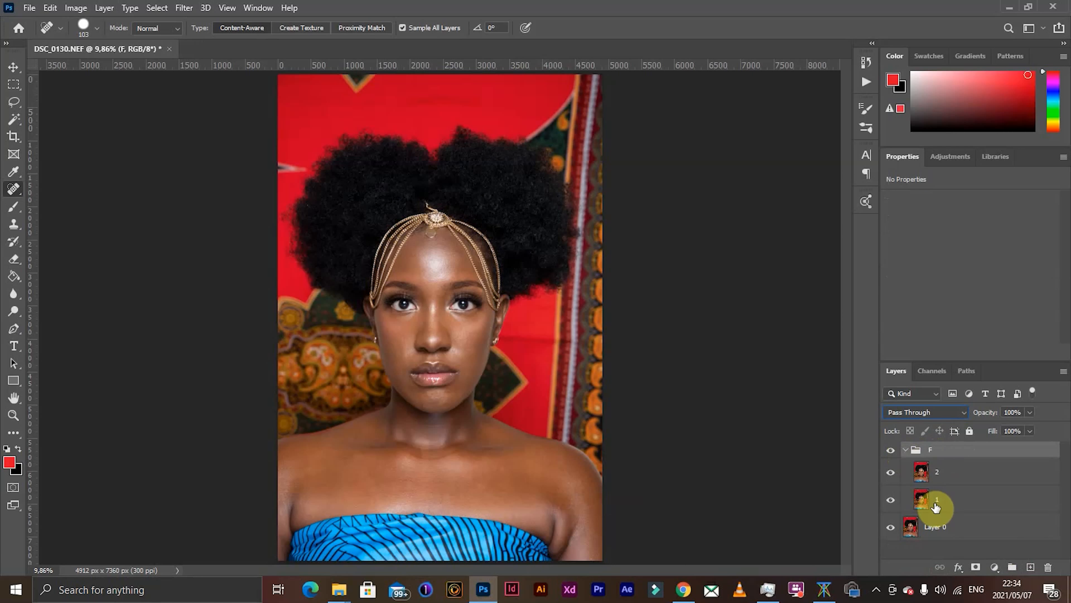
pyautogui.click(934, 500)
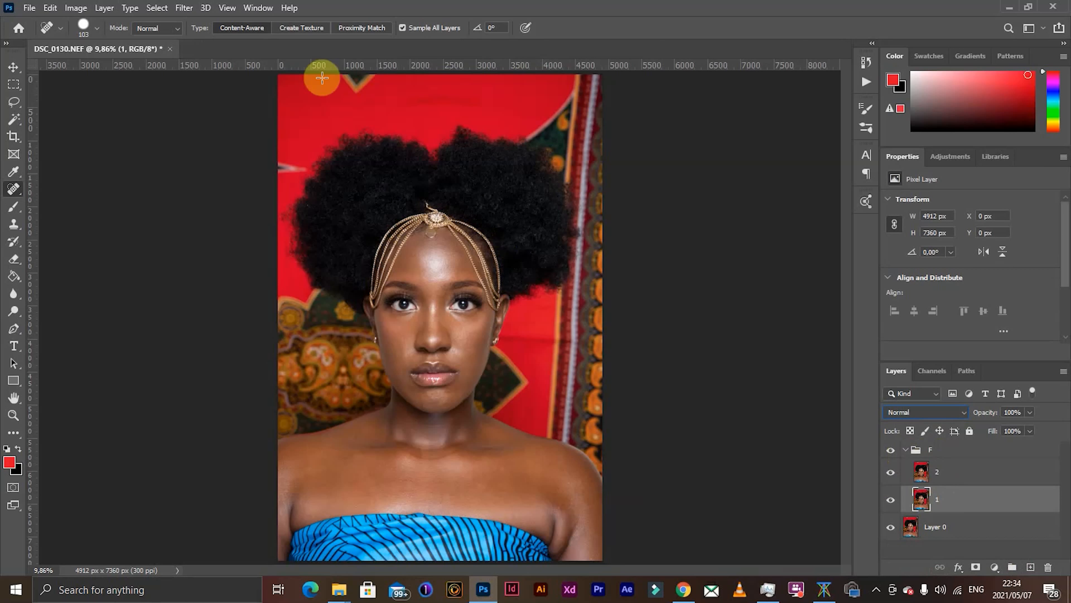
pyautogui.click(184, 8)
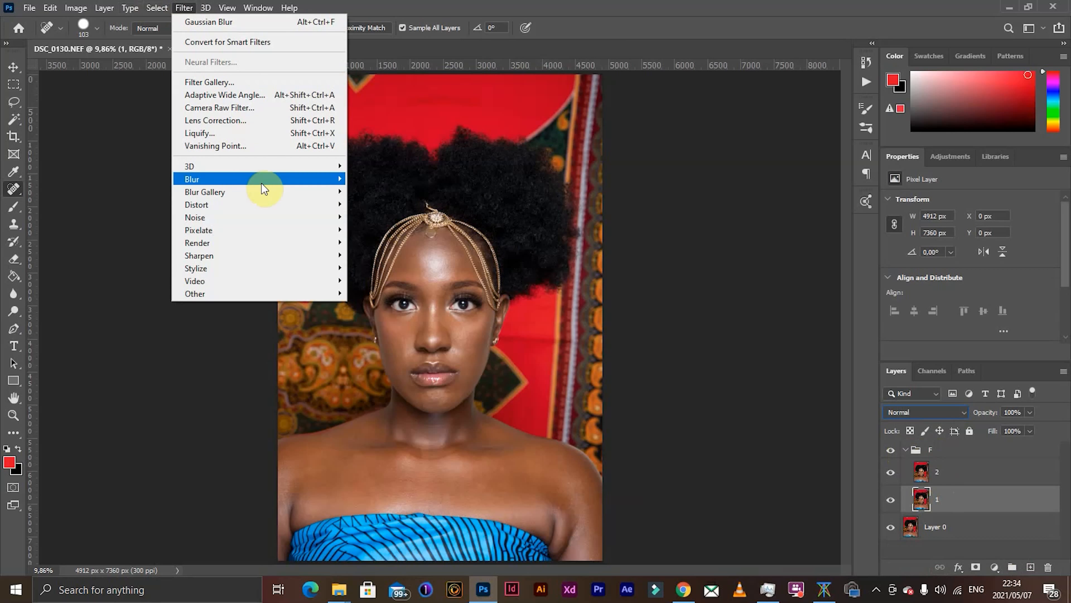
pyautogui.moveTo(262, 183)
pyautogui.click(365, 229)
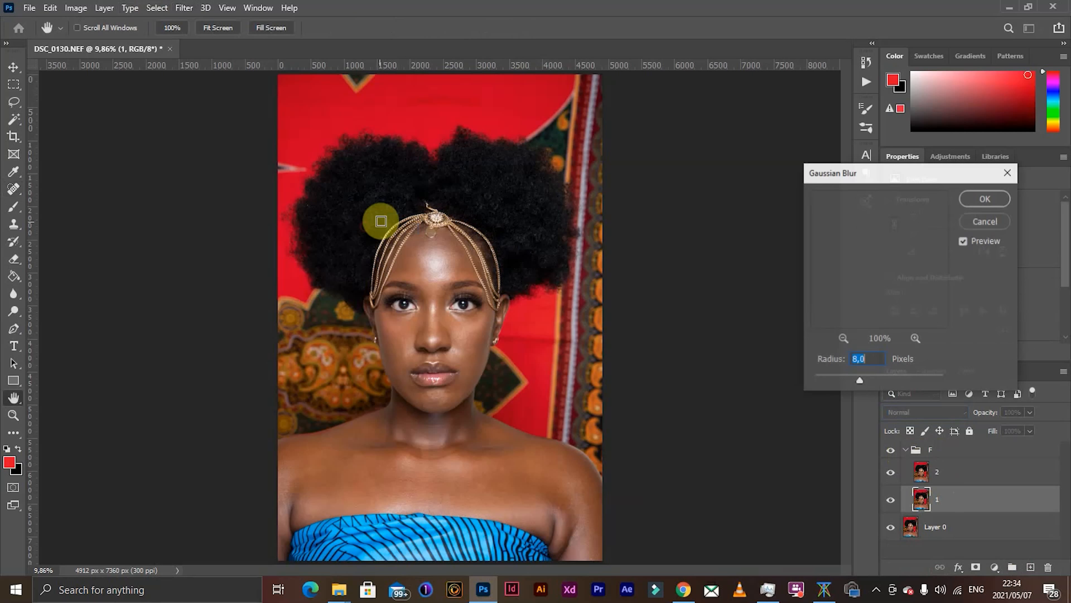
pyautogui.click(985, 198)
pyautogui.press('j')
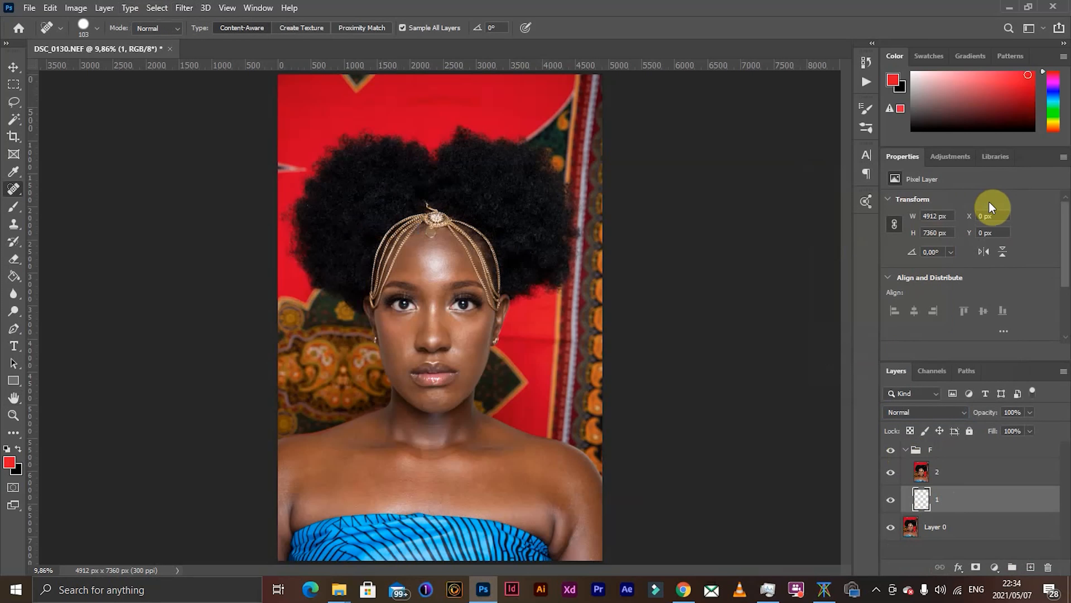
# - Use Apply Image on layer 2 with layer 1 as the source, Subtract blending, scale 2 and offset 128
pyautogui.click(890, 477)
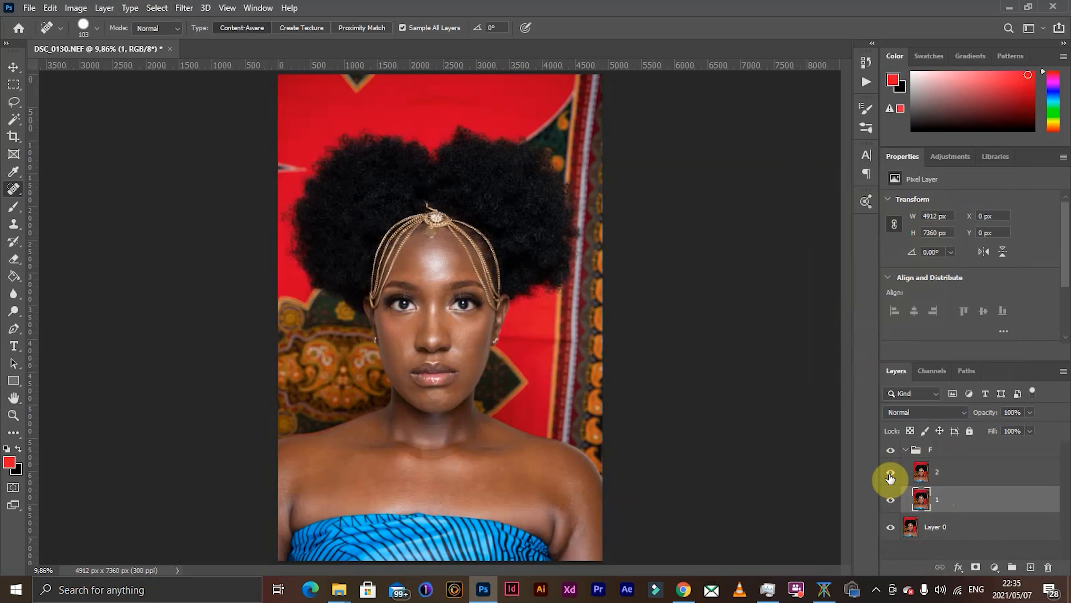
pyautogui.click(955, 479)
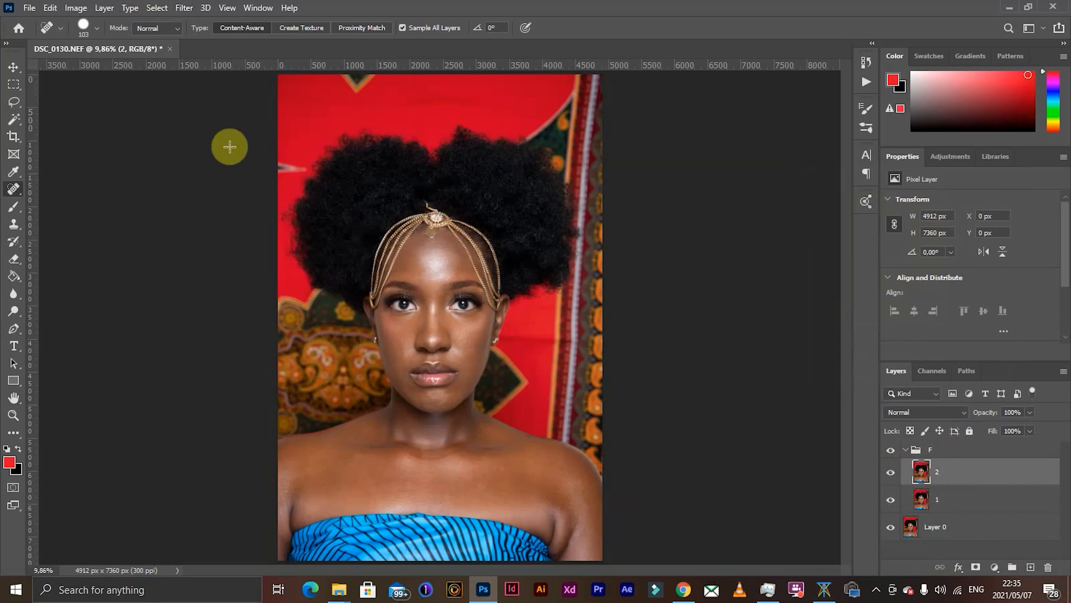
pyautogui.click(76, 7)
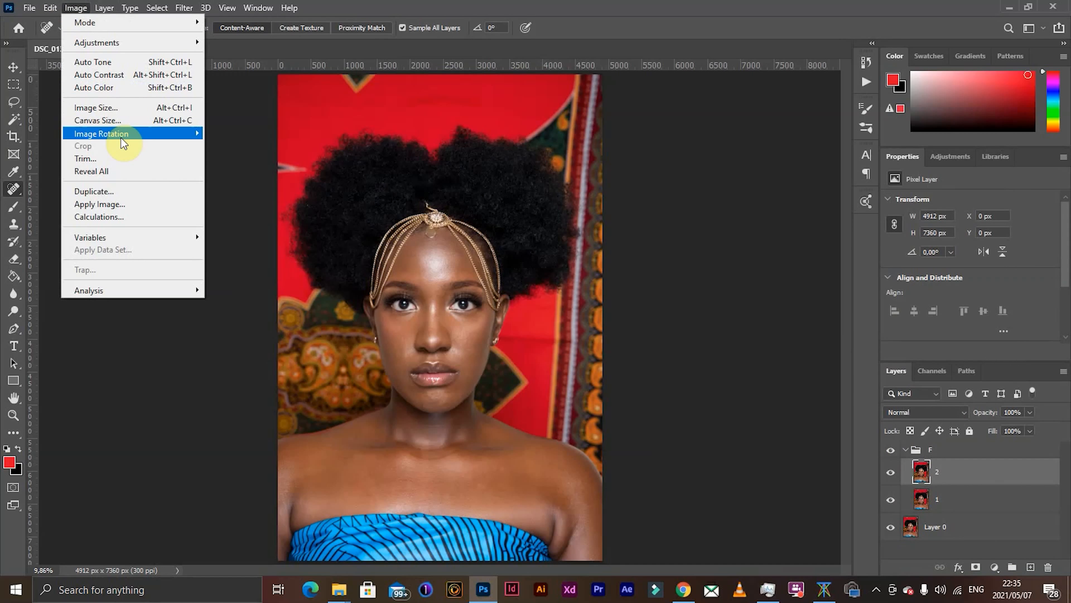
pyautogui.moveTo(121, 138)
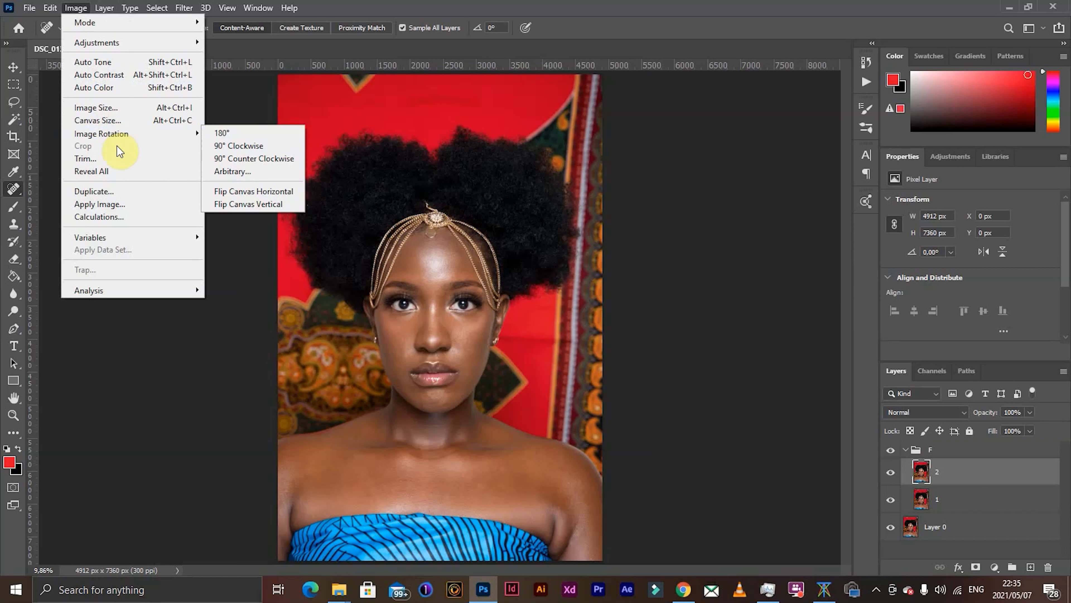
pyautogui.click(121, 202)
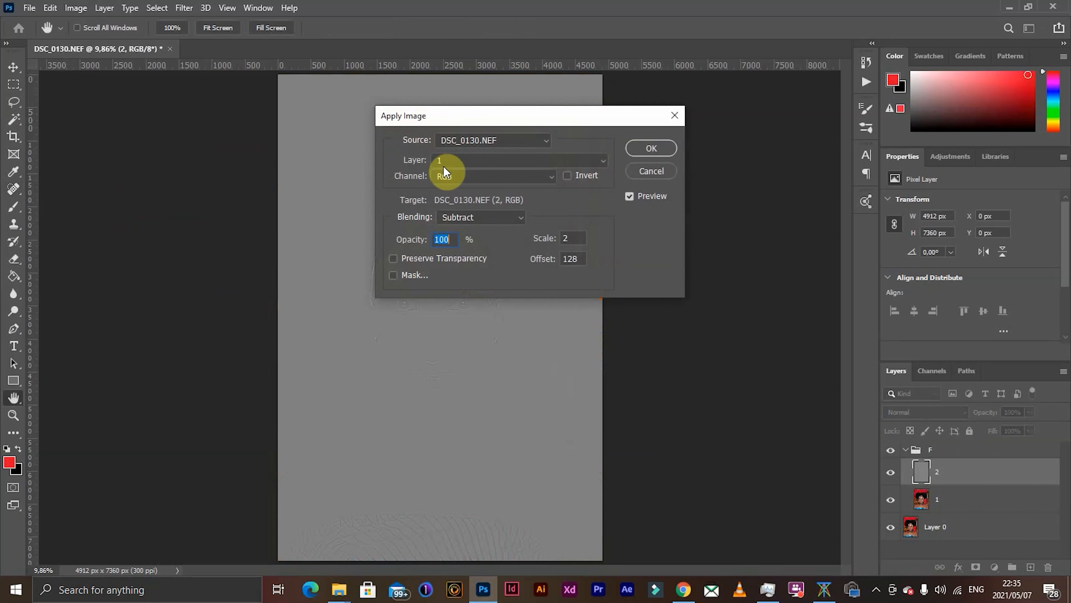
pyautogui.click(476, 162)
pyautogui.click(465, 209)
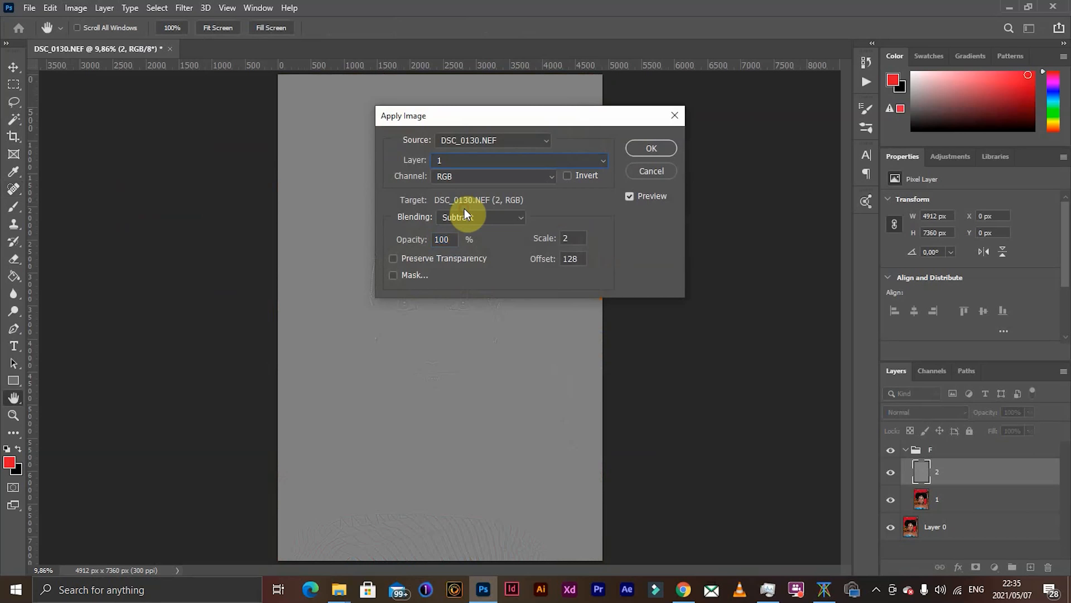
pyautogui.click(489, 218)
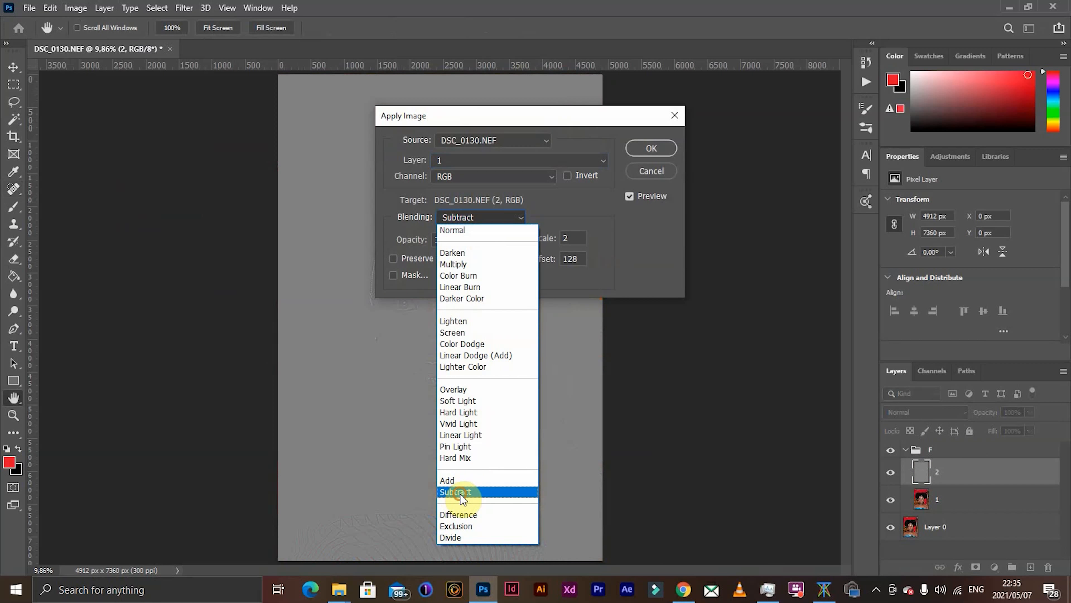
pyautogui.click(463, 498)
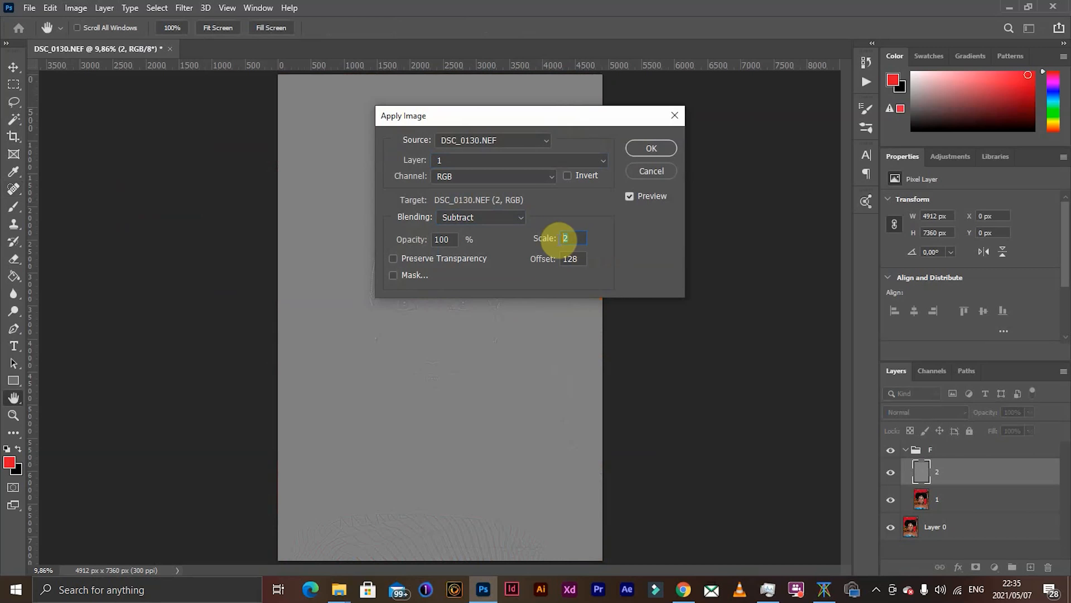
pyautogui.click(560, 244)
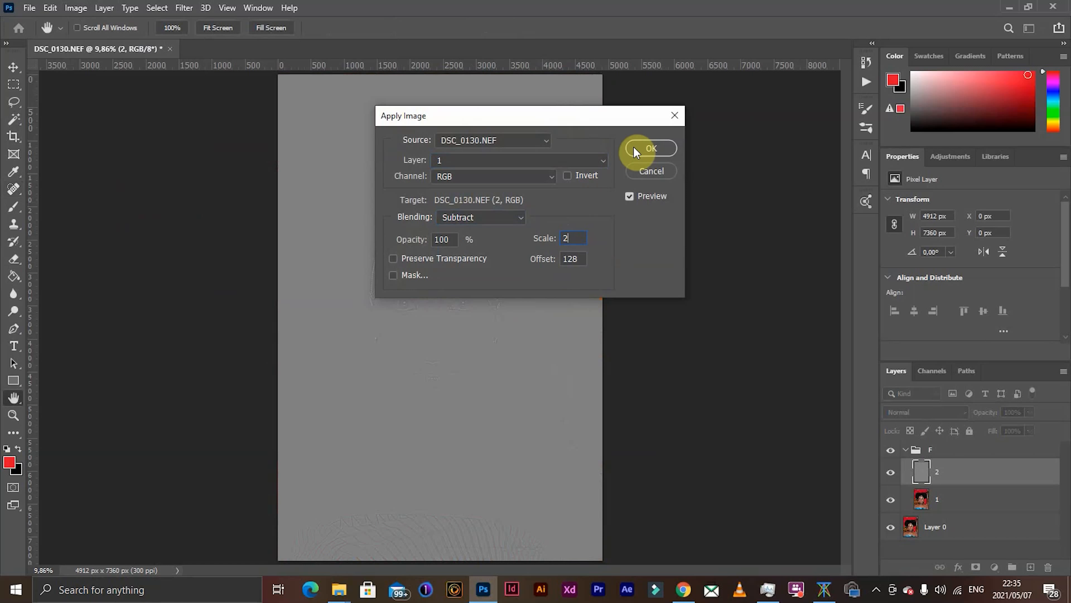
pyautogui.click(649, 150)
pyautogui.press('j')
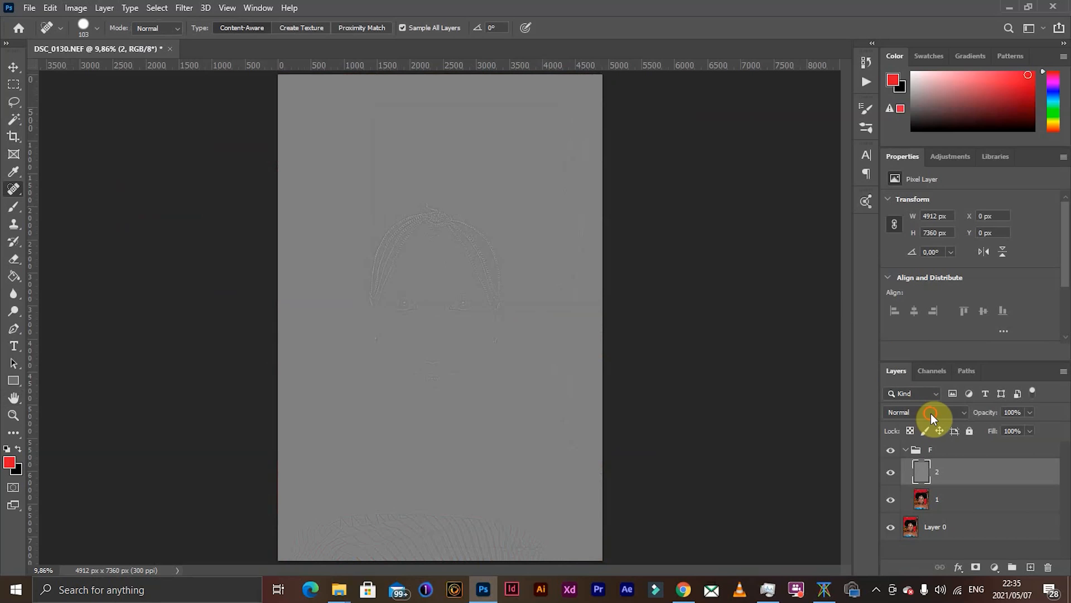
# - Set layer 2's blend mode to Linear Light
pyautogui.click(930, 413)
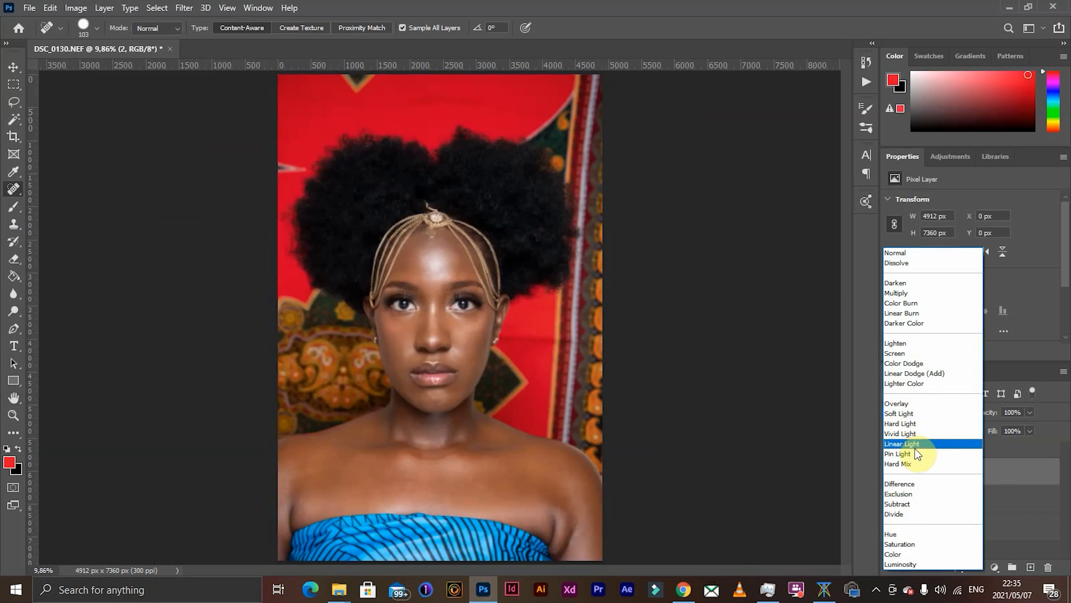
pyautogui.click(901, 445)
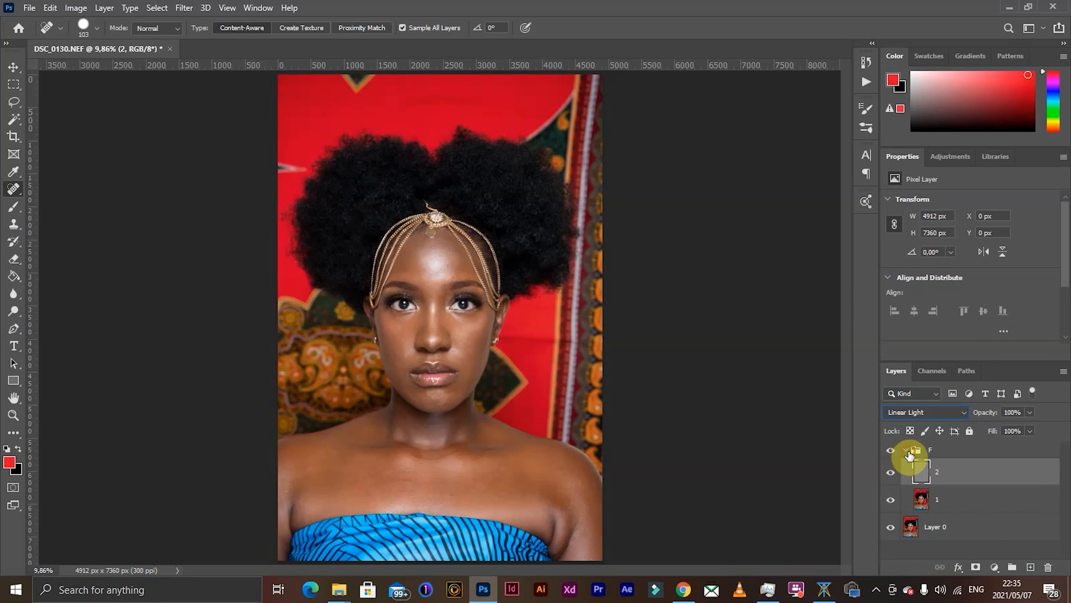
pyautogui.click(909, 451)
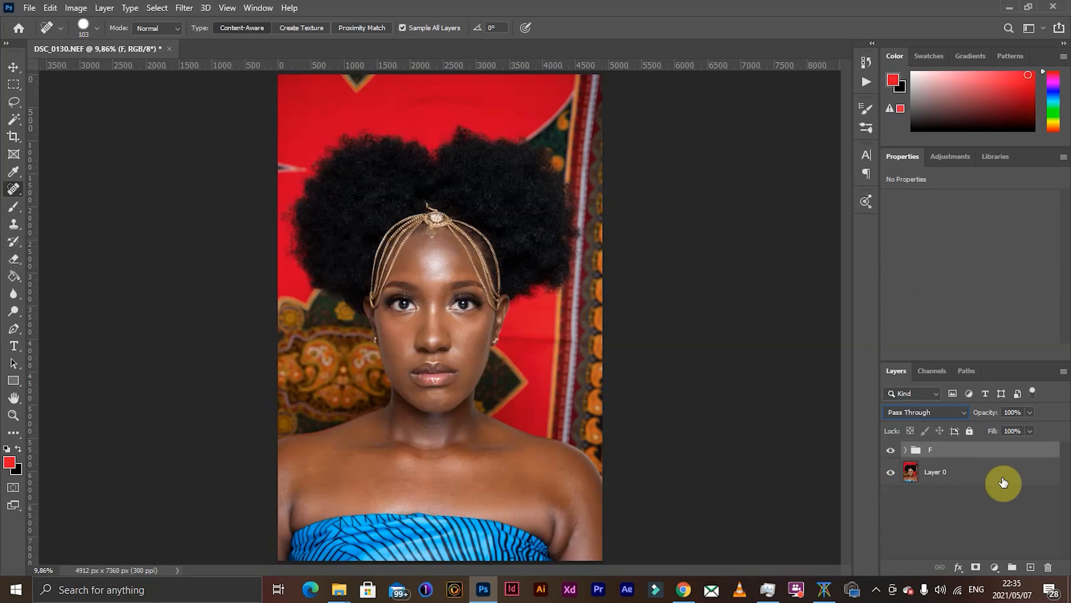
pyautogui.click(905, 450)
# - On layer 1, lasso the forehead skin between the head chains, from below the pendant down to the eyebrows
pyautogui.click(949, 502)
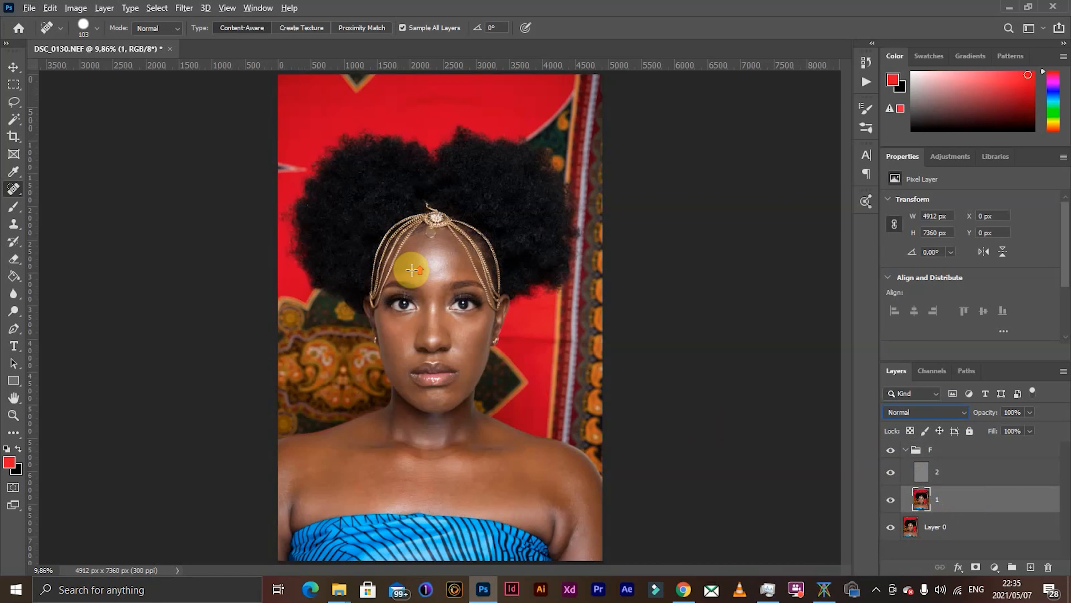
pyautogui.click(12, 106)
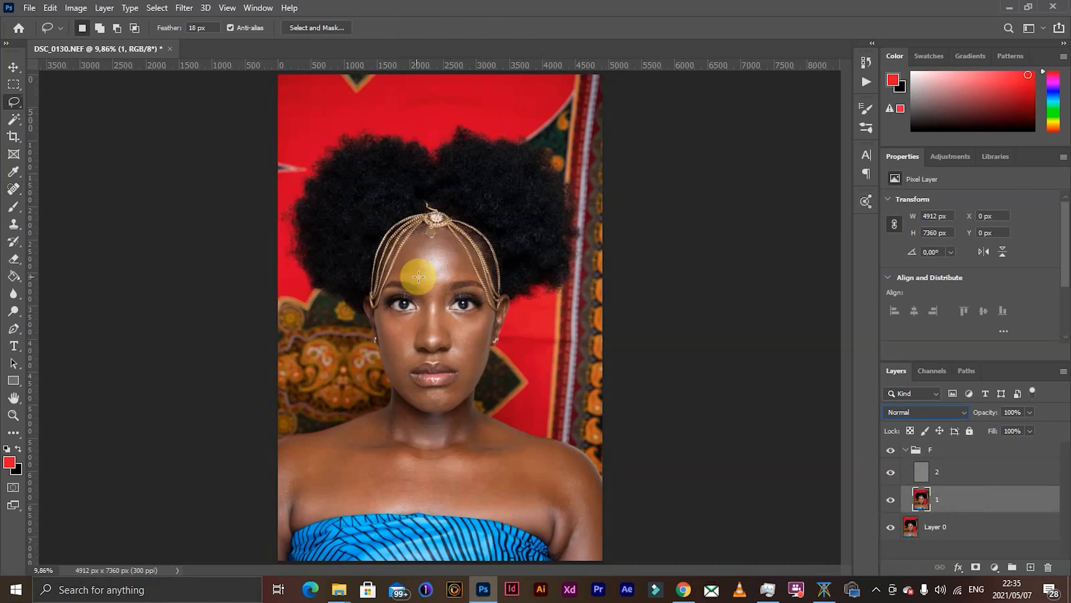
pyautogui.scroll(5, 425, 275)
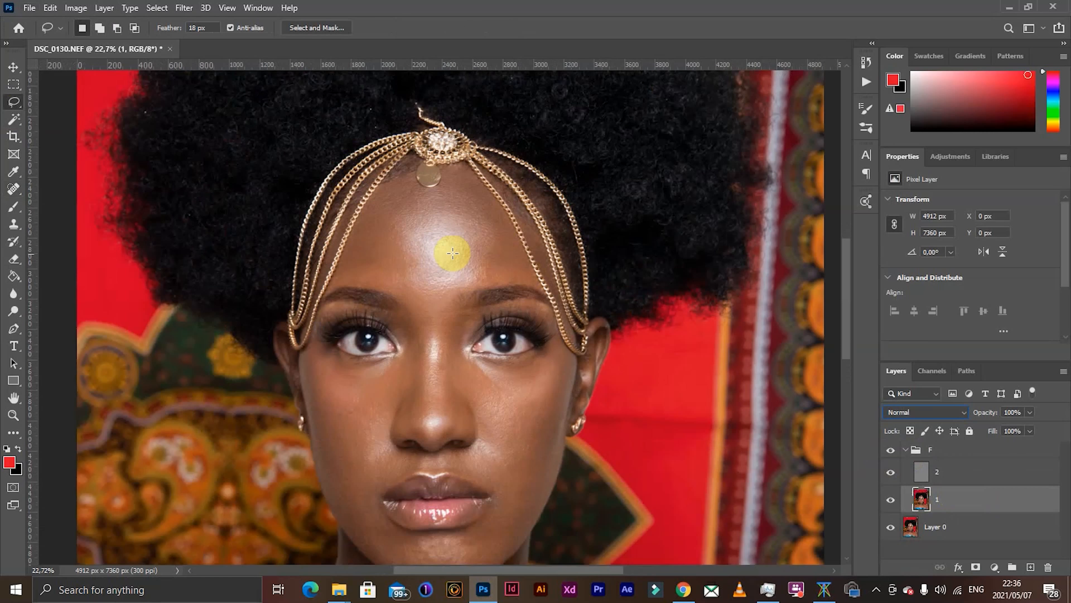
pyautogui.click(18, 107)
pyautogui.click(17, 106)
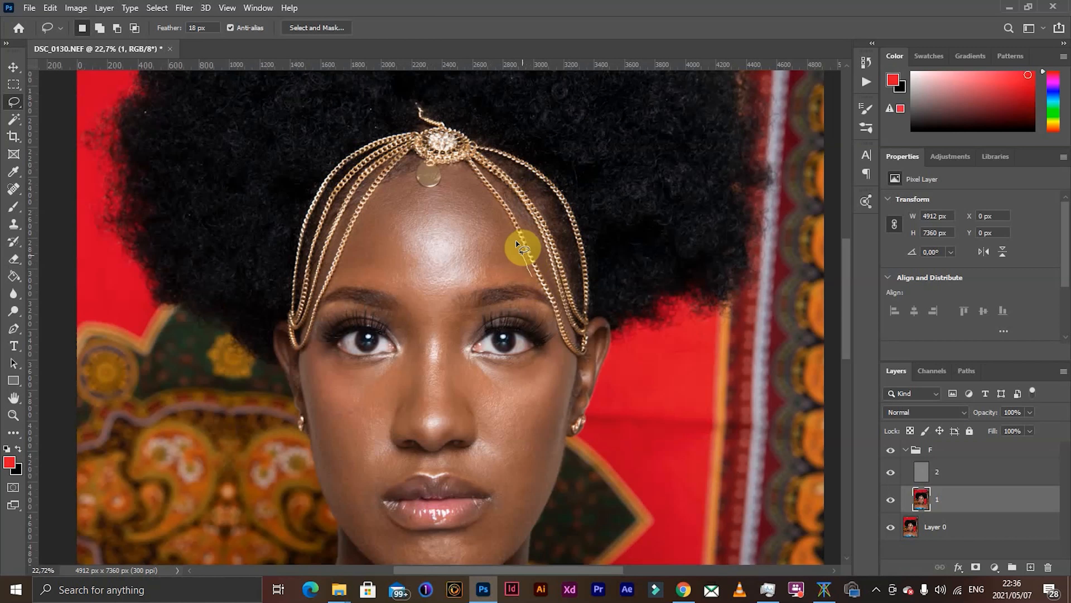
pyautogui.moveTo(516, 240)
pyautogui.mouseDown()
pyautogui.moveTo(464, 164)
pyautogui.moveTo(435, 188)
pyautogui.moveTo(387, 181)
pyautogui.mouseUp()
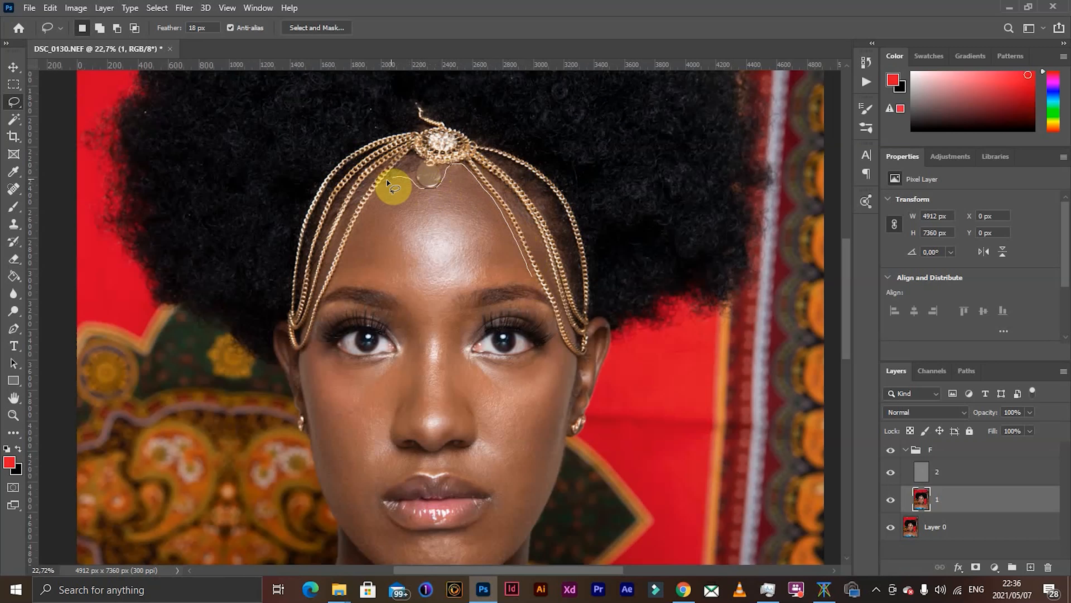
pyautogui.moveTo(358, 229)
pyautogui.mouseDown()
pyautogui.moveTo(333, 282)
pyautogui.moveTo(449, 300)
pyautogui.moveTo(532, 277)
pyautogui.mouseUp()
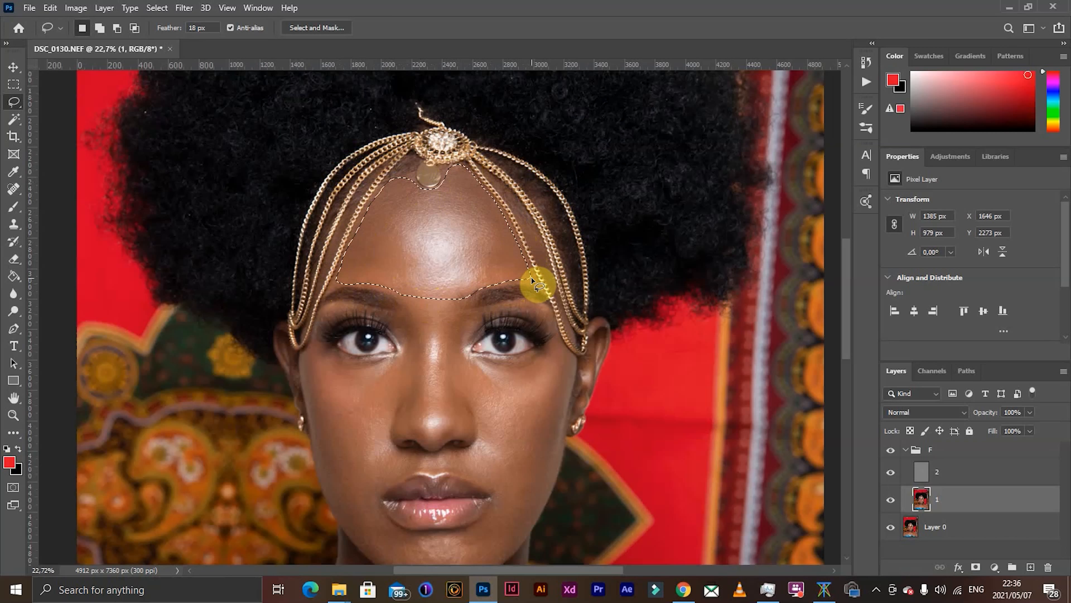
# - Apply a Gaussian Blur with a 45-pixel radius to the selected forehead area of layer 1
pyautogui.click(184, 7)
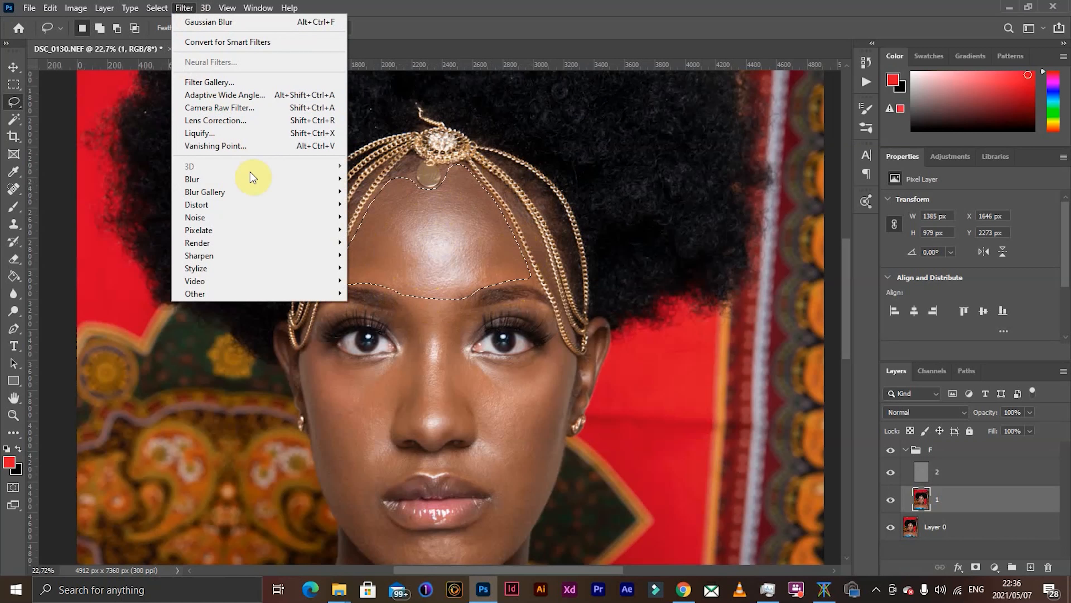
pyautogui.moveTo(259, 177)
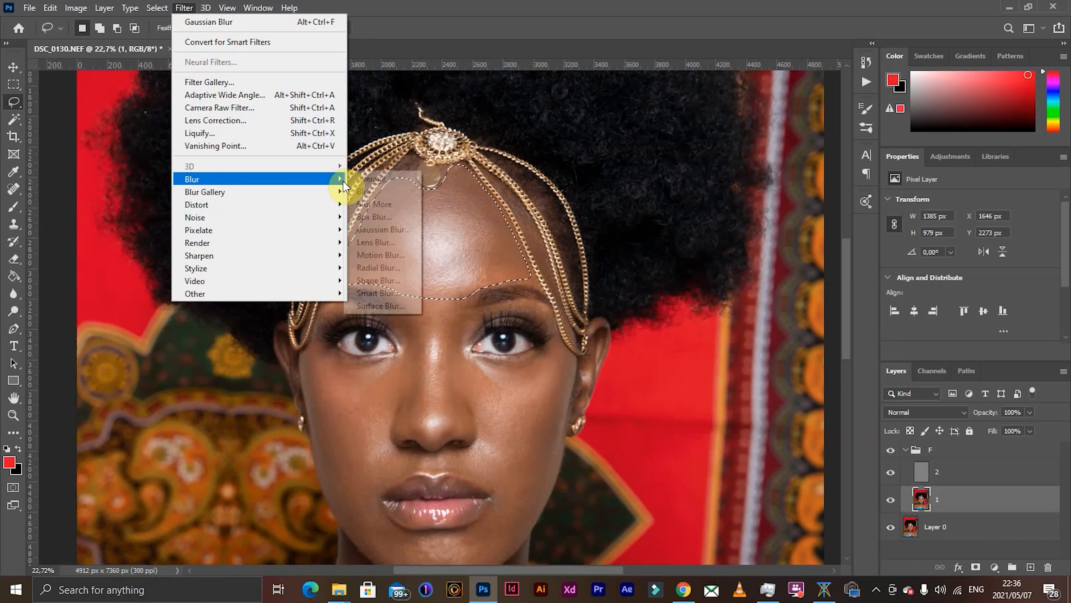
pyautogui.click(381, 231)
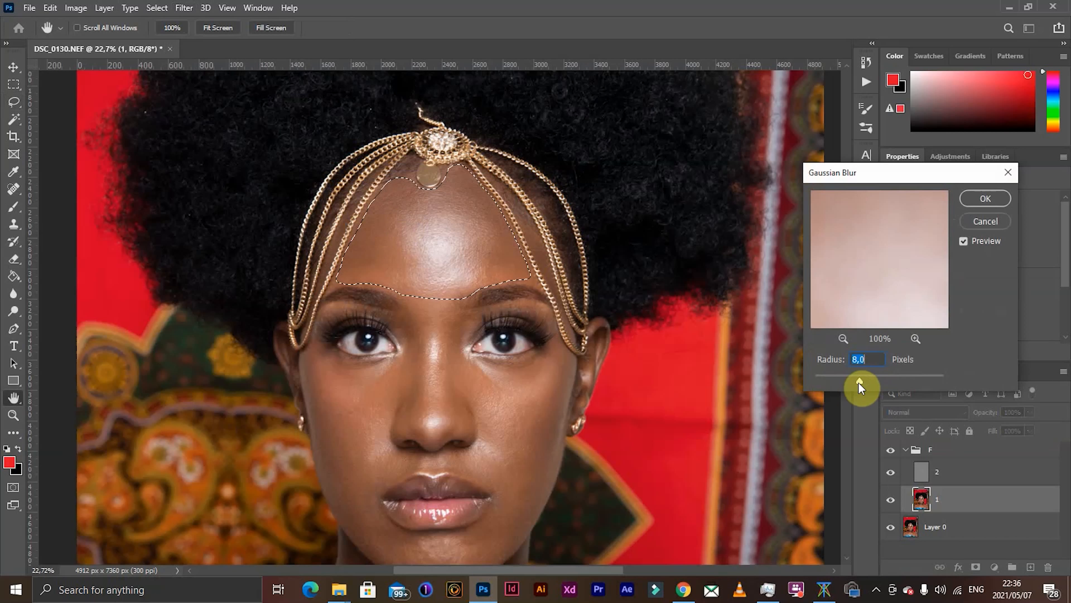
pyautogui.moveTo(859, 384); pyautogui.dragTo(883, 387)
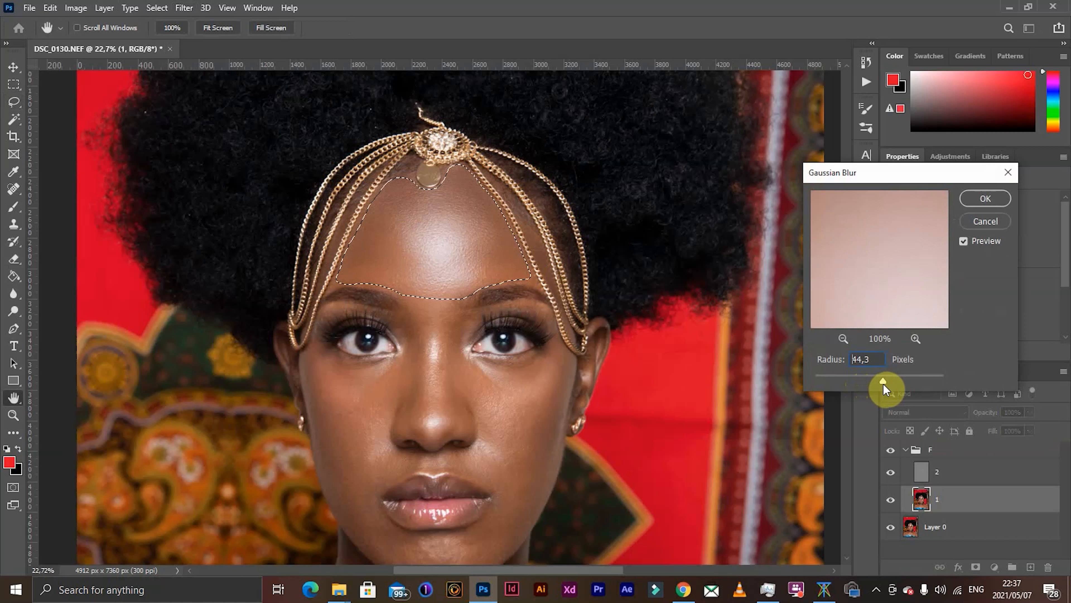
pyautogui.moveTo(885, 389); pyautogui.dragTo(885, 389)
pyautogui.moveTo(884, 385); pyautogui.dragTo(884, 385)
pyautogui.doubleClick(870, 358)
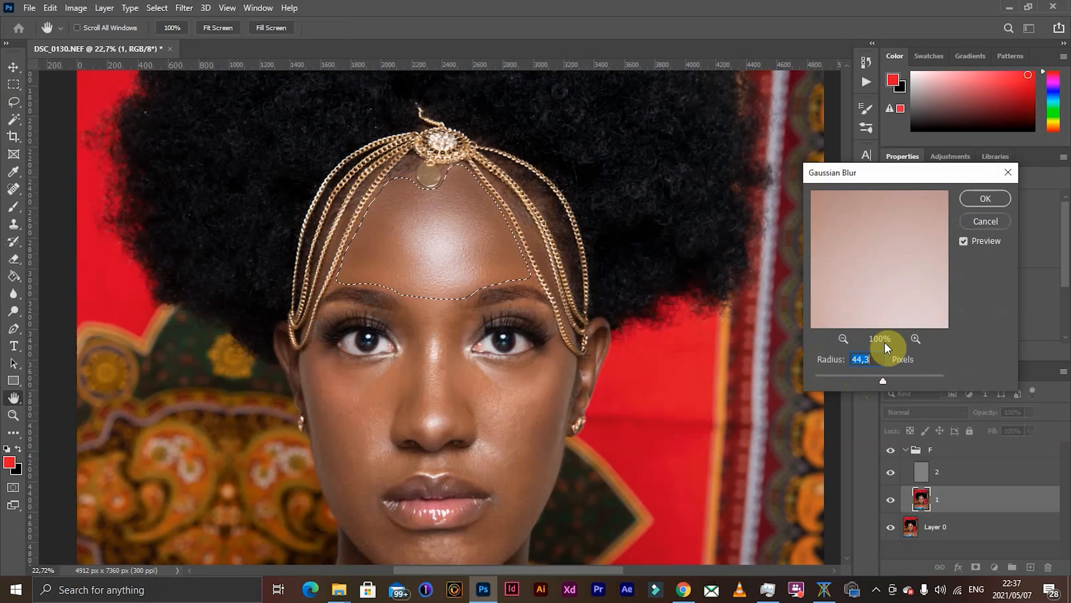
pyautogui.write('45')
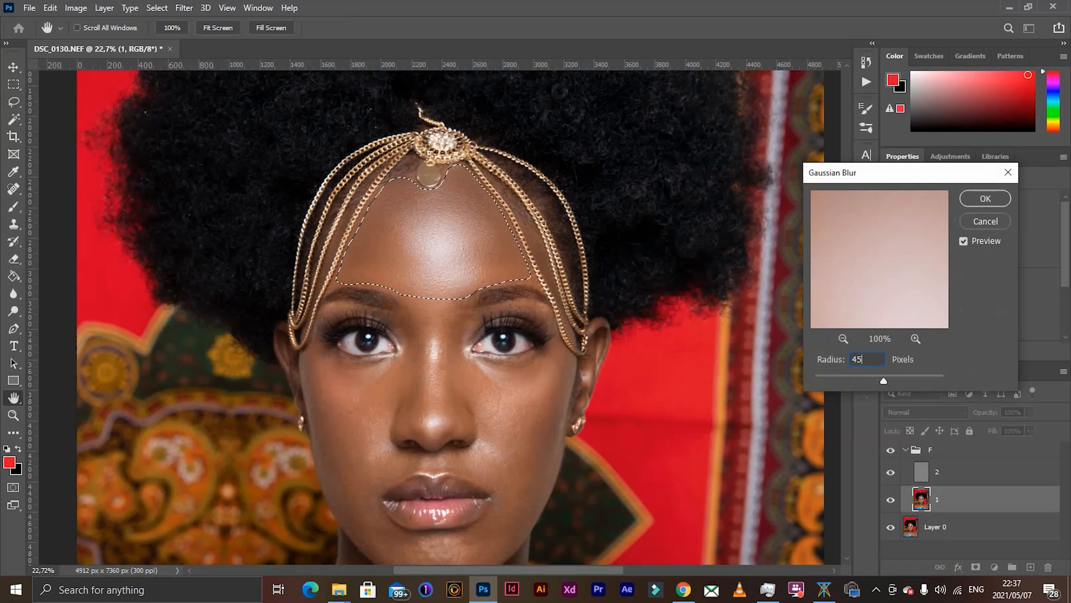
pyautogui.click(985, 199)
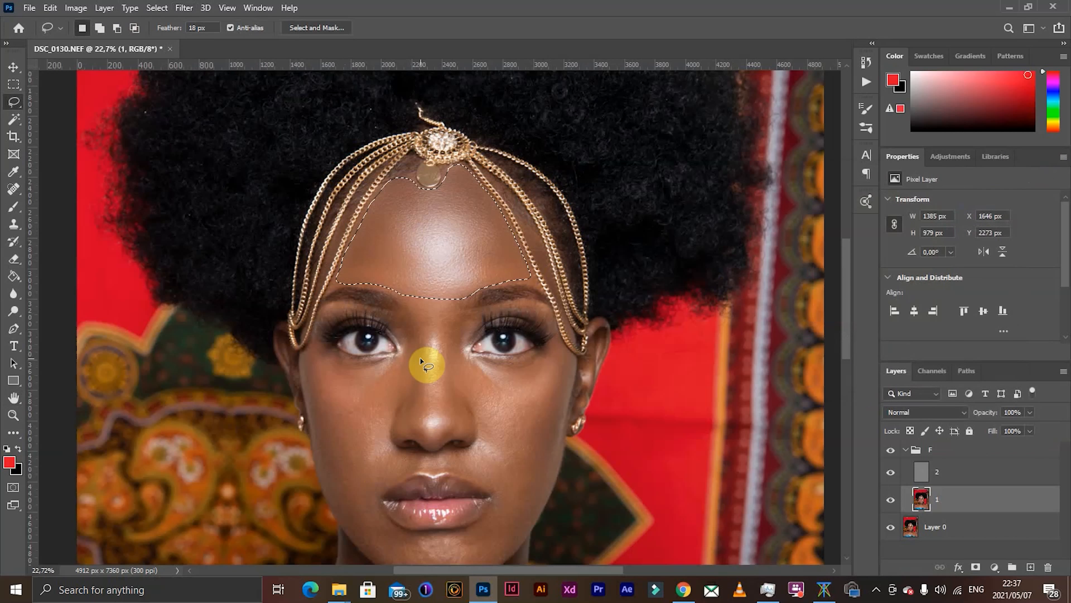
# - Lasso the cheek and side of the nose below the eye on the portrait's right half and apply a 45-pixel Gaussian Blur
pyautogui.moveTo(460, 343)
pyautogui.mouseDown()
pyautogui.moveTo(490, 367)
pyautogui.moveTo(551, 357)
pyautogui.moveTo(562, 366)
pyautogui.moveTo(563, 412)
pyautogui.mouseUp()
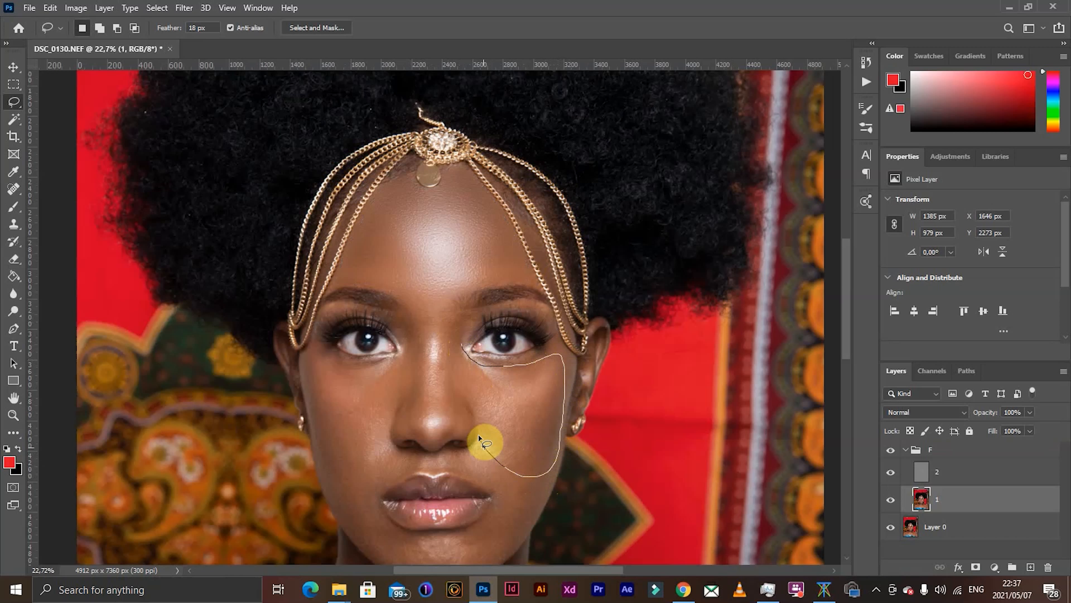
pyautogui.moveTo(479, 434); pyautogui.dragTo(452, 378)
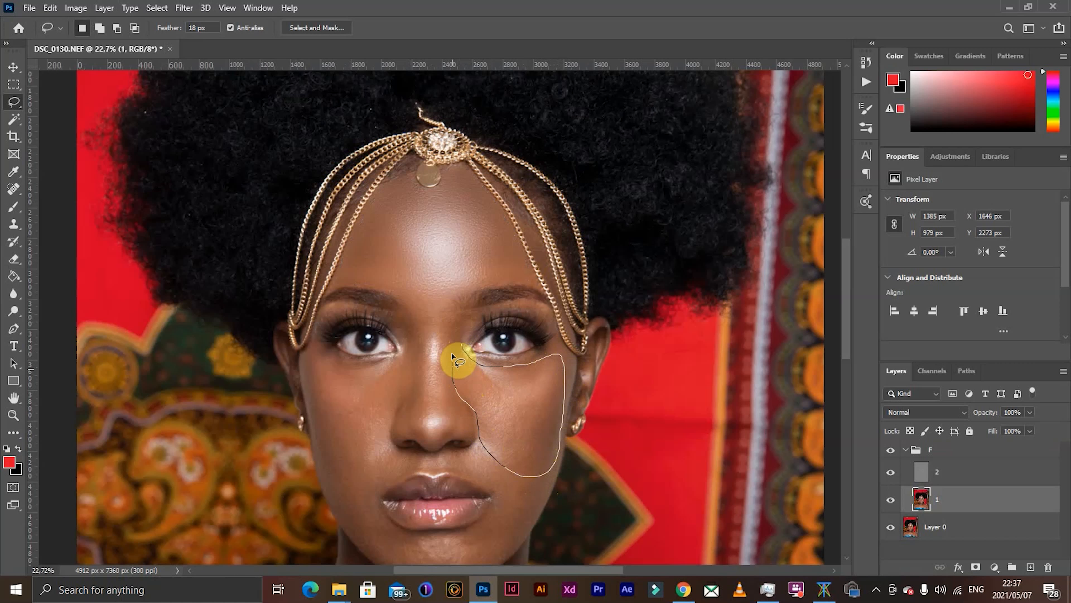
pyautogui.moveTo(468, 328); pyautogui.dragTo(469, 357)
pyautogui.click(184, 8)
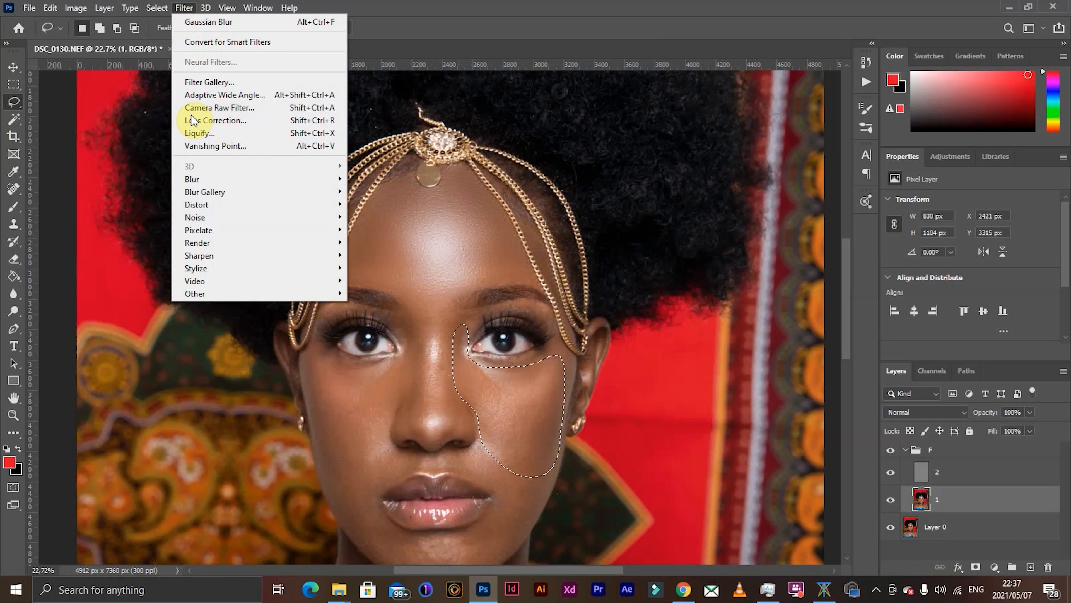
pyautogui.moveTo(248, 182)
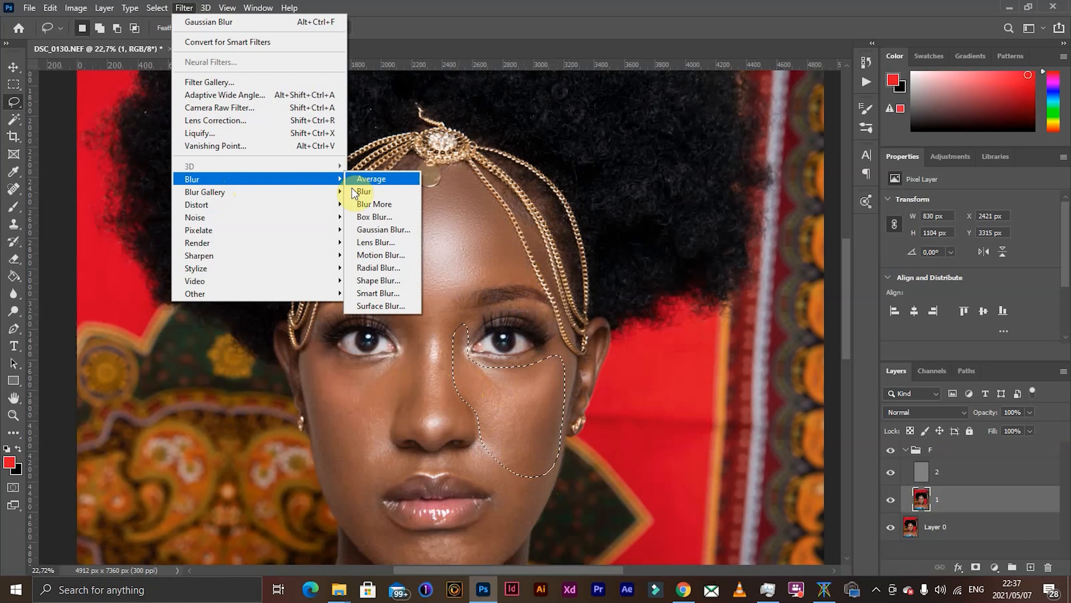
pyautogui.click(375, 229)
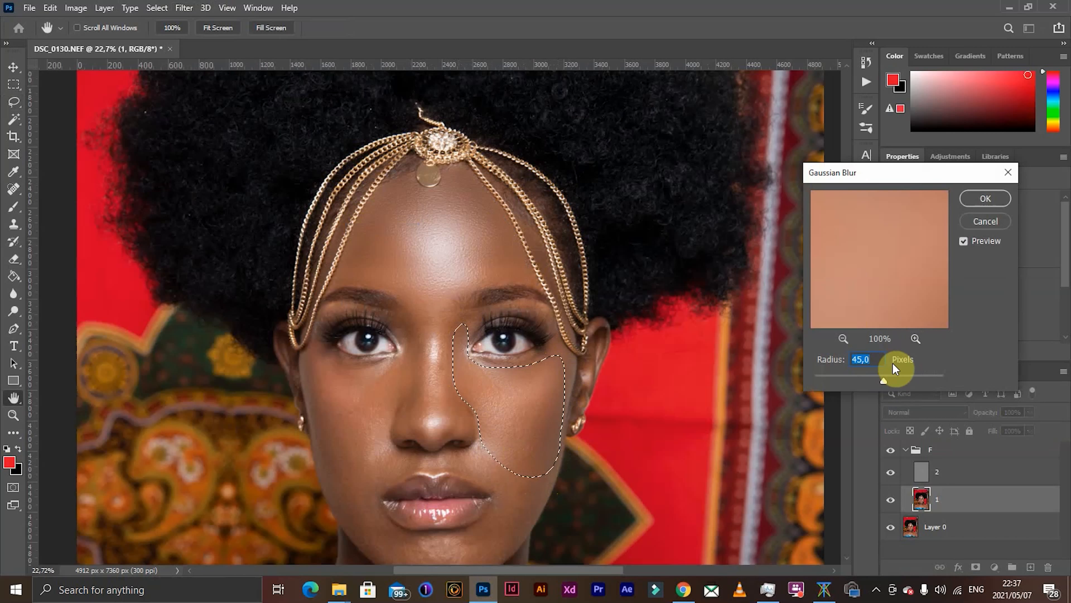
pyautogui.click(975, 202)
pyautogui.press('l')
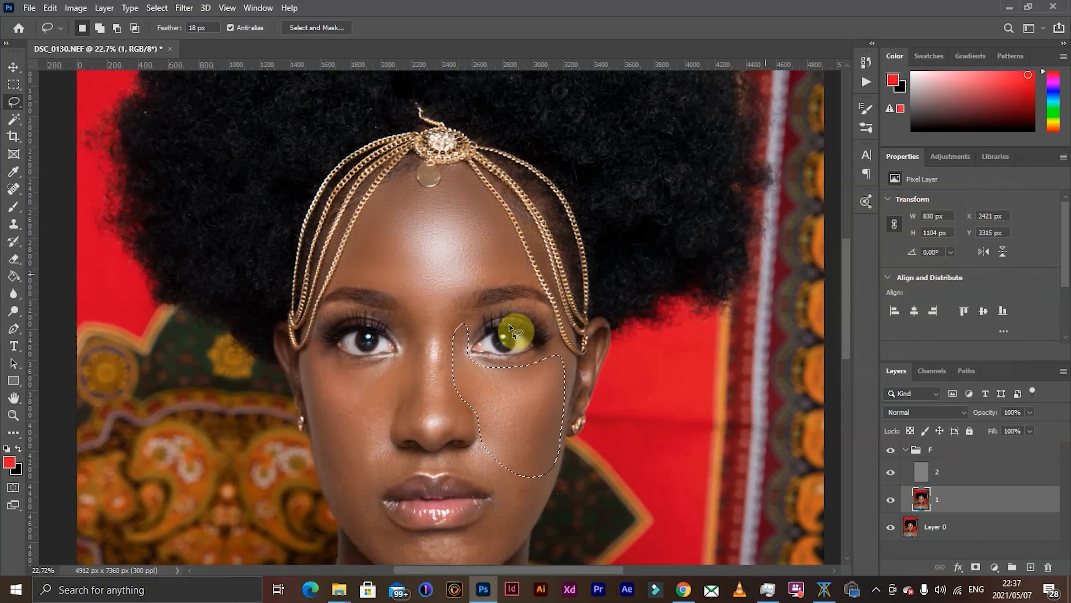
# - Lasso the cheek and side of the nose below the eye on the portrait's left half and apply the Gaussian Blur
pyautogui.moveTo(407, 328)
pyautogui.mouseDown()
pyautogui.moveTo(419, 391)
pyautogui.moveTo(377, 444)
pyautogui.moveTo(325, 462)
pyautogui.mouseUp()
pyautogui.moveTo(310, 406)
pyautogui.mouseDown()
pyautogui.moveTo(307, 349)
pyautogui.moveTo(378, 366)
pyautogui.moveTo(398, 345)
pyautogui.moveTo(398, 315)
pyautogui.moveTo(419, 354)
pyautogui.mouseUp()
pyautogui.click(183, 7)
pyautogui.moveTo(253, 179)
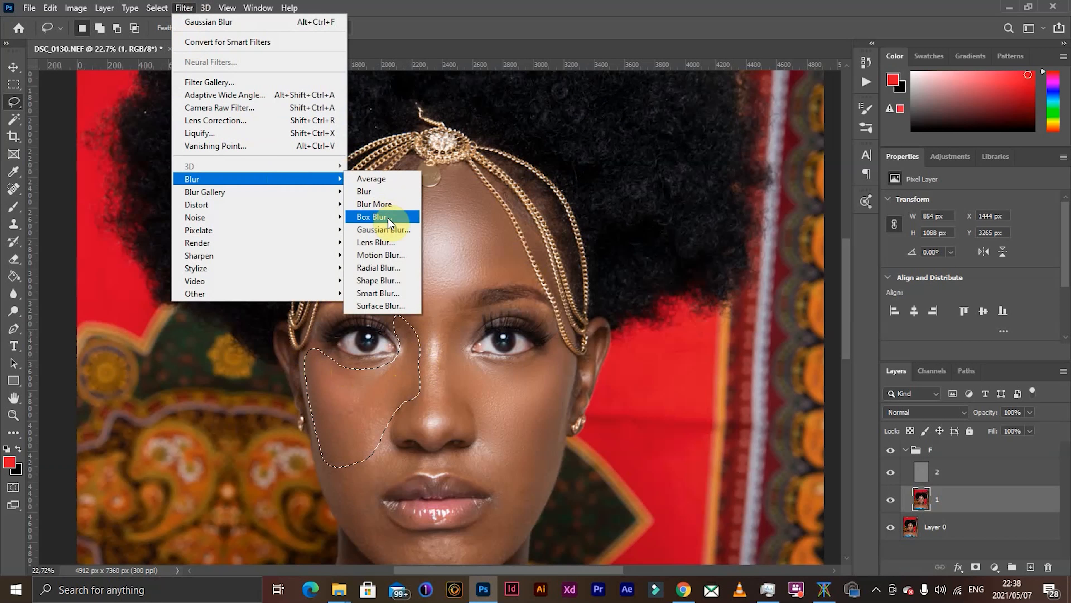
pyautogui.click(388, 218)
pyautogui.click(979, 205)
# - Lasso the lower cheek beside the nose and mouth on the portrait's left half and repeat the Gaussian Blur
pyautogui.scroll(-3, 402, 383)
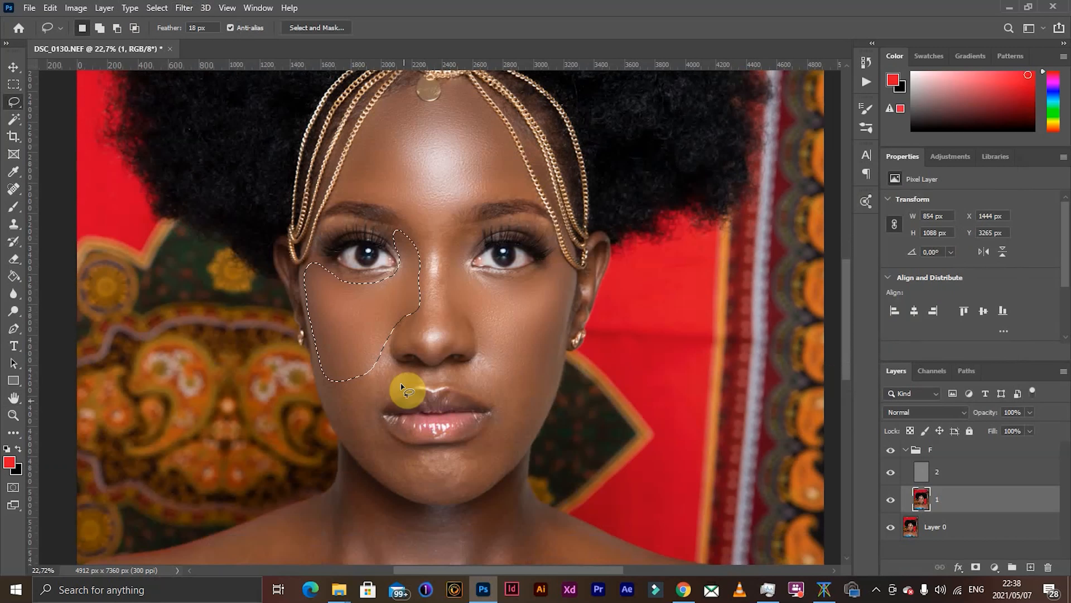
pyautogui.moveTo(401, 384); pyautogui.dragTo(397, 365)
pyautogui.moveTo(328, 385); pyautogui.dragTo(344, 436)
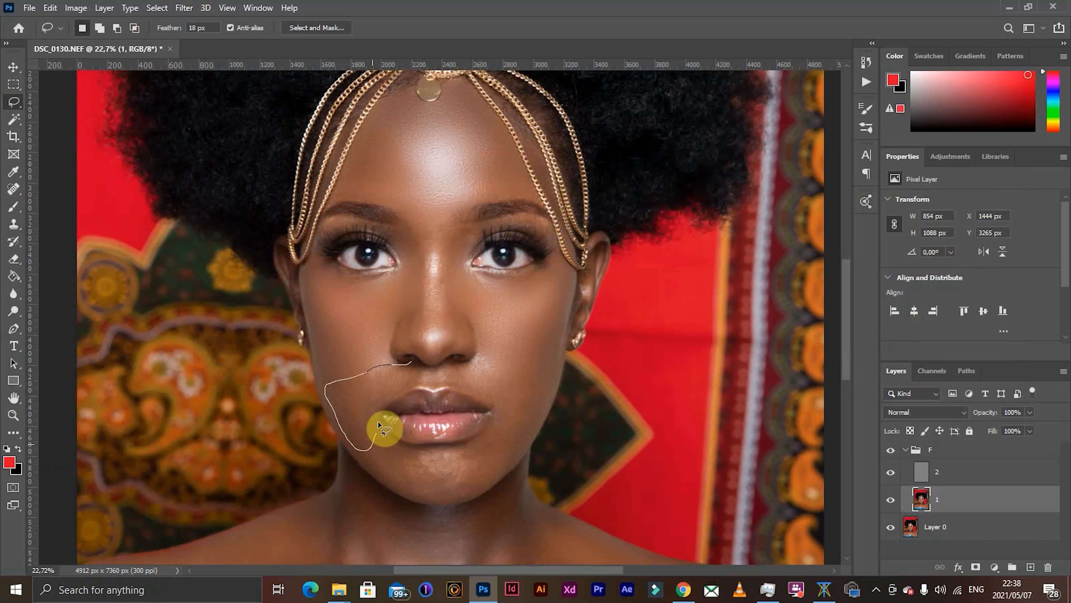
# - Lasso the lower cheek beside the nose and mouth on the portrait's right half, repeat the Gaussian Blur and deselect
pyautogui.moveTo(409, 394)
pyautogui.mouseDown()
pyautogui.moveTo(411, 360)
pyautogui.moveTo(540, 370)
pyautogui.mouseUp()
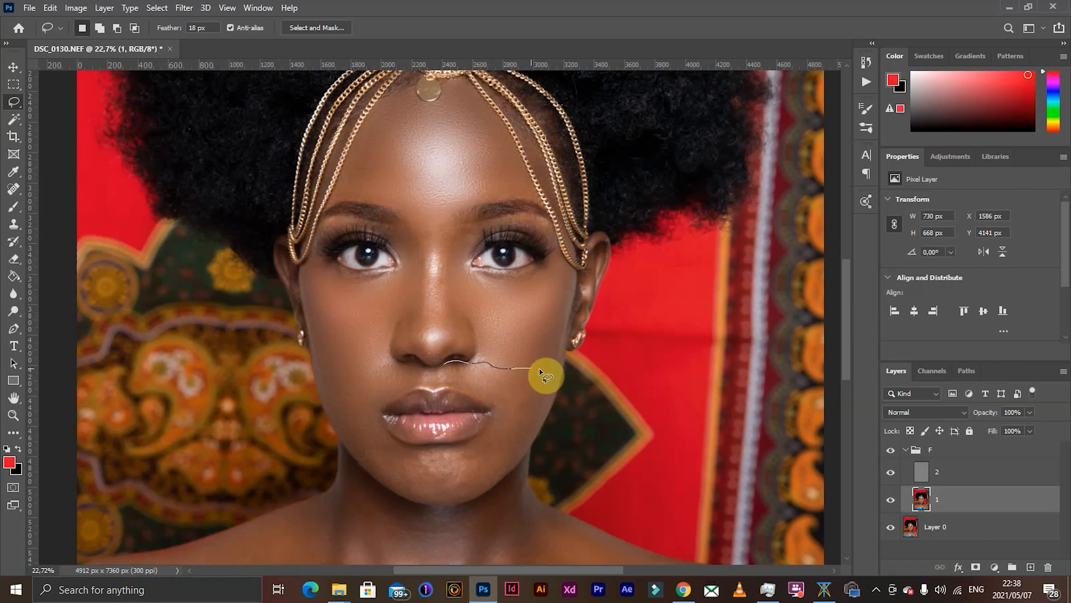
pyautogui.moveTo(545, 408); pyautogui.dragTo(522, 451)
pyautogui.moveTo(493, 408)
pyautogui.mouseDown()
pyautogui.moveTo(461, 386)
pyautogui.moveTo(463, 368)
pyautogui.mouseUp()
pyautogui.hotkey('ctrl', 'alt', 'f')
pyautogui.hotkey('ctrl', 'd')
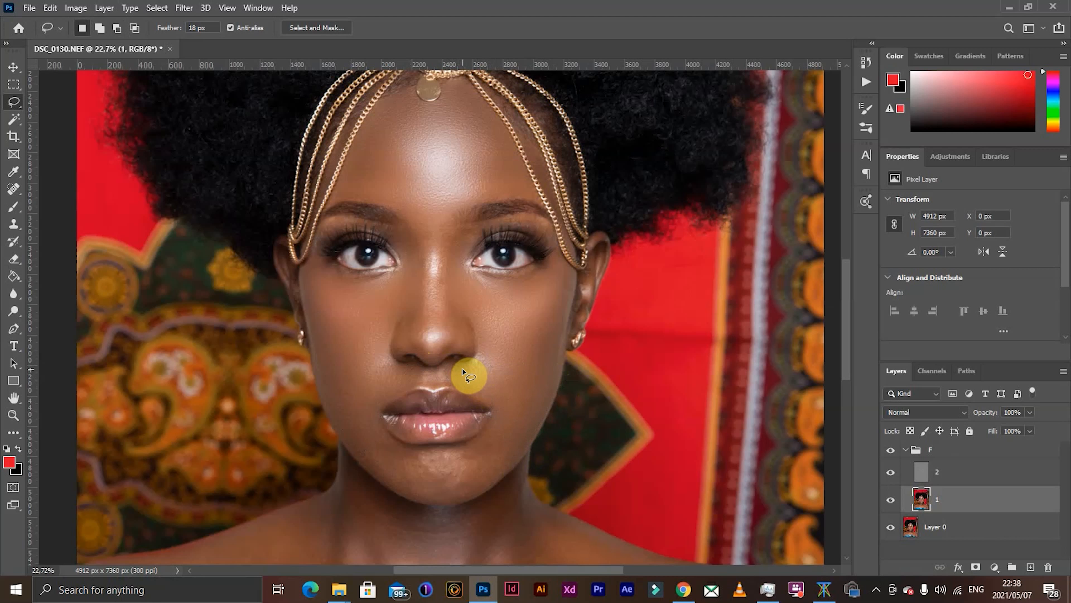
# - Lasso the jaw skin below each mouth corner and repeat the Gaussian Blur on both sides
pyautogui.scroll(-2, 379, 389)
pyautogui.moveTo(404, 450)
pyautogui.mouseDown()
pyautogui.moveTo(349, 398)
pyautogui.moveTo(382, 385)
pyautogui.mouseUp()
pyautogui.hotkey('ctrl', 'alt', 'f')
pyautogui.hotkey('ctrl', 'd')
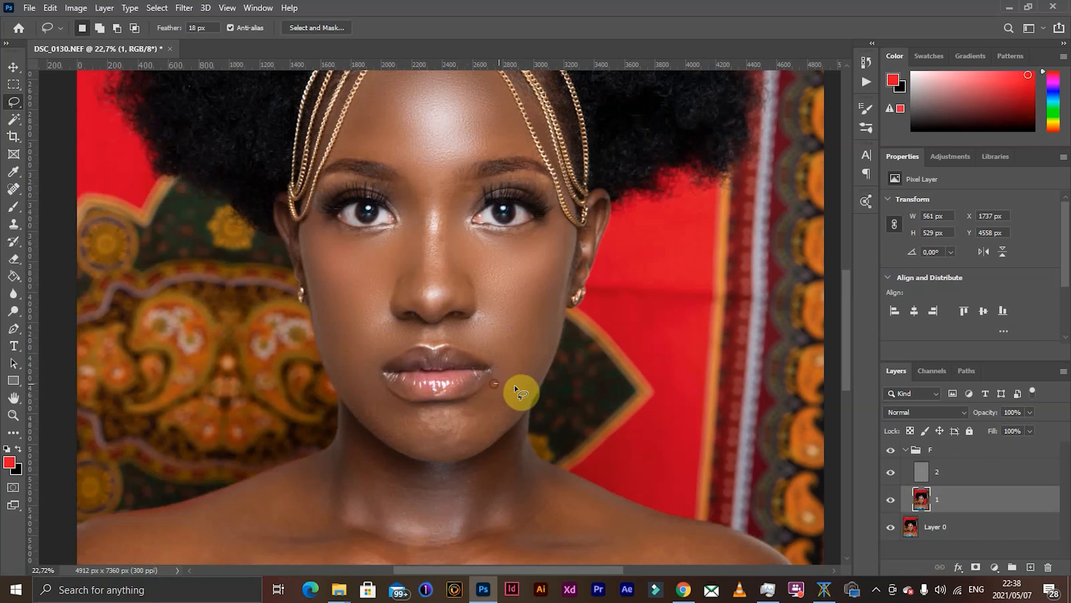
pyautogui.moveTo(478, 395); pyautogui.dragTo(498, 382)
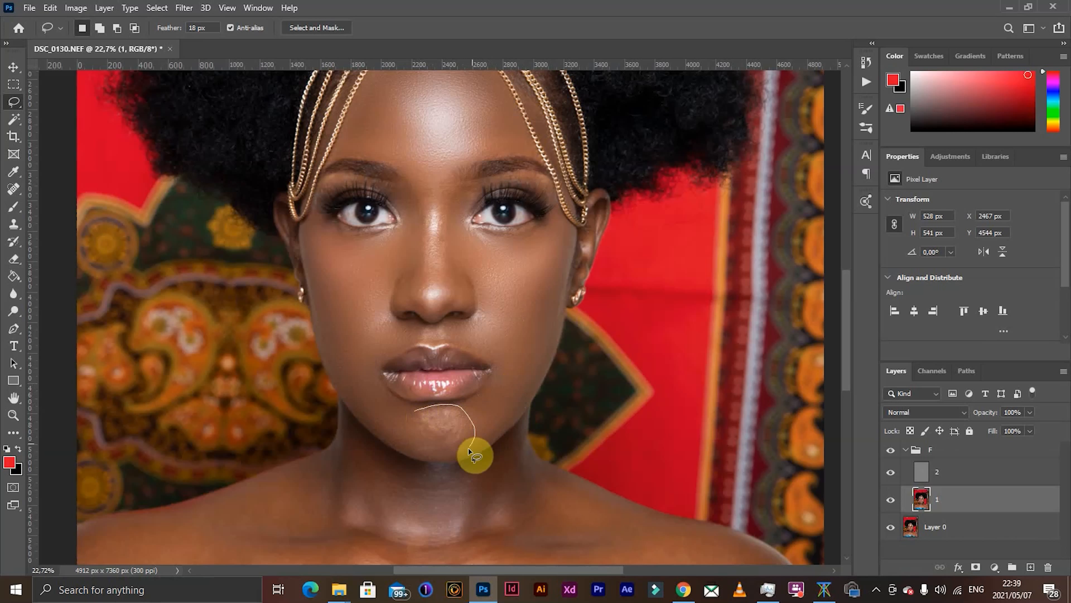
# - Lasso the chin below the lower lip and apply a Gaussian Blur with a radius lower than 45 pixels
pyautogui.moveTo(469, 448)
pyautogui.mouseDown()
pyautogui.moveTo(415, 453)
pyautogui.moveTo(415, 410)
pyautogui.mouseUp()
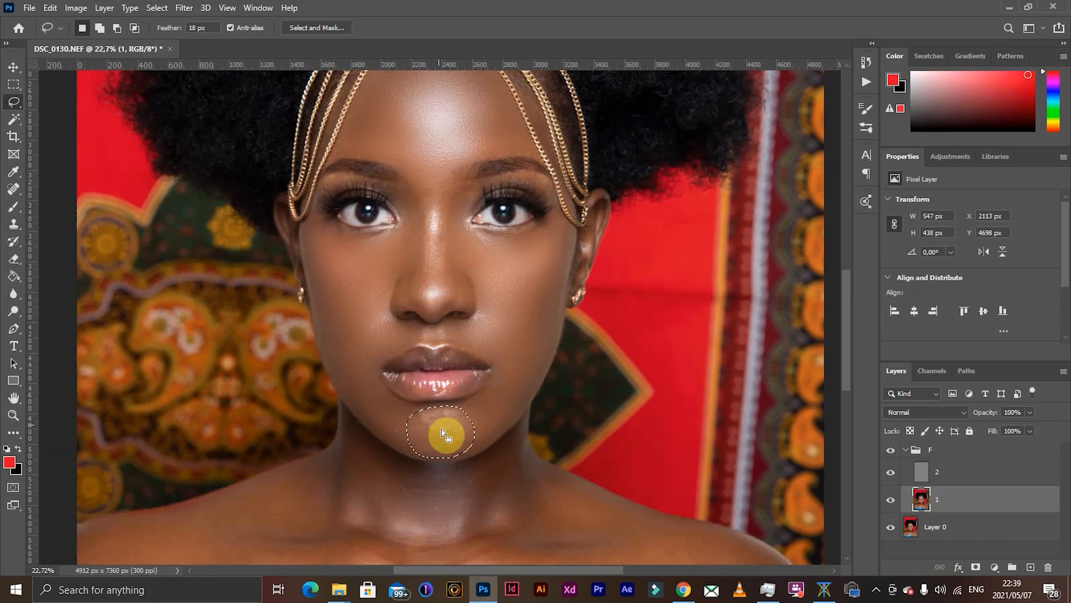
pyautogui.click(184, 7)
pyautogui.moveTo(323, 180)
pyautogui.click(381, 248)
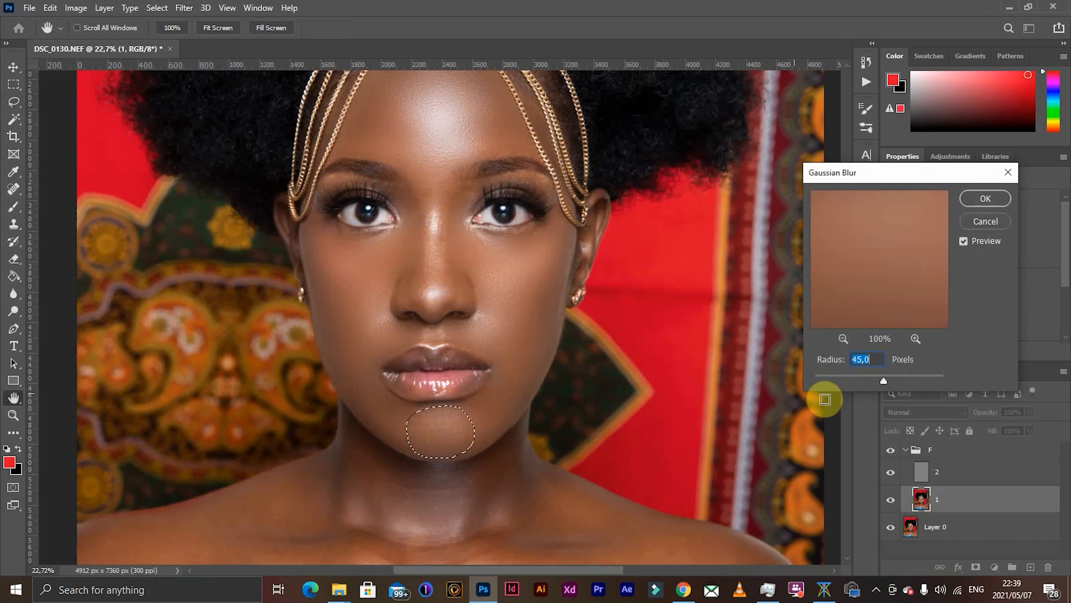
pyautogui.moveTo(884, 382); pyautogui.dragTo(875, 385)
pyautogui.click(984, 199)
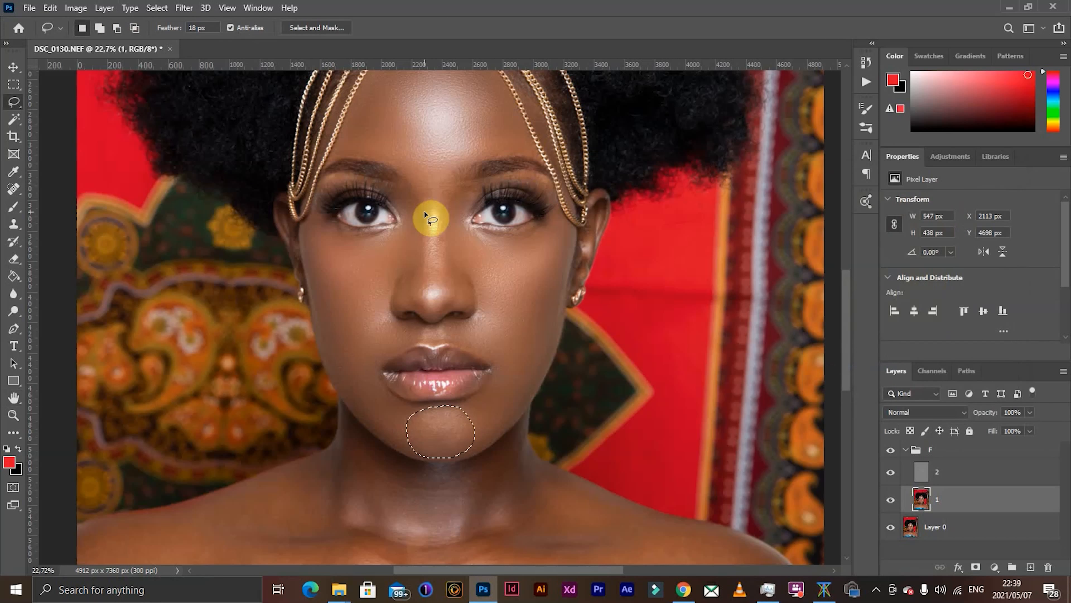
# - Lasso the nose from between the eyebrows down to the tip, repeat the Gaussian Blur and deselect
pyautogui.moveTo(414, 187)
pyautogui.mouseDown()
pyautogui.moveTo(424, 212)
pyautogui.moveTo(413, 293)
pyautogui.moveTo(449, 310)
pyautogui.moveTo(451, 187)
pyautogui.moveTo(415, 189)
pyautogui.mouseUp()
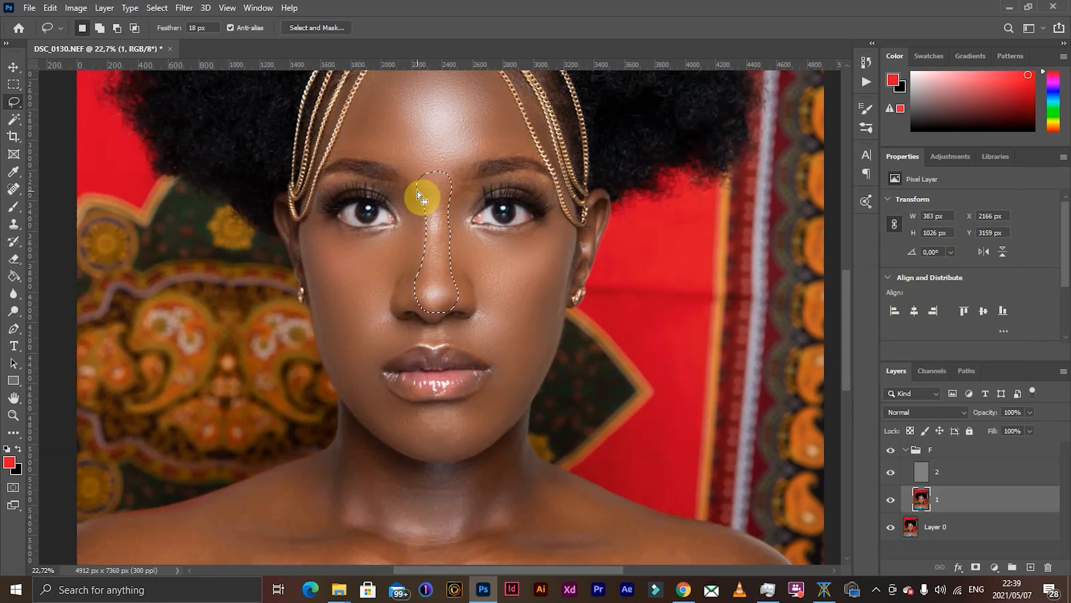
pyautogui.hotkey('ctrl', 'alt', 'f')
pyautogui.hotkey('ctrl', 'd')
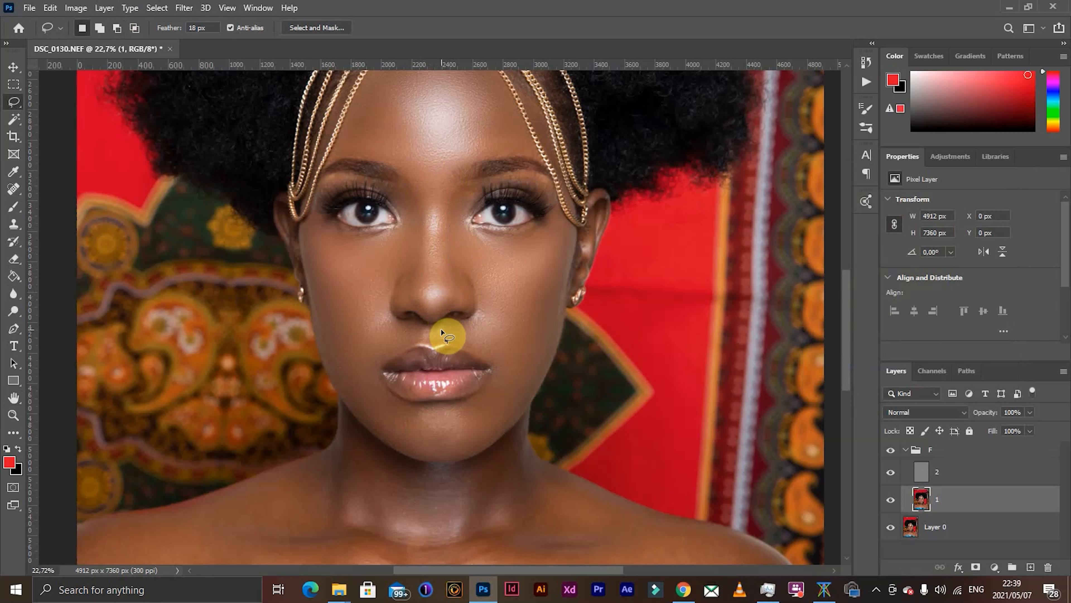
# - Collapse group F and toggle its visibility to compare the portrait before and after the retouch
pyautogui.click(904, 451)
pyautogui.click(891, 455)
pyautogui.click(892, 455)
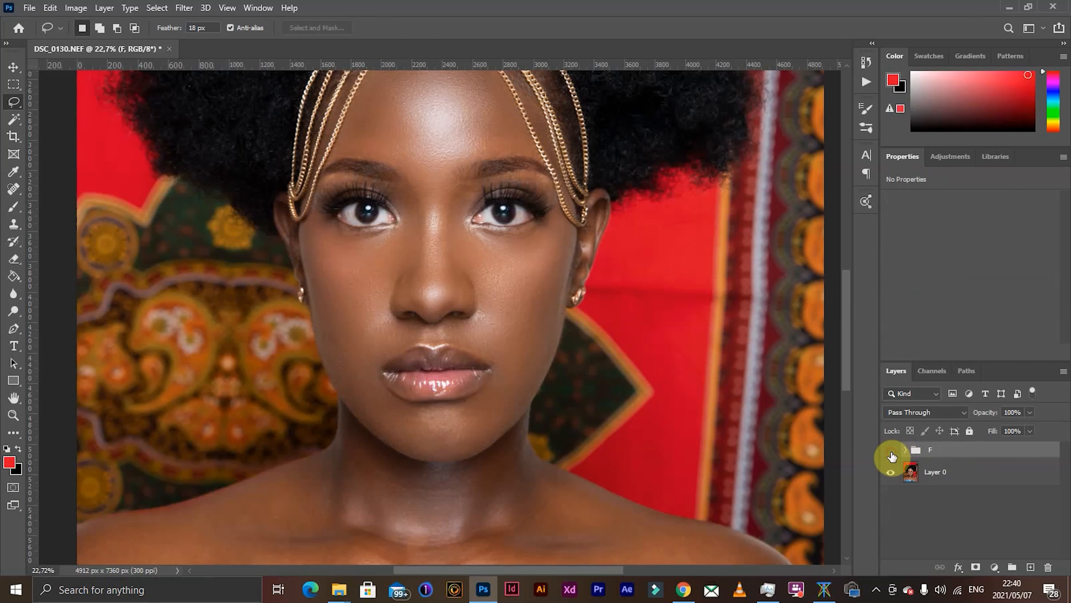
pyautogui.click(892, 455)
pyautogui.click(892, 455)
pyautogui.click(892, 455)
# - Lasso the chest skin from shoulder to shoulder above the blue dress and select layer 1 in group F
pyautogui.scroll(-5, 455, 336)
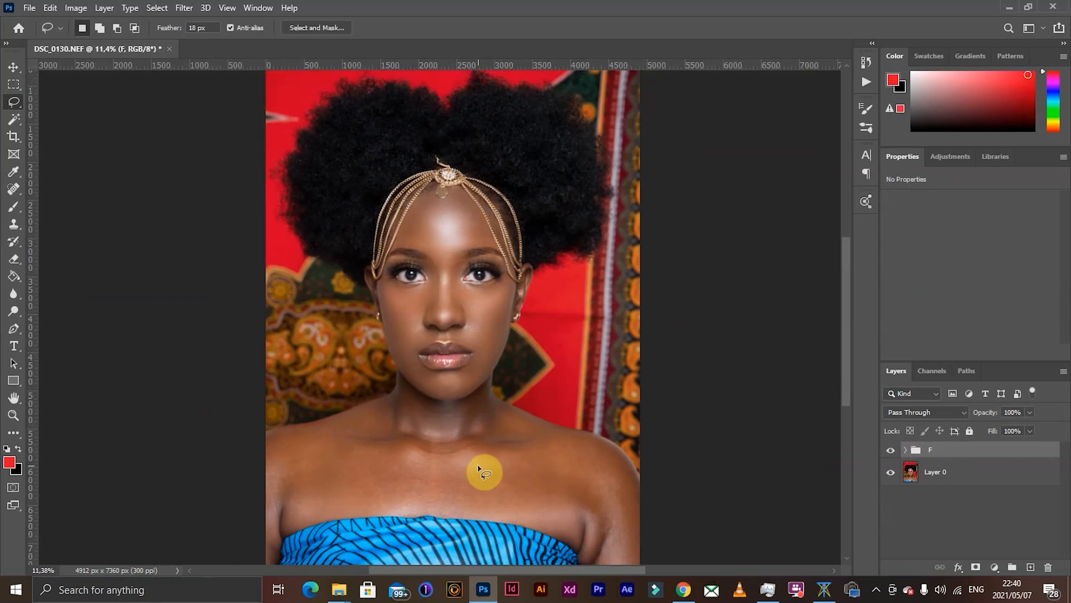
pyautogui.scroll(4, 443, 470)
pyautogui.scroll(-2, 442, 470)
pyautogui.moveTo(384, 363)
pyautogui.mouseDown()
pyautogui.moveTo(435, 383)
pyautogui.moveTo(484, 373)
pyautogui.mouseUp()
pyautogui.moveTo(562, 367)
pyautogui.mouseDown()
pyautogui.moveTo(701, 363)
pyautogui.moveTo(700, 425)
pyautogui.moveTo(671, 431)
pyautogui.moveTo(612, 496)
pyautogui.moveTo(469, 475)
pyautogui.moveTo(198, 471)
pyautogui.moveTo(182, 427)
pyautogui.moveTo(250, 369)
pyautogui.moveTo(393, 366)
pyautogui.mouseUp()
pyautogui.click(906, 449)
pyautogui.click(954, 501)
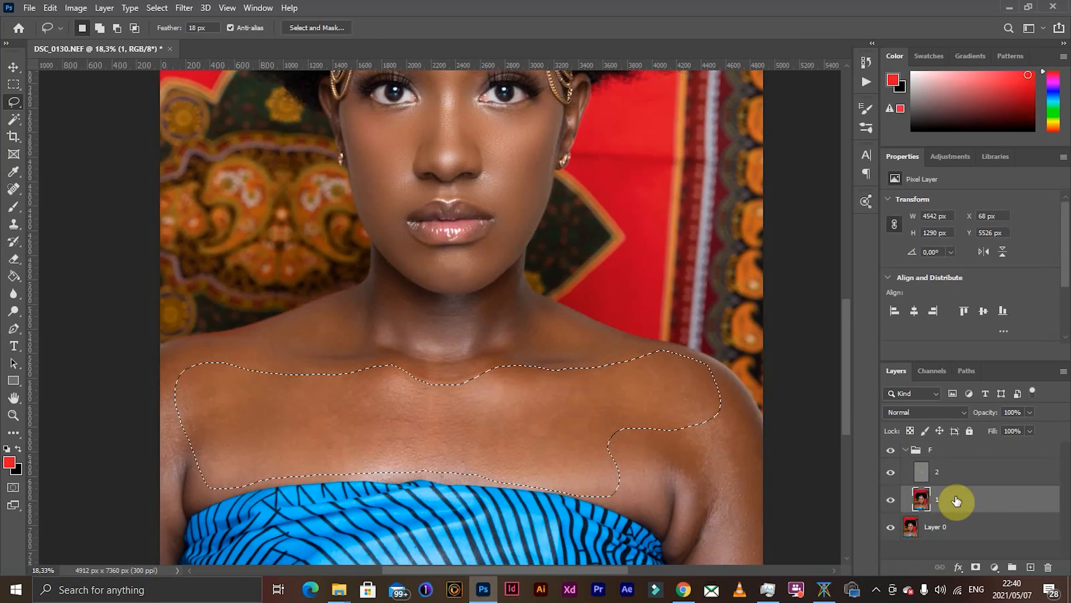
# - Apply a Gaussian Blur with a 25-pixel radius to the selected chest area of layer 1
pyautogui.click(184, 7)
pyautogui.moveTo(320, 179)
pyautogui.click(392, 230)
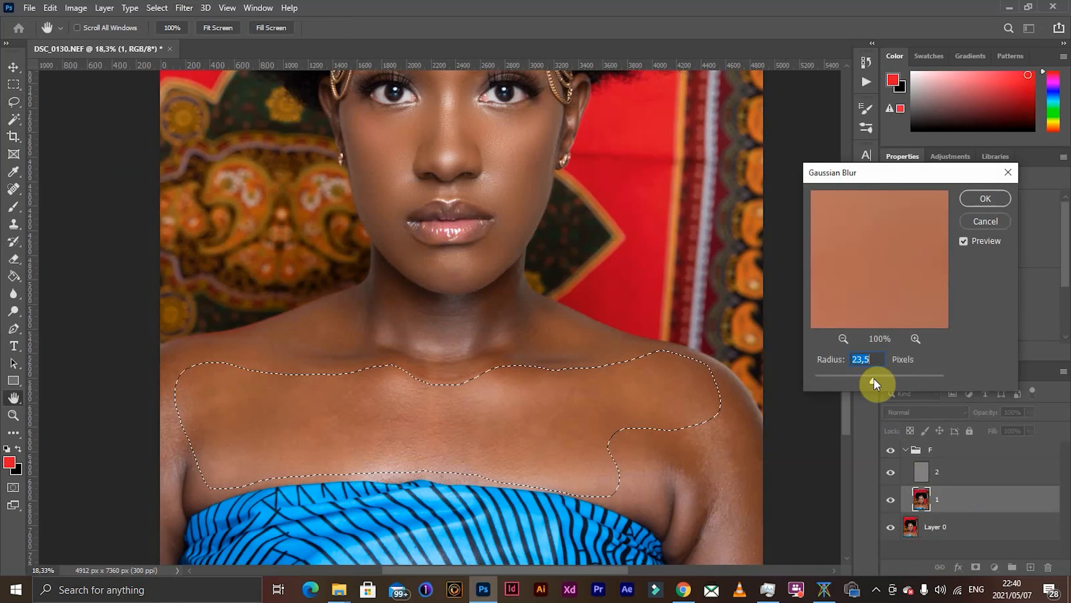
pyautogui.moveTo(874, 383); pyautogui.dragTo(874, 381)
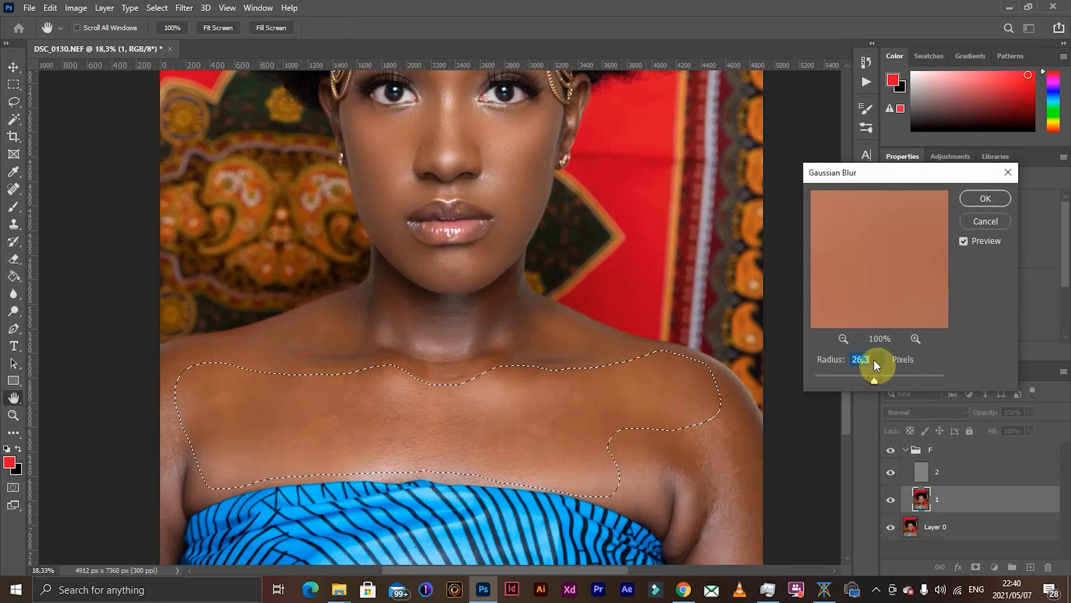
pyautogui.write('25')
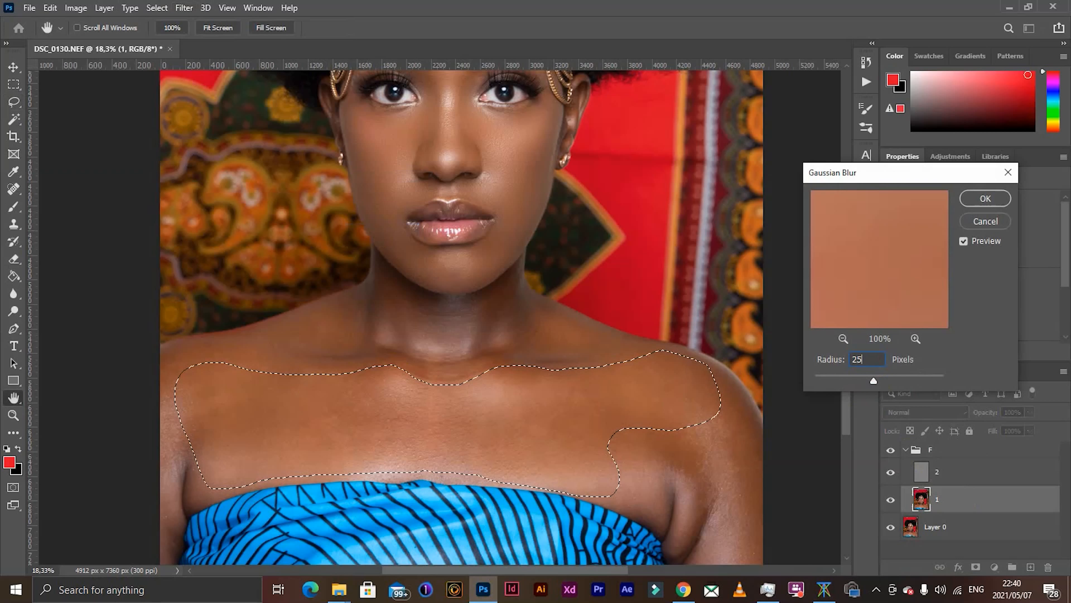
pyautogui.press('Return')
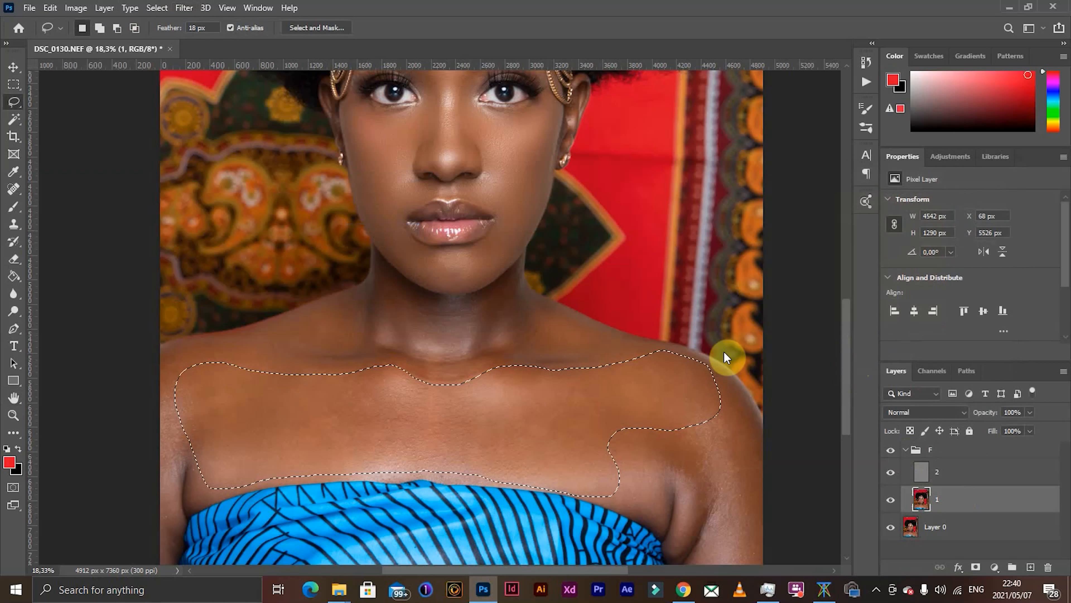
# - Lasso the shoulder and upper arm on the portrait's right half, repeat the Gaussian Blur and deselect
pyautogui.scroll(-3, 513, 377)
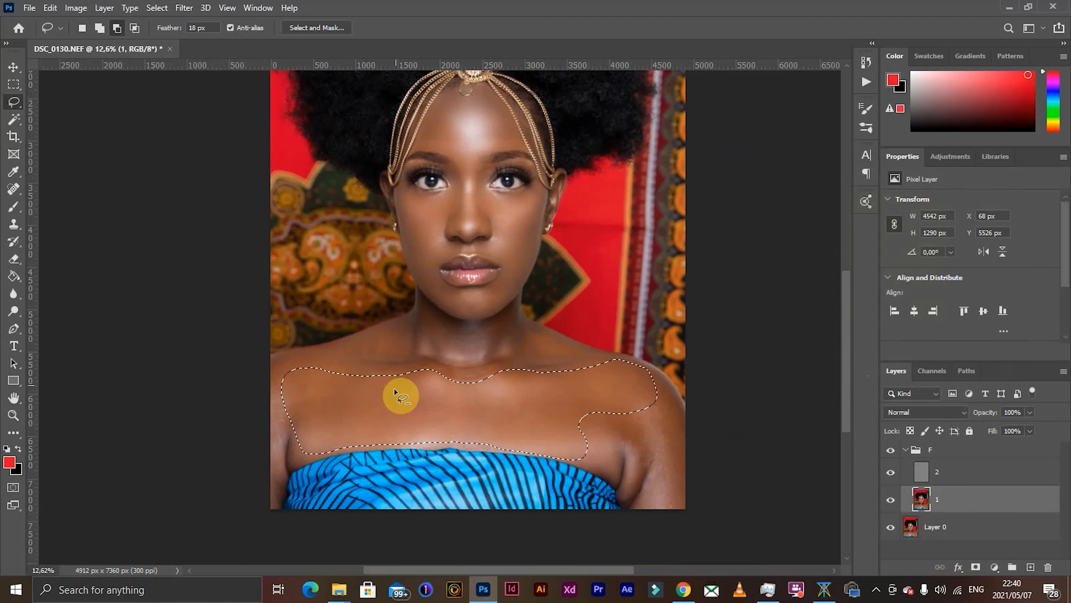
pyautogui.click(665, 393)
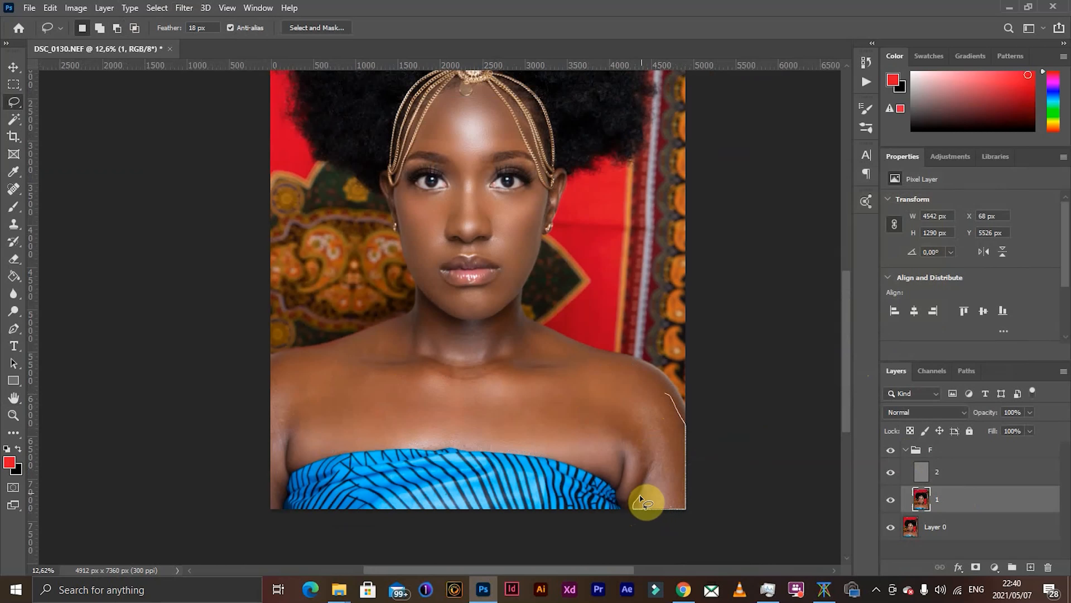
pyautogui.moveTo(642, 458)
pyautogui.mouseDown()
pyautogui.moveTo(611, 430)
pyautogui.moveTo(636, 389)
pyautogui.moveTo(655, 381)
pyautogui.mouseUp()
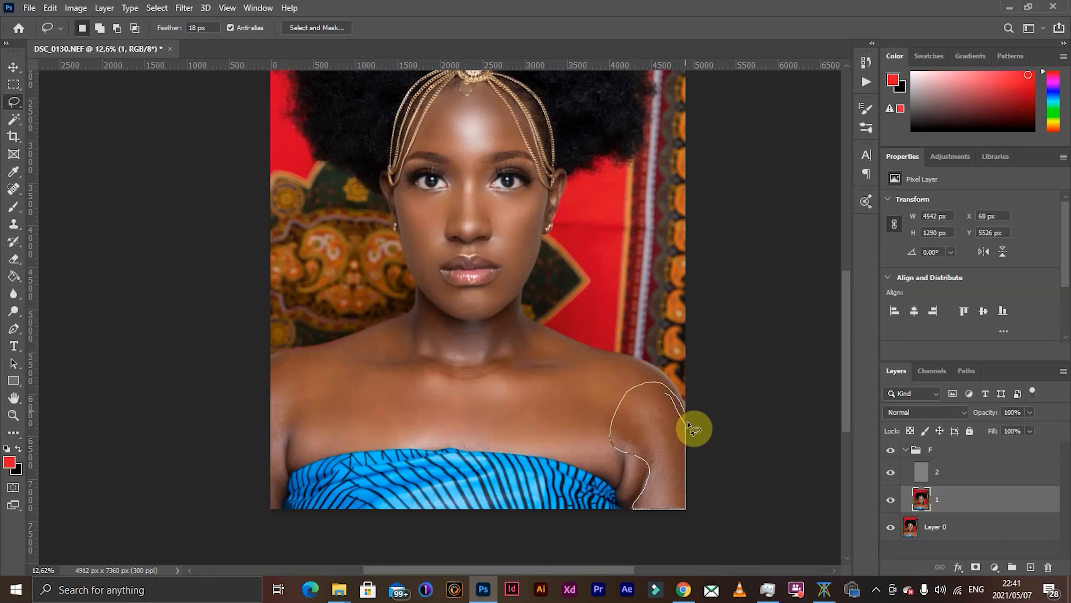
pyautogui.moveTo(687, 424); pyautogui.dragTo(687, 431)
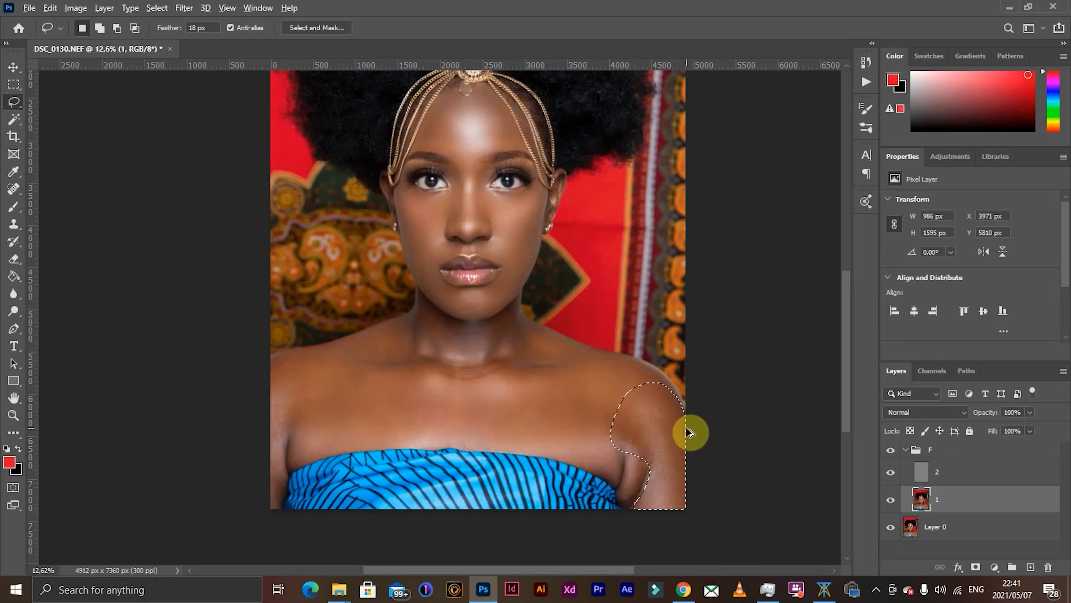
pyautogui.hotkey('ctrl', 'd')
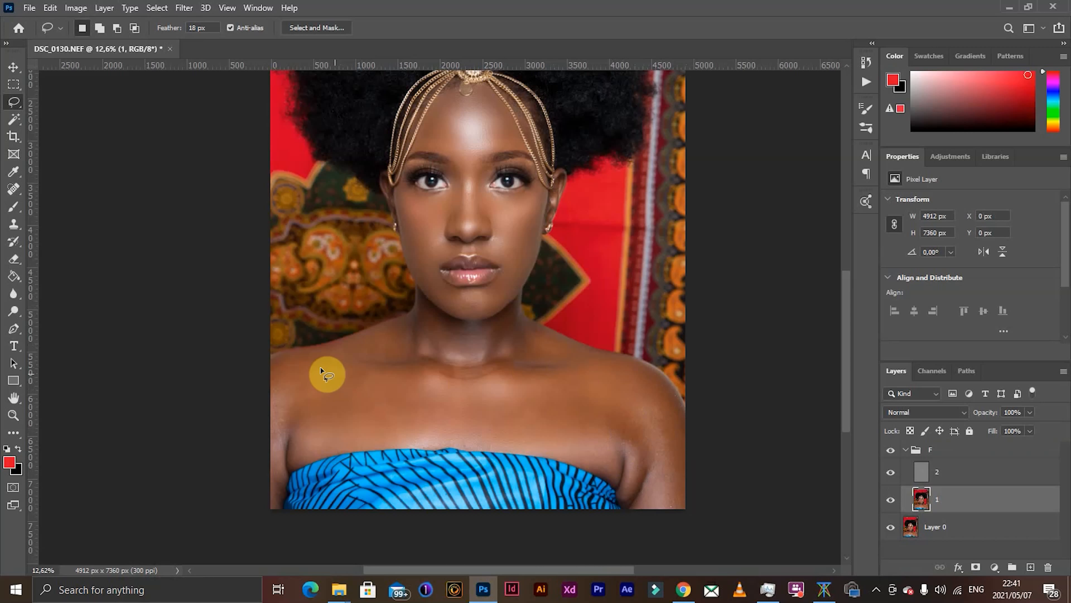
# - Lasso the shoulder slope between neck and collarbone on the portrait's left half, repeat the Gaussian Blur and deselect
pyautogui.scroll(5, 321, 368)
pyautogui.moveTo(477, 288); pyautogui.dragTo(323, 342)
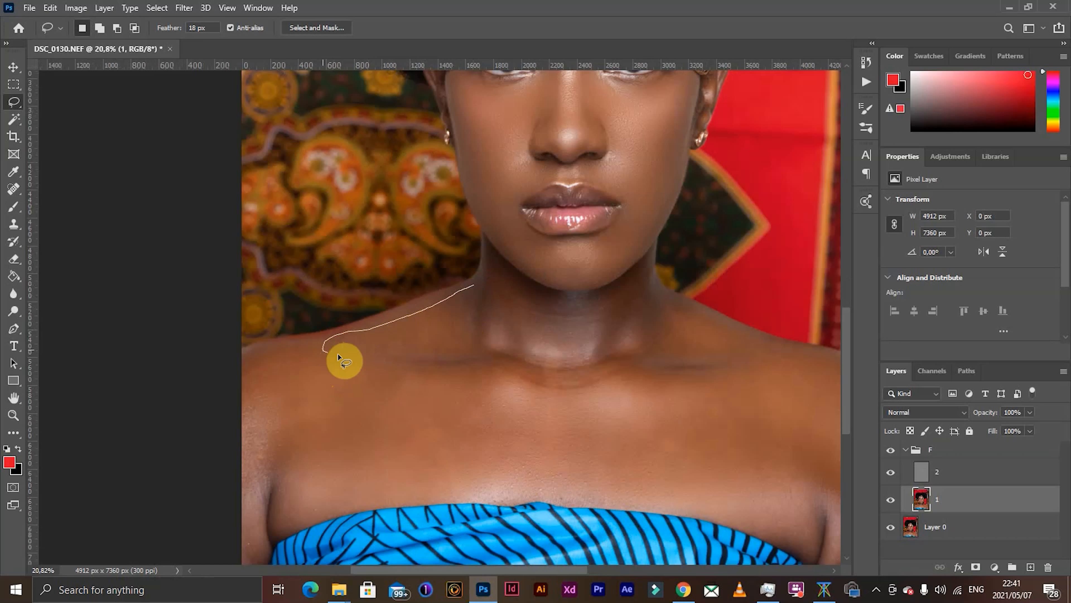
pyautogui.moveTo(392, 365)
pyautogui.mouseDown()
pyautogui.moveTo(439, 370)
pyautogui.moveTo(485, 354)
pyautogui.moveTo(468, 290)
pyautogui.mouseUp()
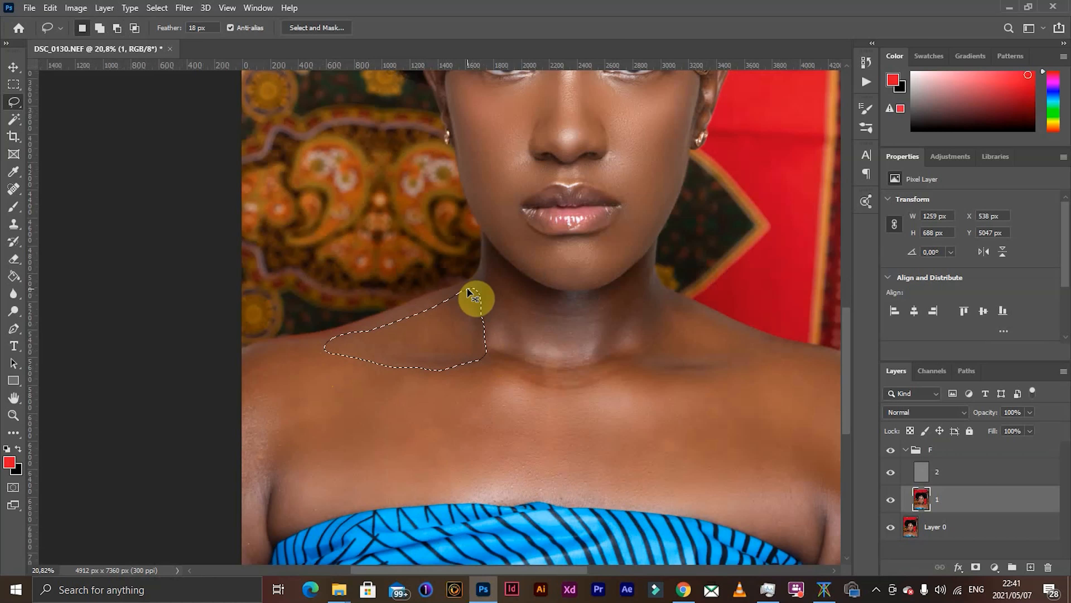
pyautogui.hotkey('ctrl', 'd')
# - Lasso the narrow strip of upper arm at the portrait's left edge, repeat the Gaussian Blur and deselect
pyautogui.scroll(-3, 289, 430)
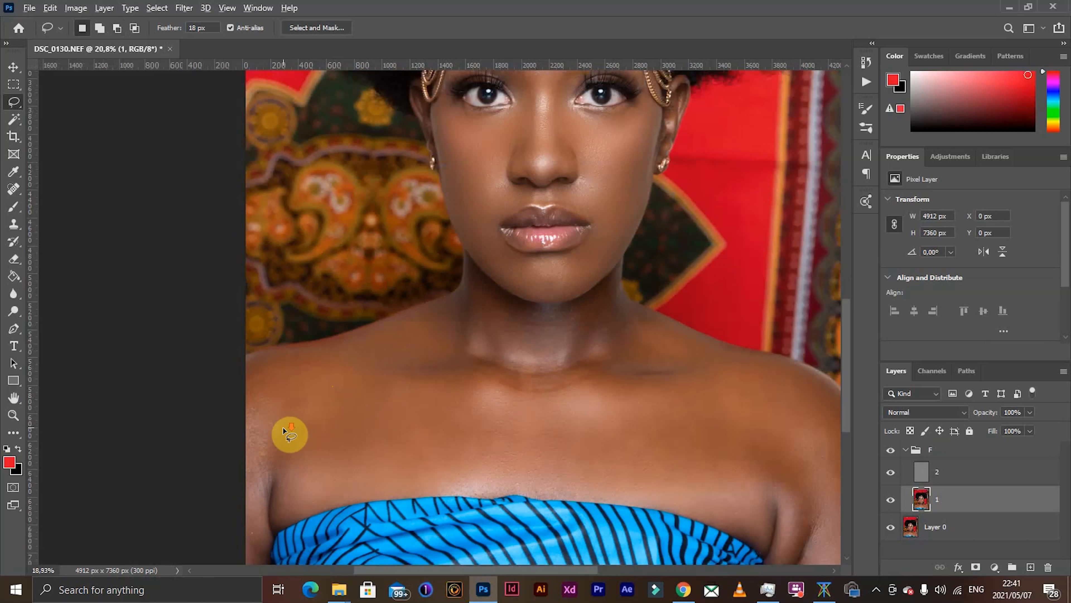
pyautogui.moveTo(258, 390)
pyautogui.mouseDown()
pyautogui.moveTo(268, 386)
pyautogui.moveTo(278, 417)
pyautogui.moveTo(277, 453)
pyautogui.mouseUp()
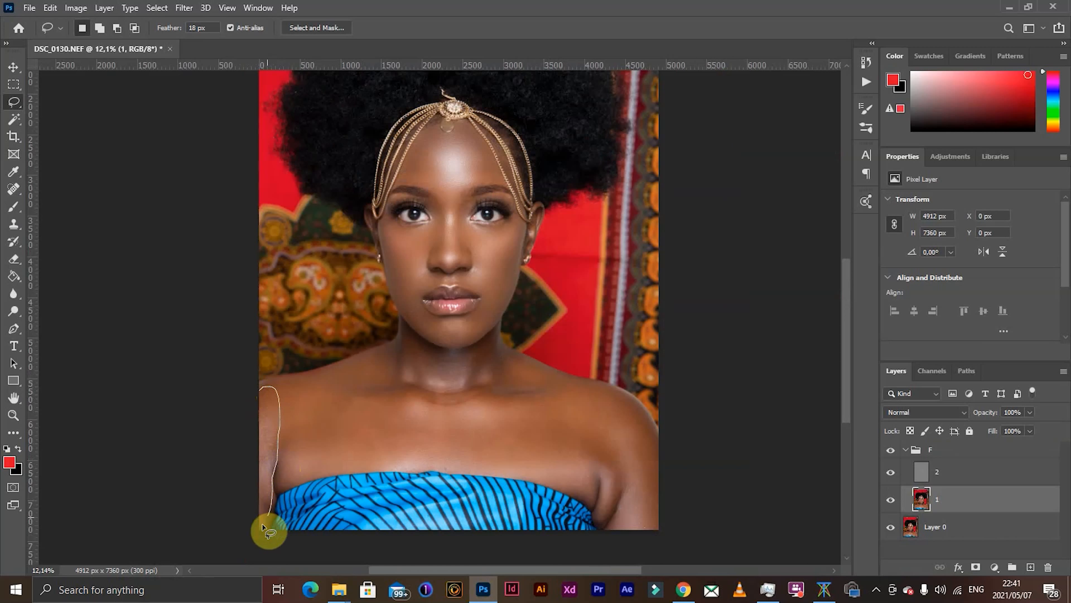
pyautogui.moveTo(252, 535); pyautogui.dragTo(253, 533)
pyautogui.press('alt')
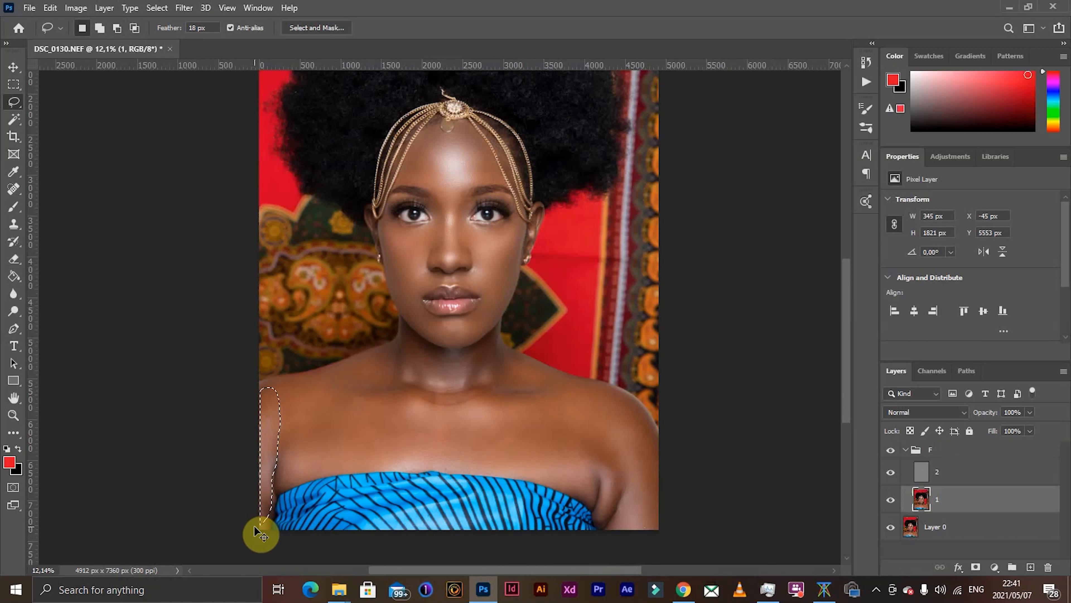
pyautogui.hotkey('ctrl', 'd')
# - Lasso the side of the neck below the jaw on the portrait's right half, repeat the Gaussian Blur and deselect
pyautogui.scroll(3, 498, 386)
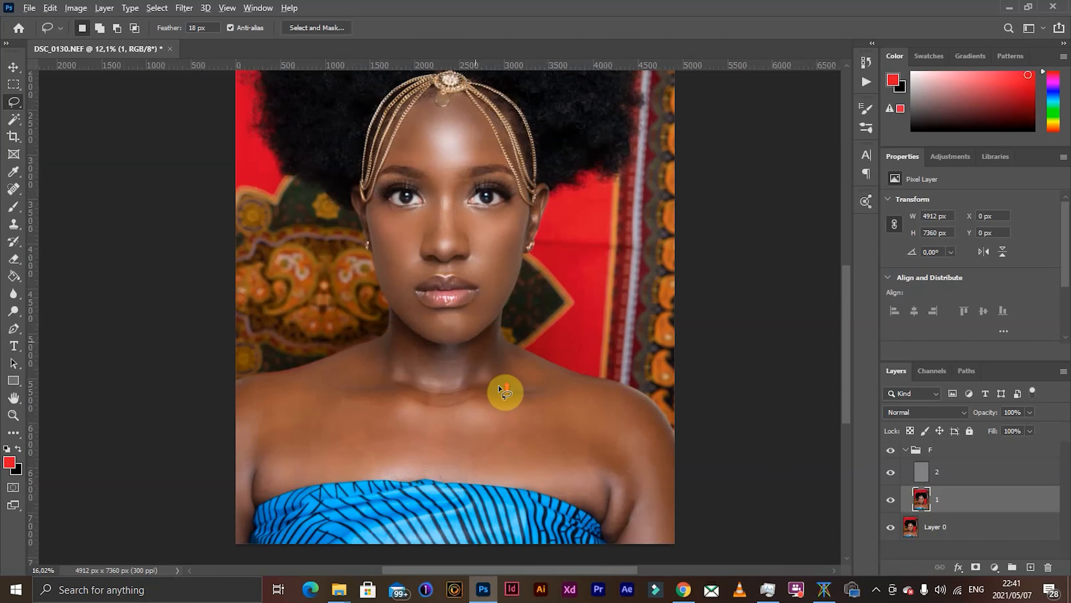
pyautogui.scroll(2, 498, 357)
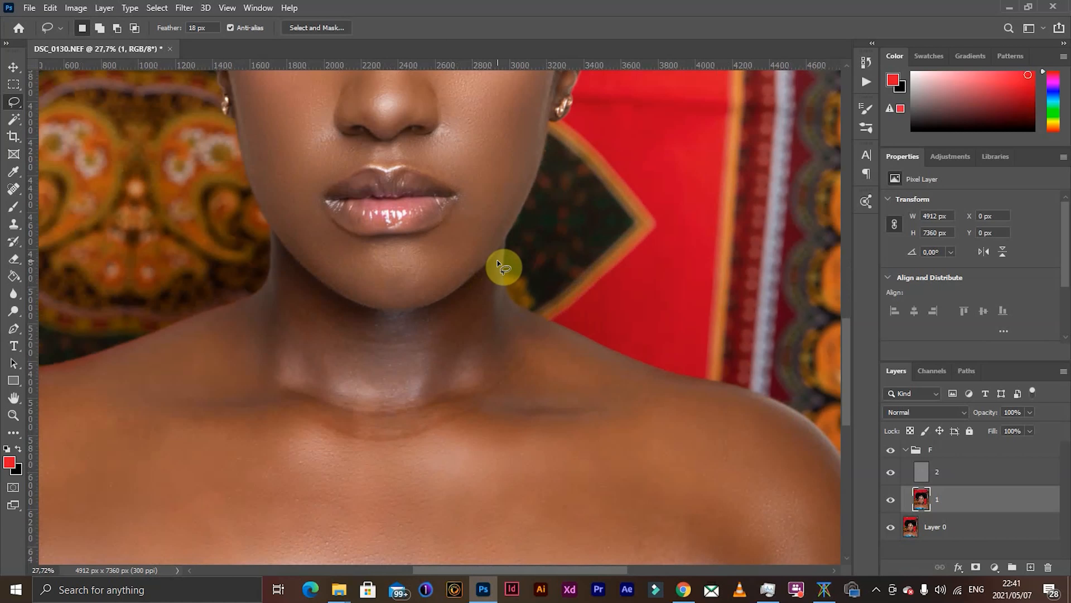
pyautogui.moveTo(528, 360)
pyautogui.mouseDown()
pyautogui.moveTo(491, 394)
pyautogui.moveTo(426, 391)
pyautogui.mouseUp()
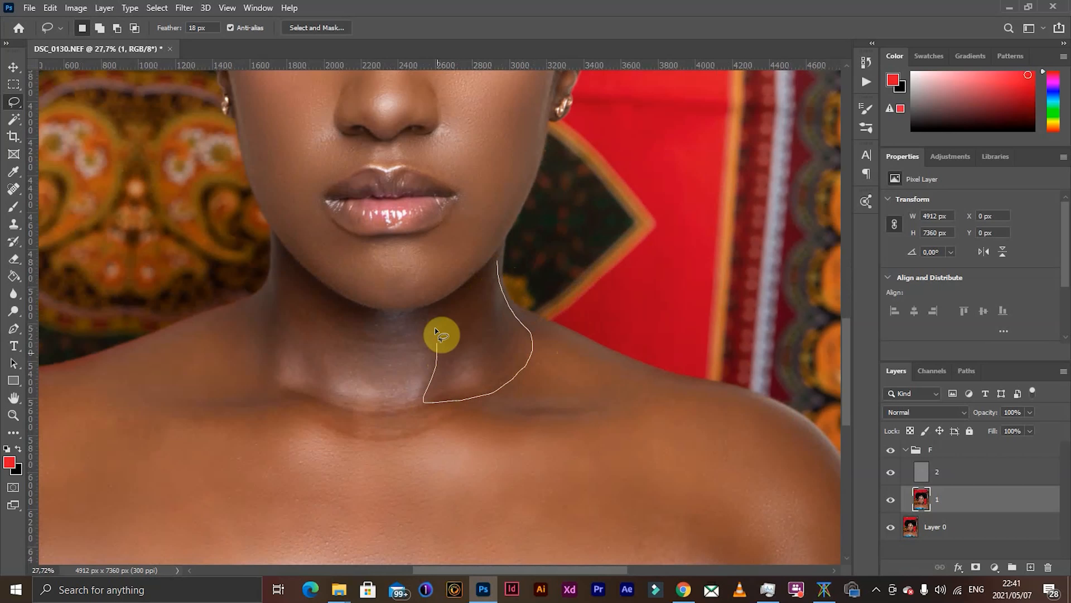
pyautogui.moveTo(435, 327)
pyautogui.mouseDown()
pyautogui.moveTo(433, 310)
pyautogui.moveTo(497, 260)
pyautogui.moveTo(488, 267)
pyautogui.mouseUp()
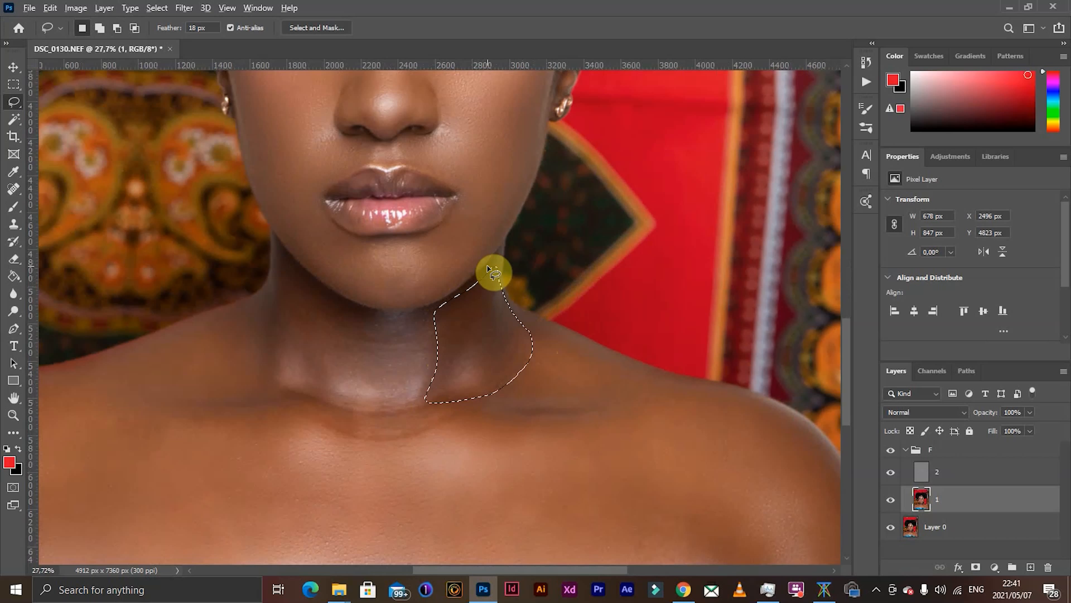
pyautogui.click(487, 267)
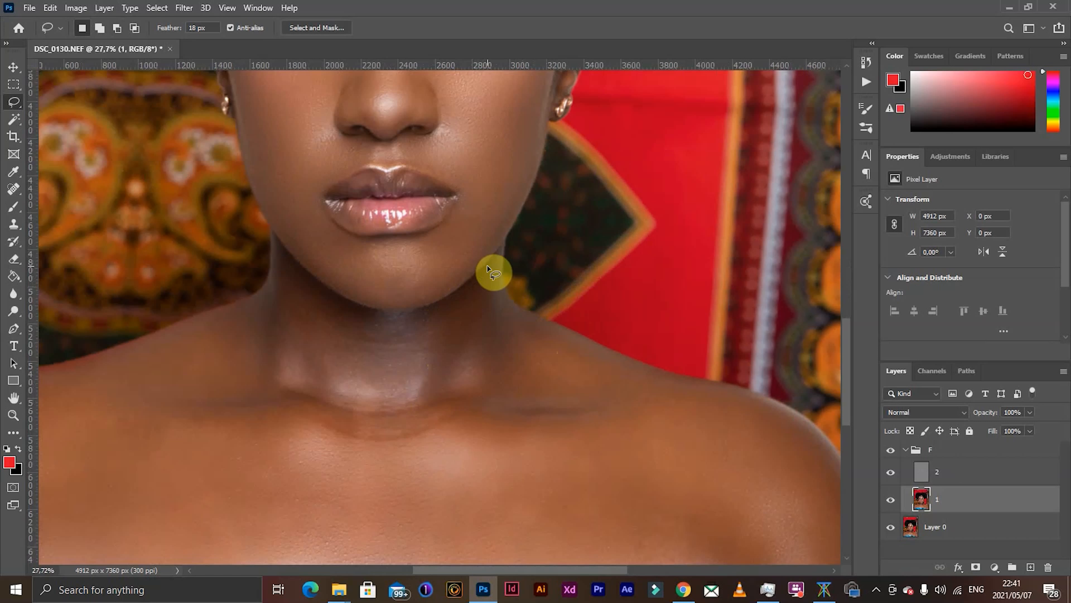
# - Lasso the side of the neck below the jaw on the portrait's left half, repeat the Gaussian Blur and deselect
pyautogui.moveTo(291, 259); pyautogui.dragTo(359, 338)
pyautogui.moveTo(347, 401); pyautogui.dragTo(307, 390)
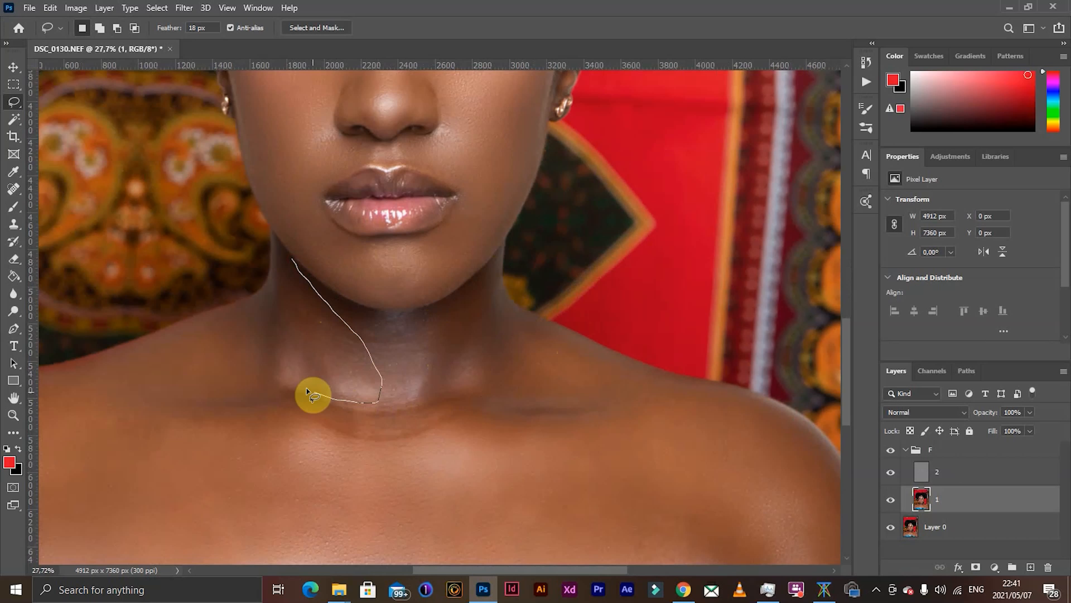
pyautogui.moveTo(292, 345); pyautogui.dragTo(294, 263)
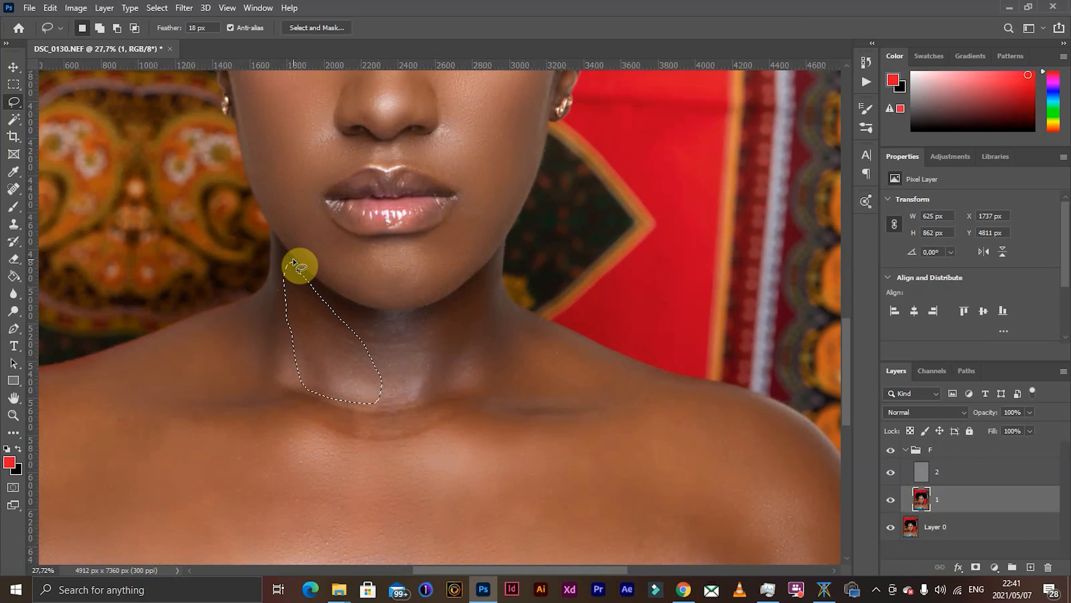
# - Lasso the centre of the throat directly below the chin, repeat the Gaussian Blur and deselect
pyautogui.click(359, 308)
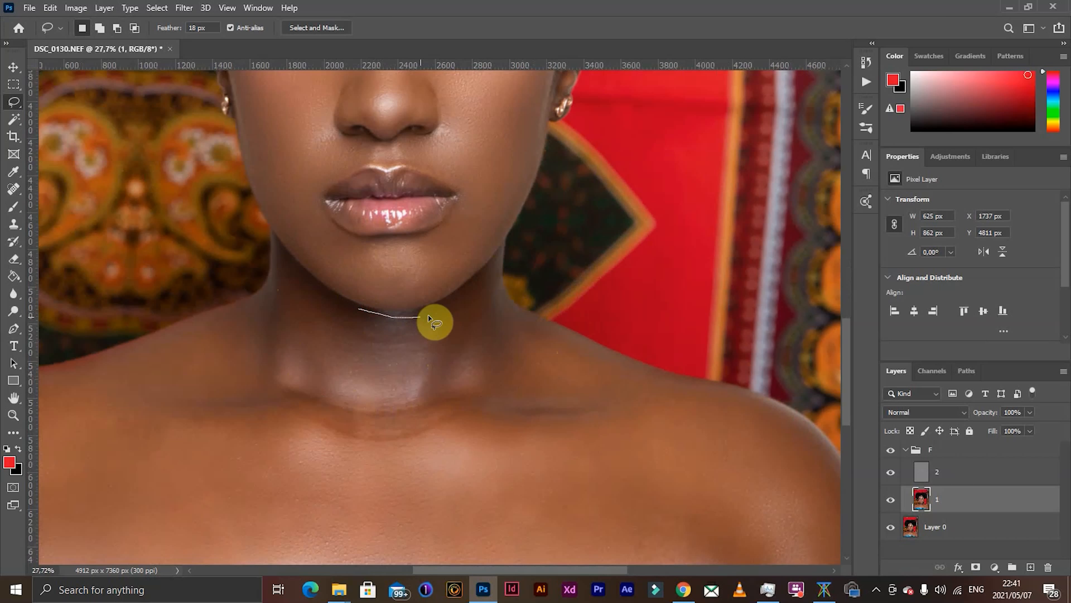
pyautogui.moveTo(429, 315)
pyautogui.mouseDown()
pyautogui.moveTo(414, 385)
pyautogui.moveTo(398, 403)
pyautogui.mouseUp()
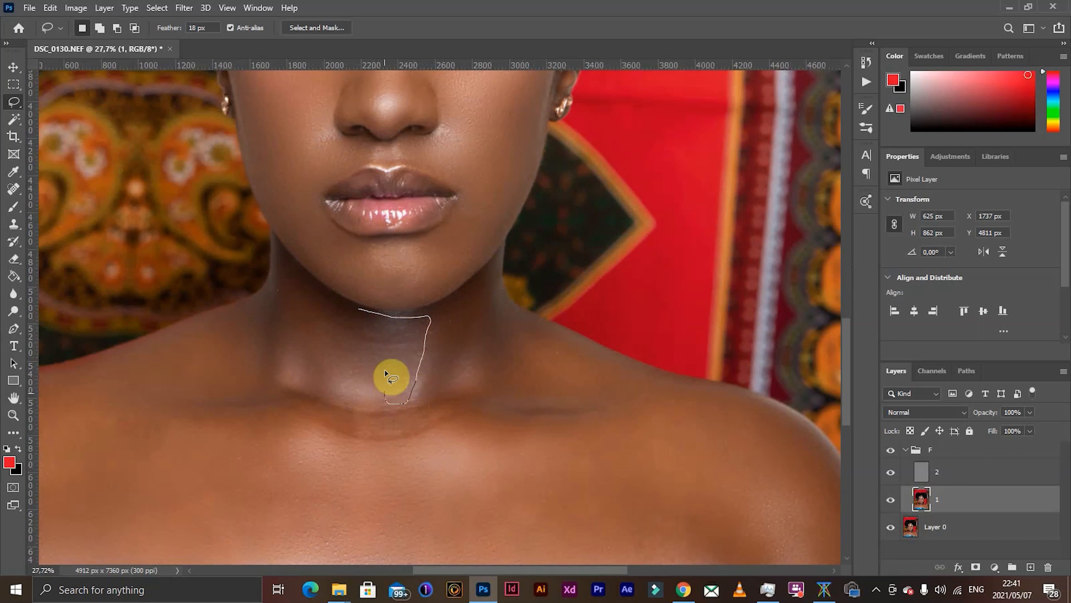
pyautogui.moveTo(365, 335); pyautogui.dragTo(361, 309)
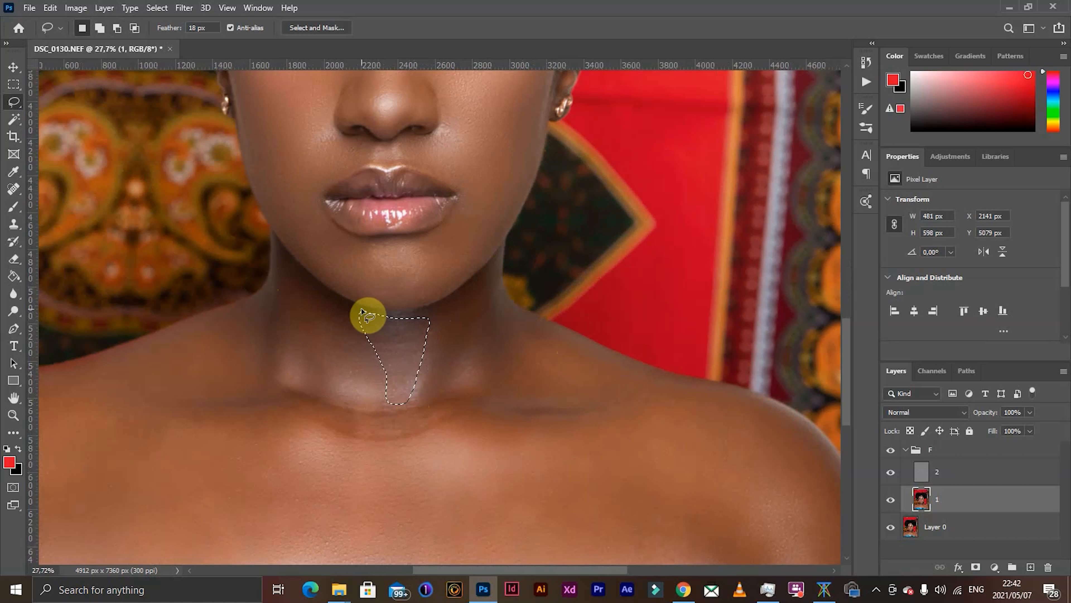
pyautogui.click(361, 311)
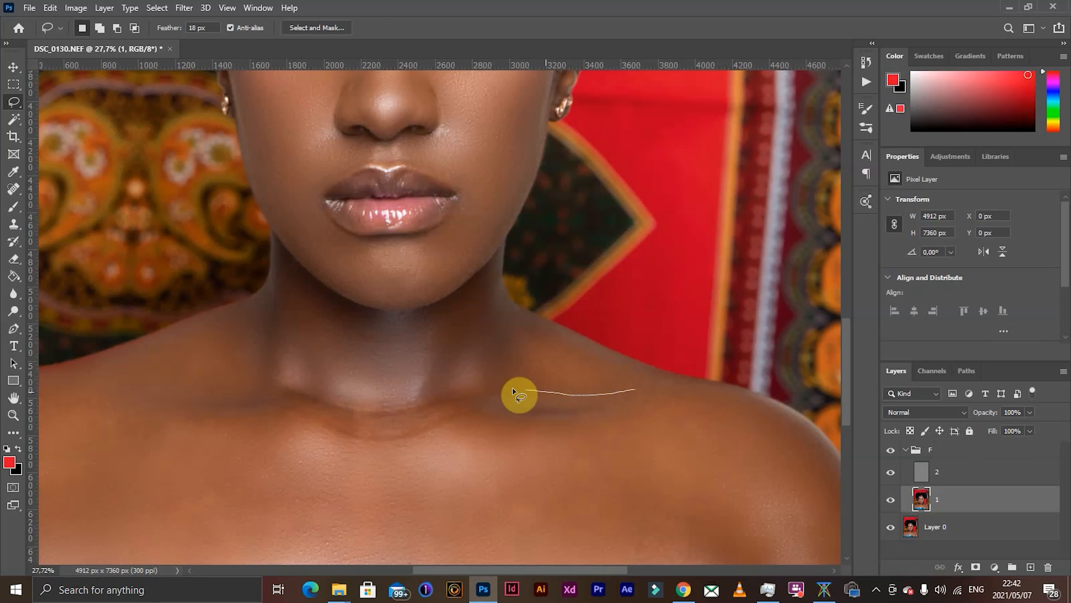
# - Lasso a wide band along both collarbones from shoulder to shoulder, repeat the Gaussian Blur and deselect
pyautogui.moveTo(364, 401)
pyautogui.mouseDown()
pyautogui.moveTo(298, 385)
pyautogui.moveTo(223, 397)
pyautogui.moveTo(107, 394)
pyautogui.mouseUp()
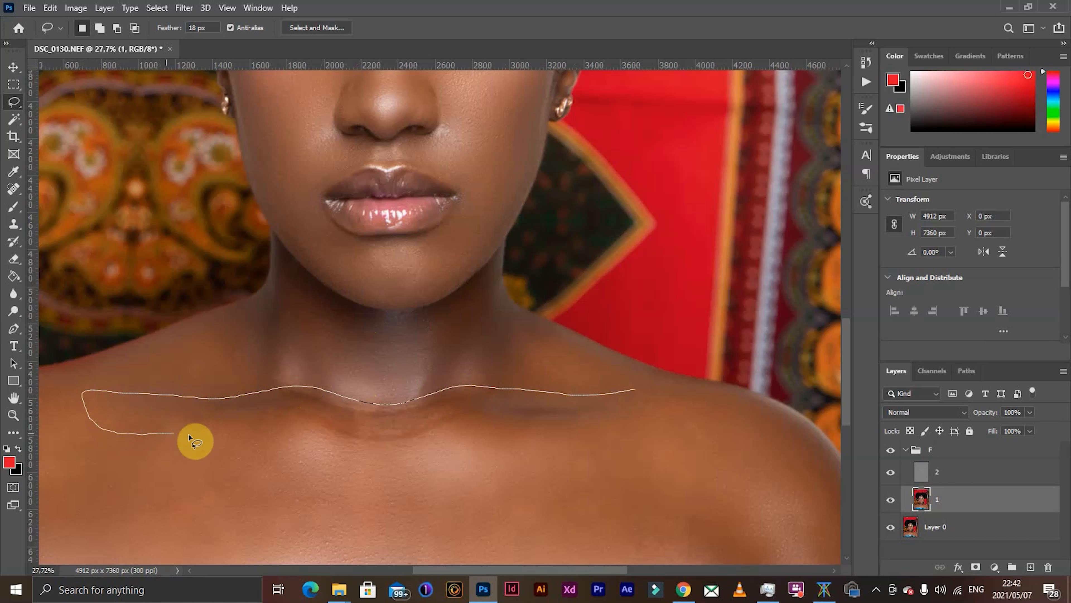
pyautogui.moveTo(188, 435); pyautogui.dragTo(284, 445)
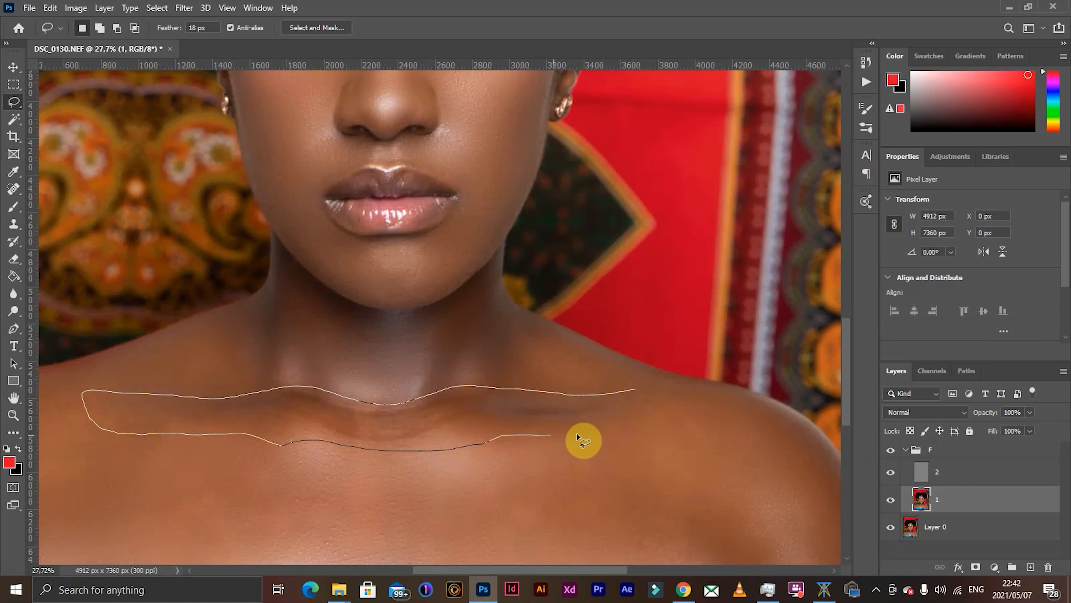
pyautogui.moveTo(631, 422); pyautogui.dragTo(673, 409)
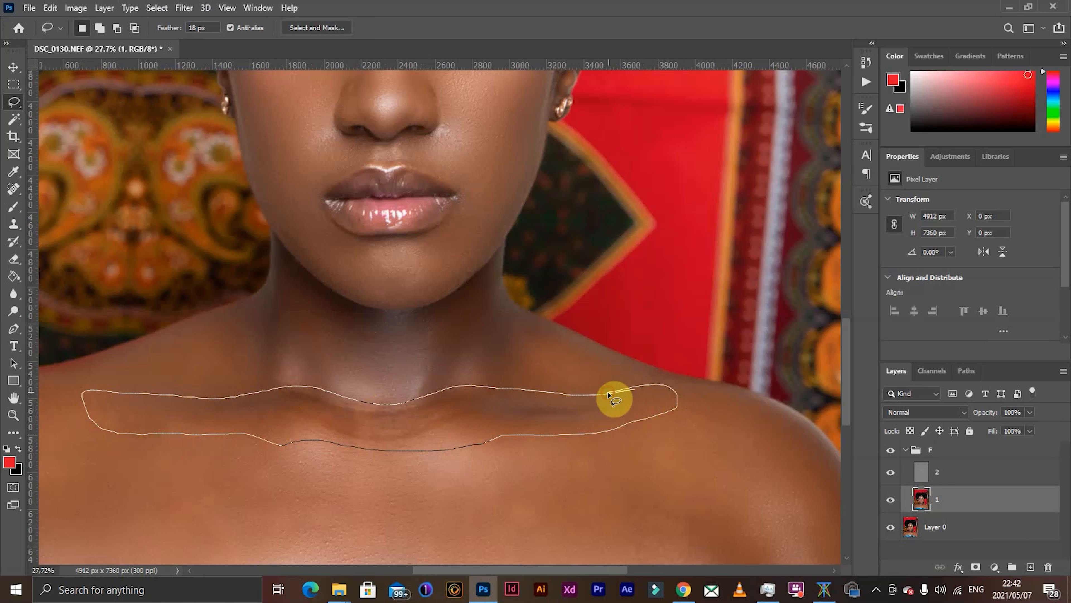
pyautogui.moveTo(608, 394); pyautogui.dragTo(611, 397)
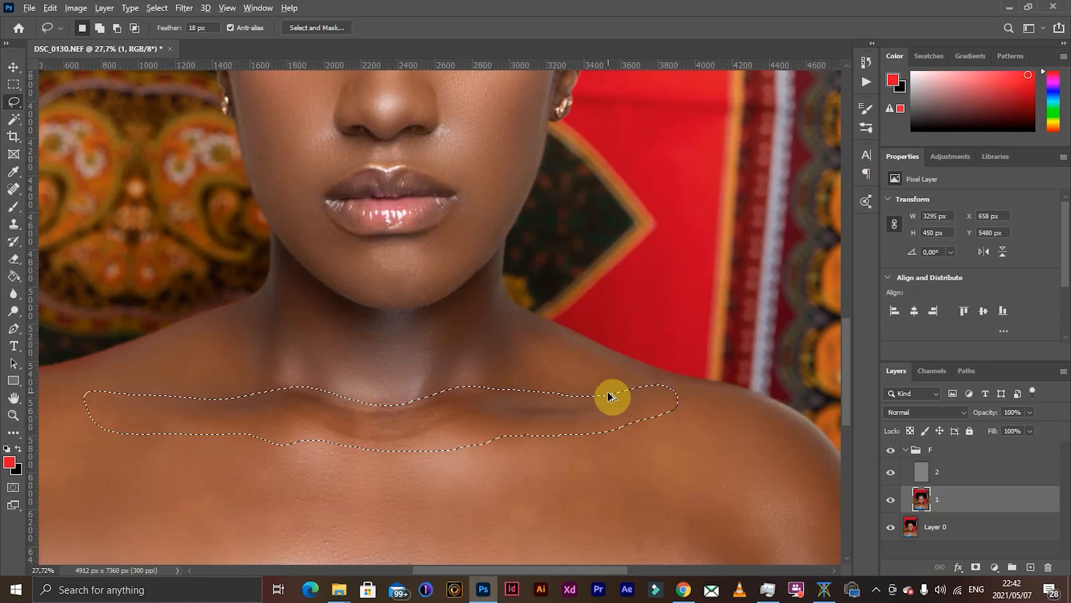
pyautogui.hotkey('ctrl', 'd')
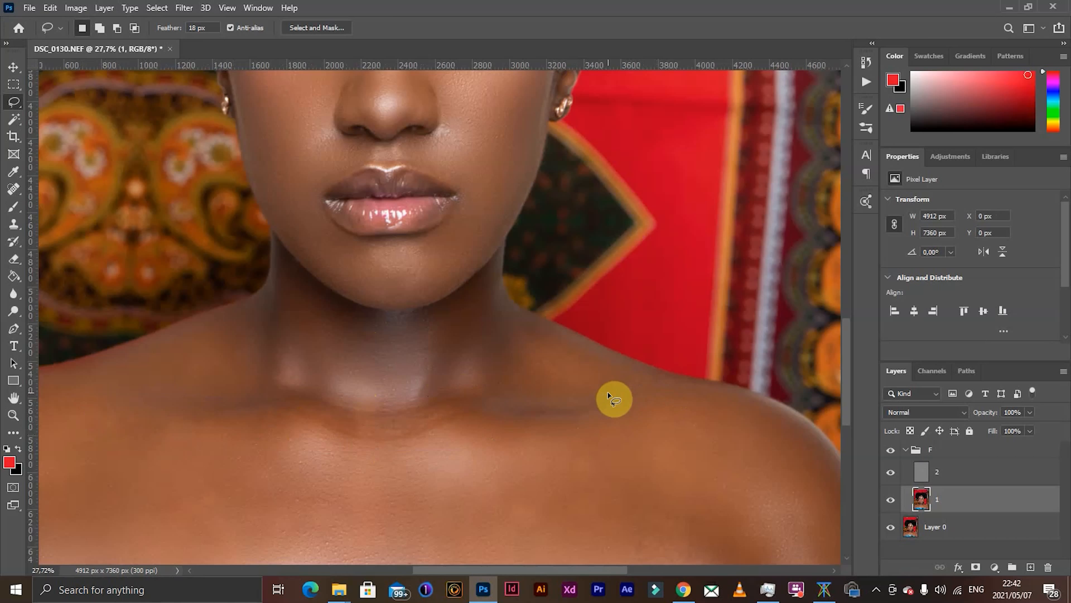
# - Lasso an oval of chest skin beside the armpit on the portrait's right half, repeat the Gaussian Blur and deselect
pyautogui.scroll(-3, 525, 431)
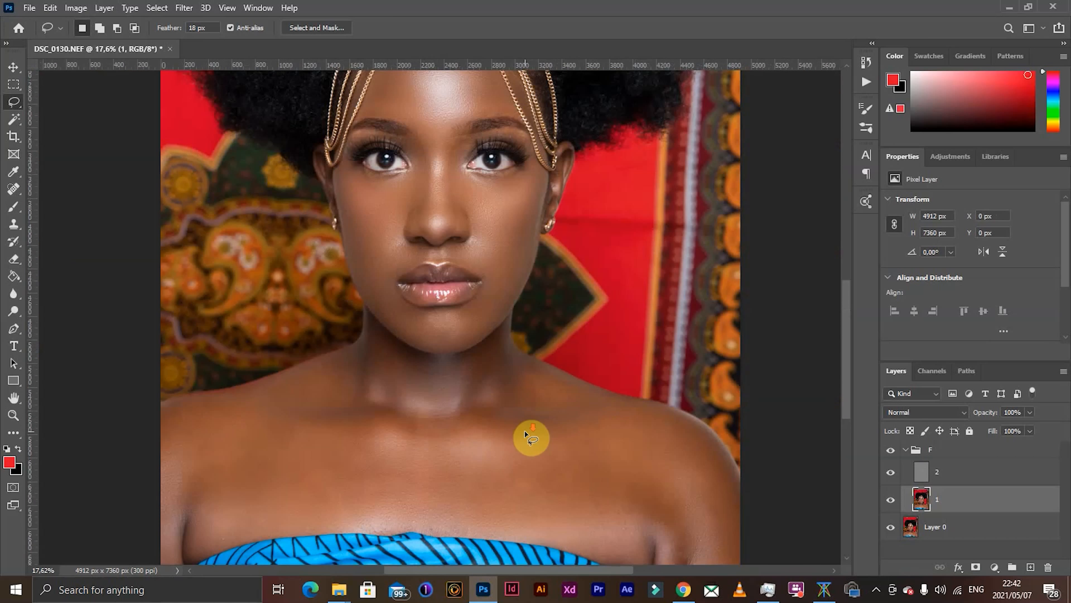
pyautogui.scroll(-2, 524, 432)
pyautogui.scroll(3, 595, 464)
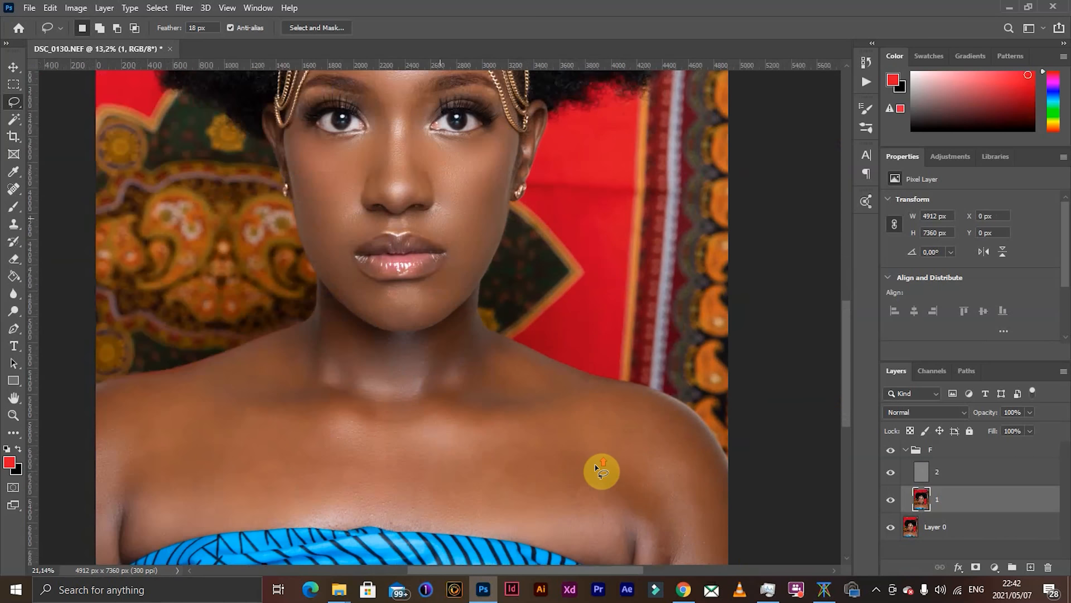
pyautogui.moveTo(587, 411)
pyautogui.mouseDown()
pyautogui.moveTo(564, 449)
pyautogui.moveTo(586, 497)
pyautogui.moveTo(624, 503)
pyautogui.moveTo(624, 448)
pyautogui.mouseUp()
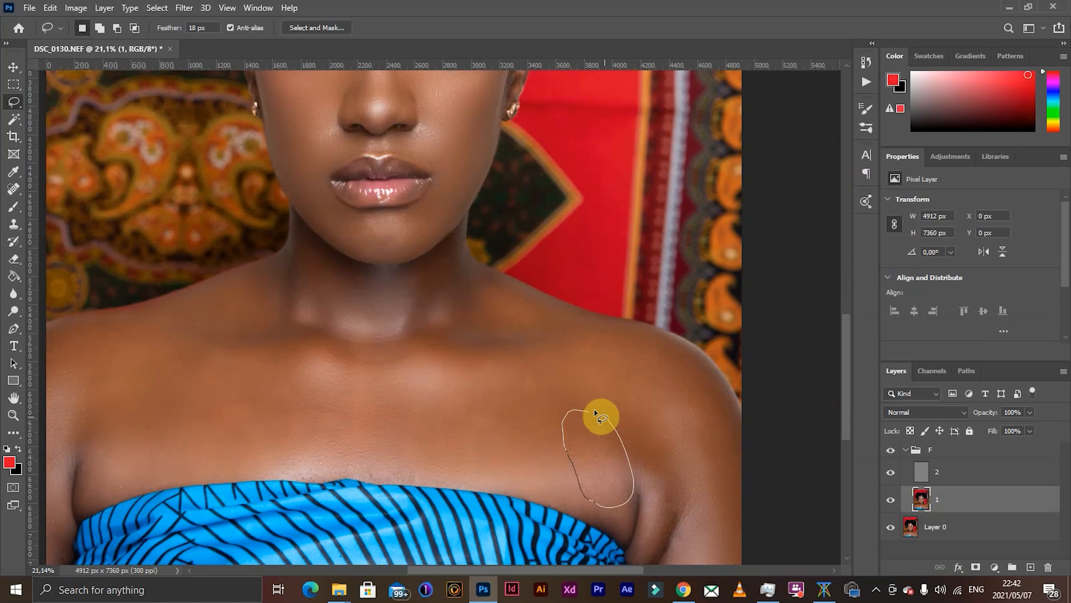
pyautogui.moveTo(594, 410); pyautogui.dragTo(582, 408)
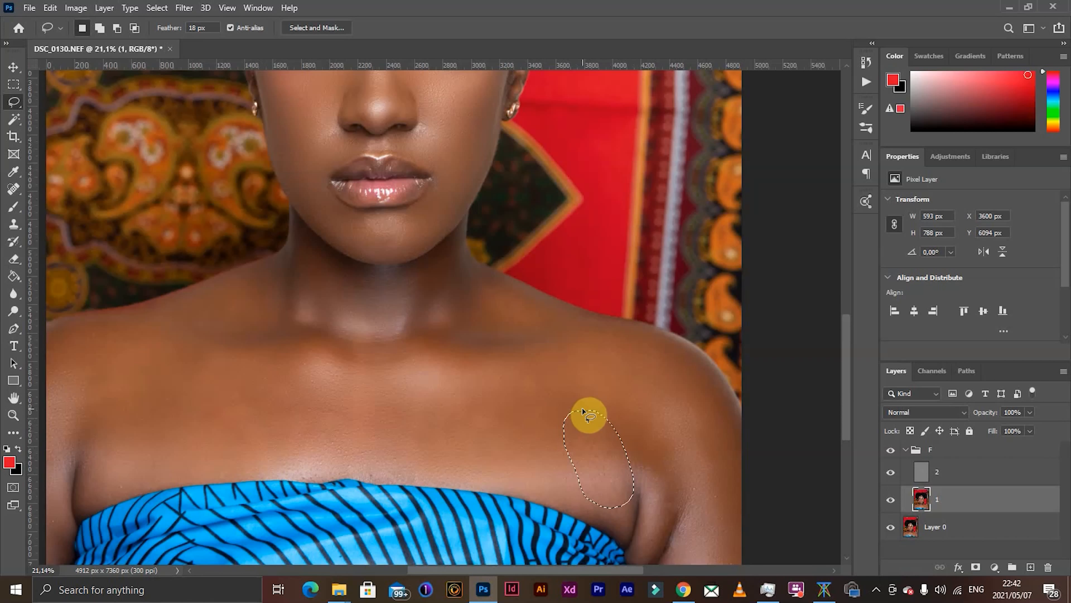
pyautogui.click(583, 408)
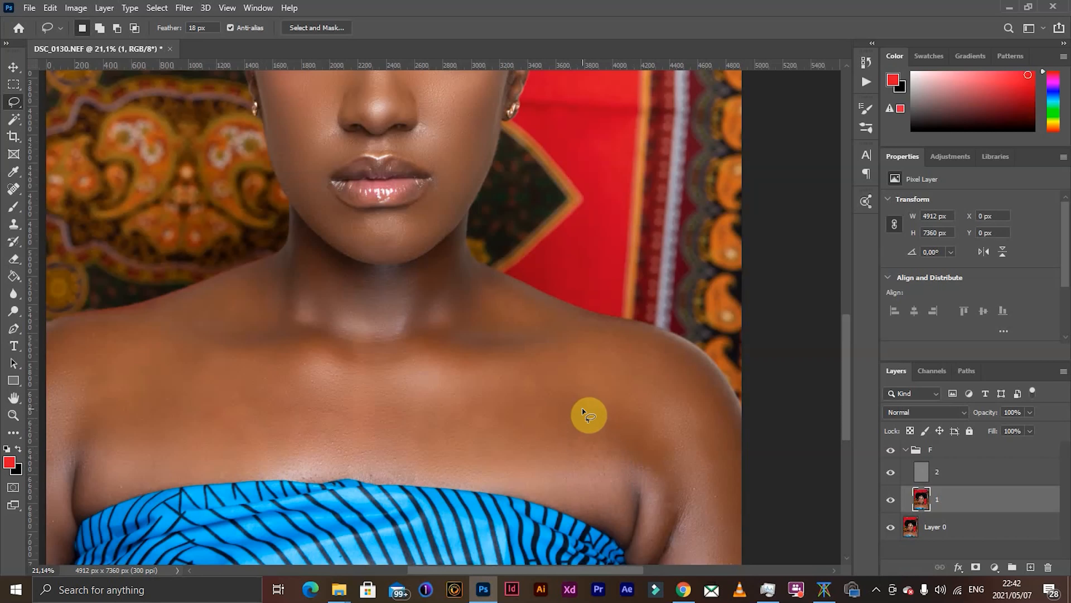
# - Lasso the thin strip of chest skin along the middle of the blue fabric's upper edge, repeat the Gaussian Blur and deselect
pyautogui.scroll(-2, 582, 408)
pyautogui.scroll(3, 421, 438)
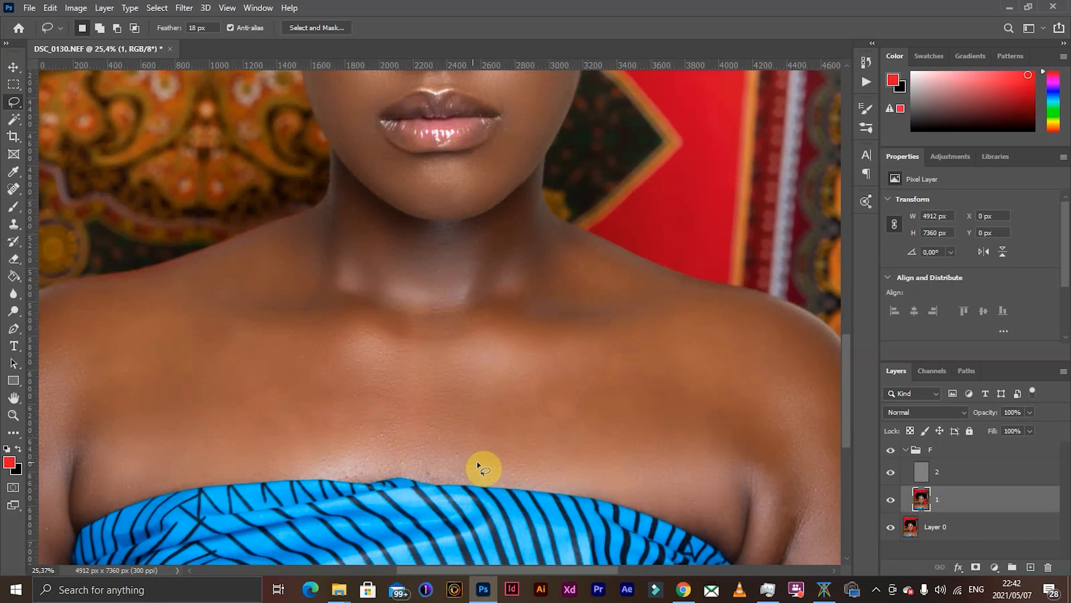
pyautogui.moveTo(478, 464)
pyautogui.mouseDown()
pyautogui.moveTo(370, 464)
pyautogui.moveTo(452, 486)
pyautogui.moveTo(514, 490)
pyautogui.moveTo(523, 476)
pyautogui.moveTo(464, 462)
pyautogui.mouseUp()
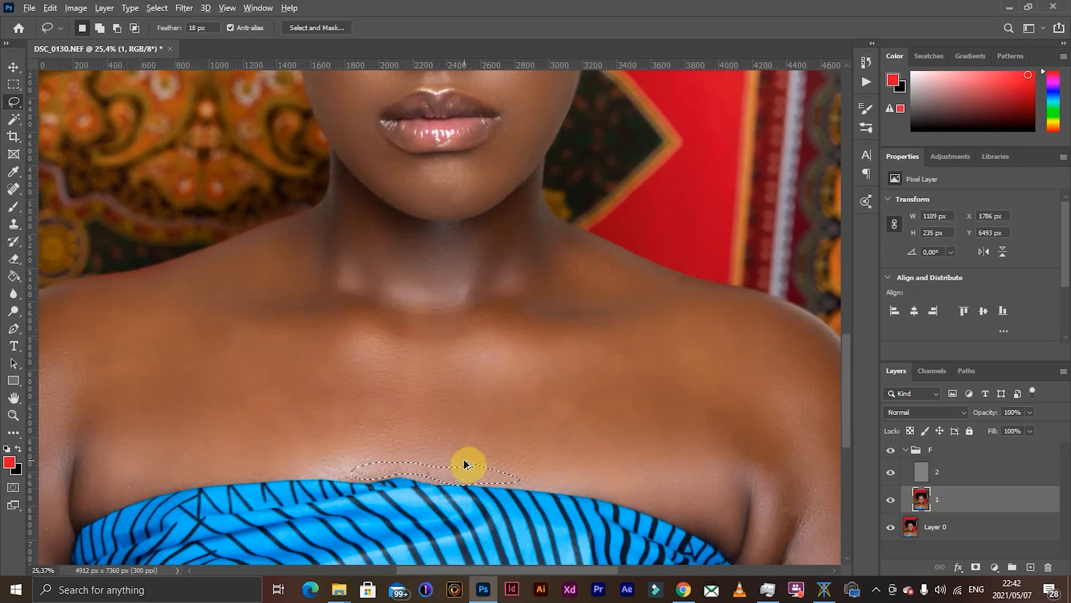
pyautogui.click(463, 458)
# - Examine the smoothed skin on the face, neck, shoulders and chest, both close up and across the whole portrait
pyautogui.scroll(-5, 466, 453)
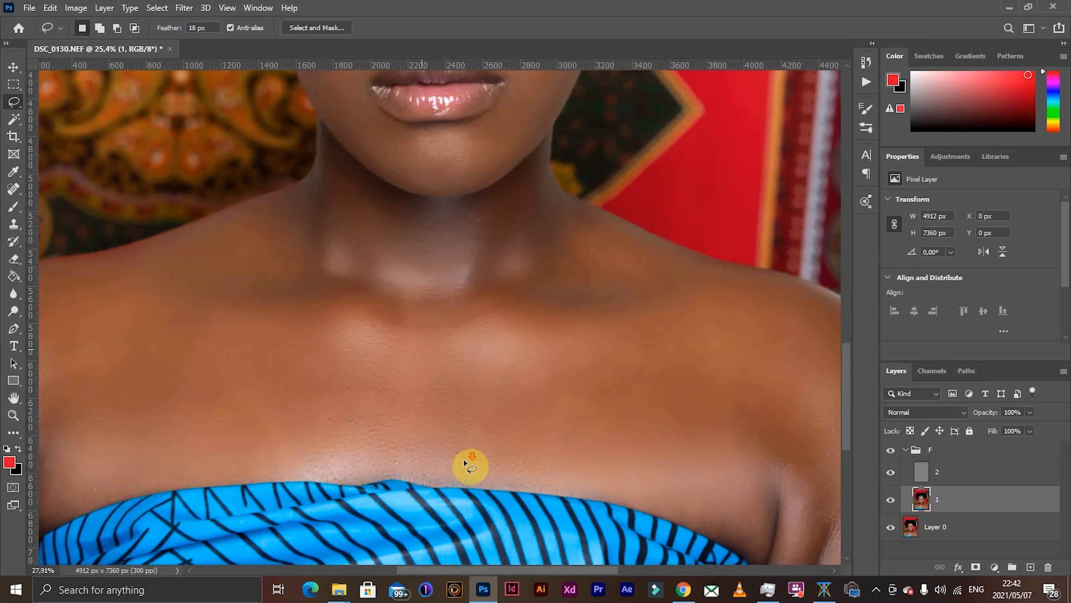
pyautogui.scroll(-1, 483, 431)
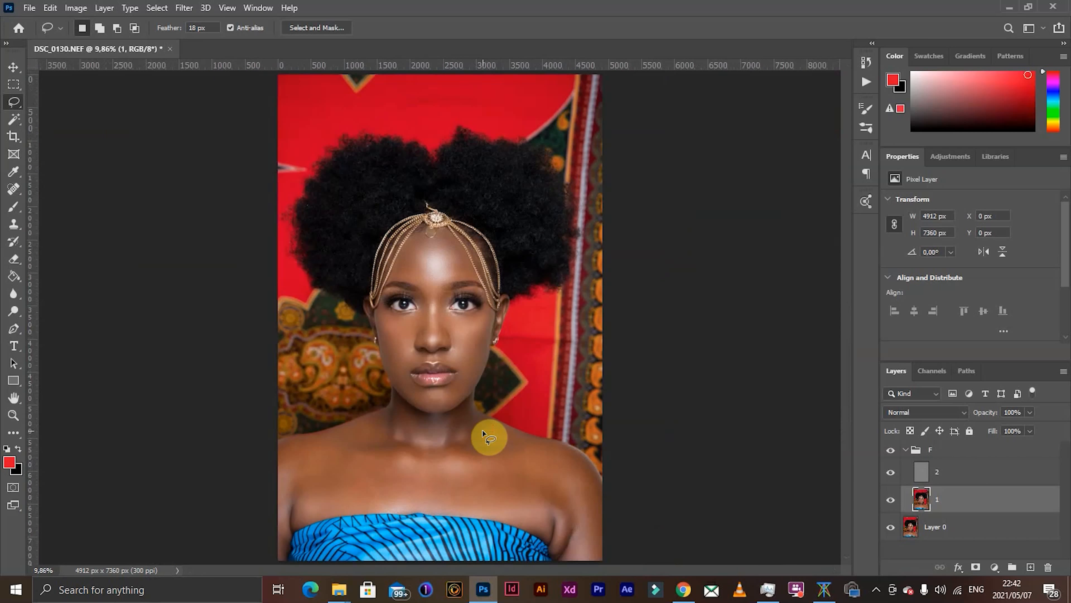
pyautogui.scroll(3, 422, 485)
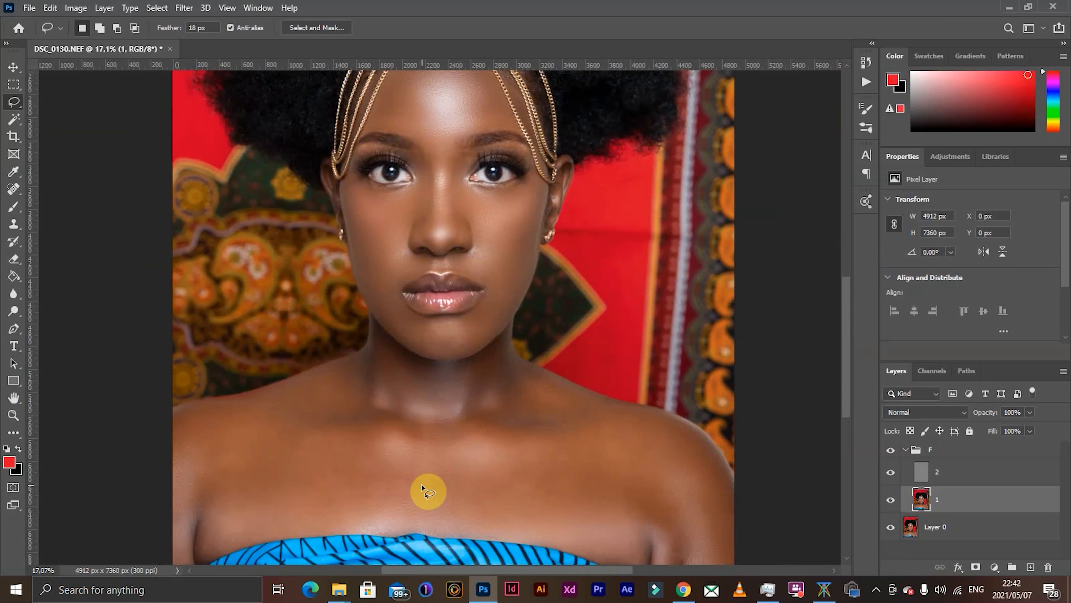
pyautogui.scroll(2, 422, 485)
pyautogui.scroll(-1, 428, 490)
pyautogui.scroll(-1, 428, 491)
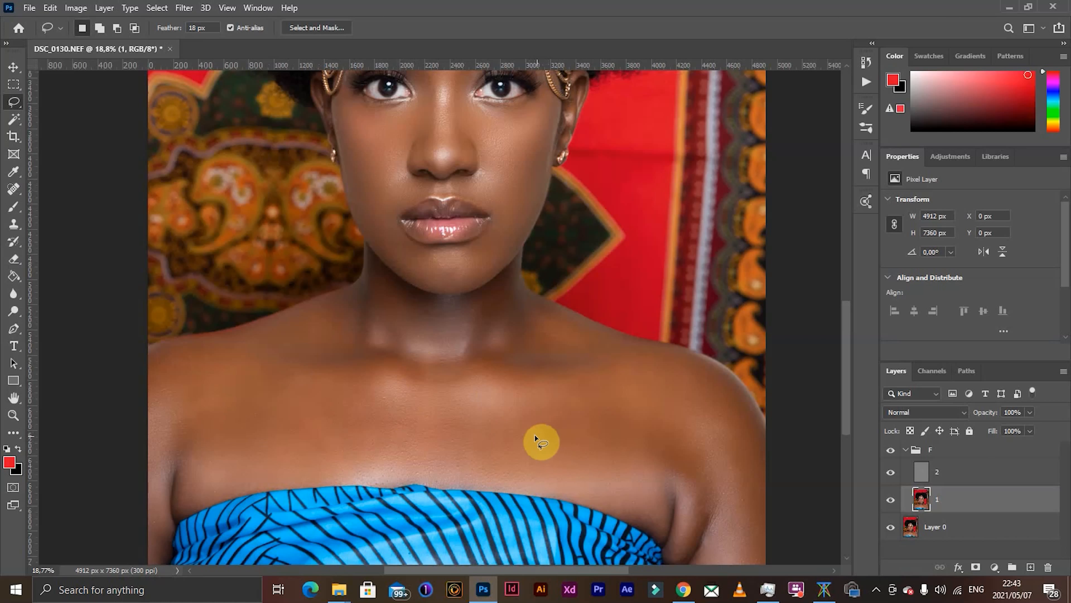
pyautogui.scroll(-5, 548, 427)
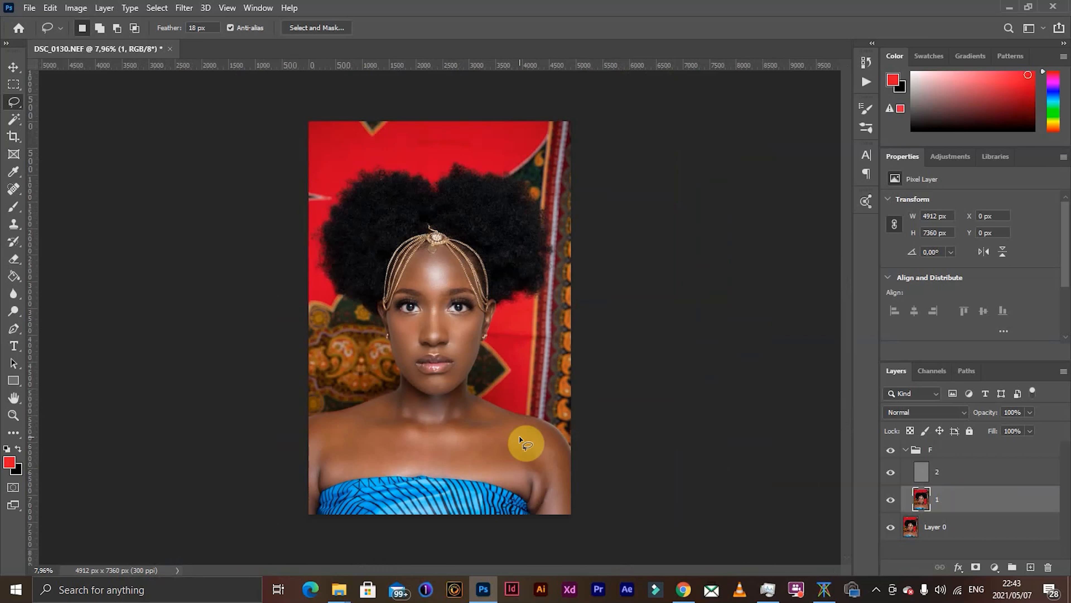
pyautogui.scroll(1, 435, 446)
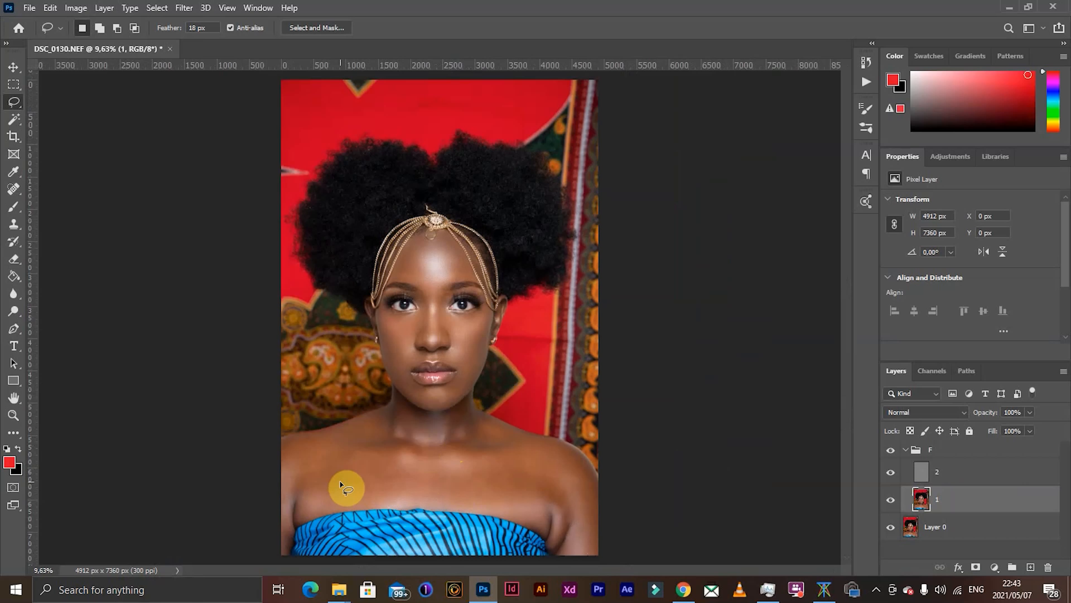
pyautogui.scroll(-1, 342, 485)
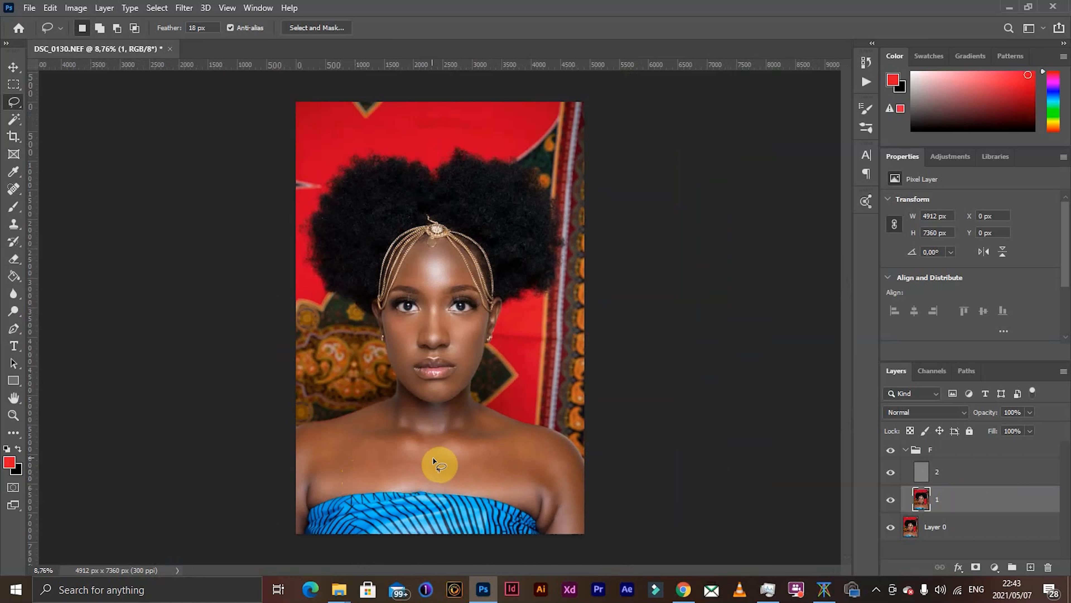
pyautogui.scroll(3, 438, 464)
pyautogui.scroll(-1, 451, 460)
pyautogui.scroll(2, 461, 439)
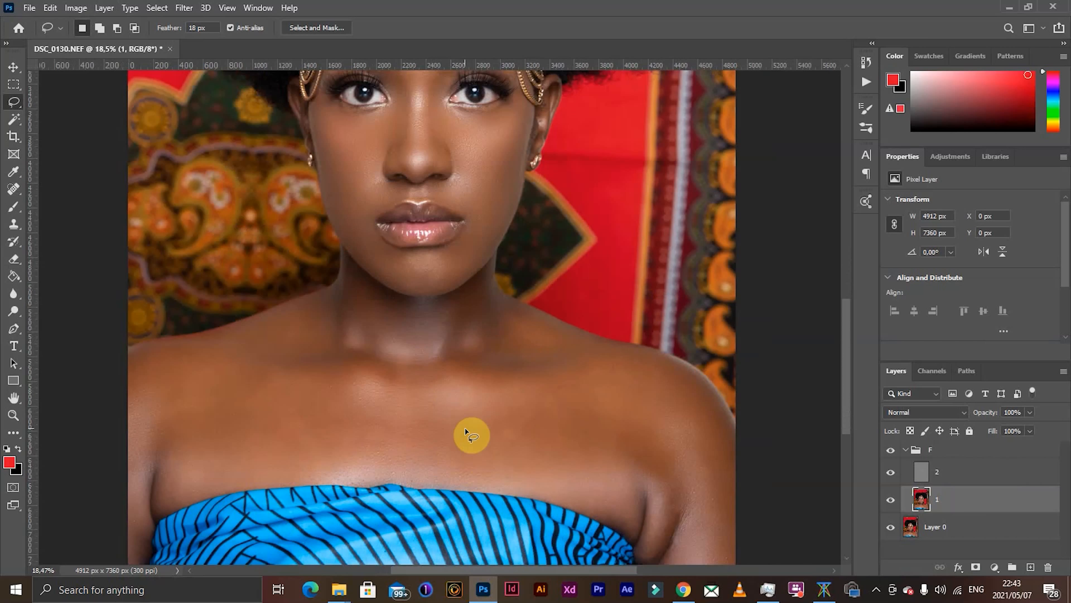
# - With the Mixer Brush enlarged to 564 px, blend the skin tones across the chest toward the shoulder on the portrait's left half
pyautogui.click(20, 214)
pyautogui.click(64, 242)
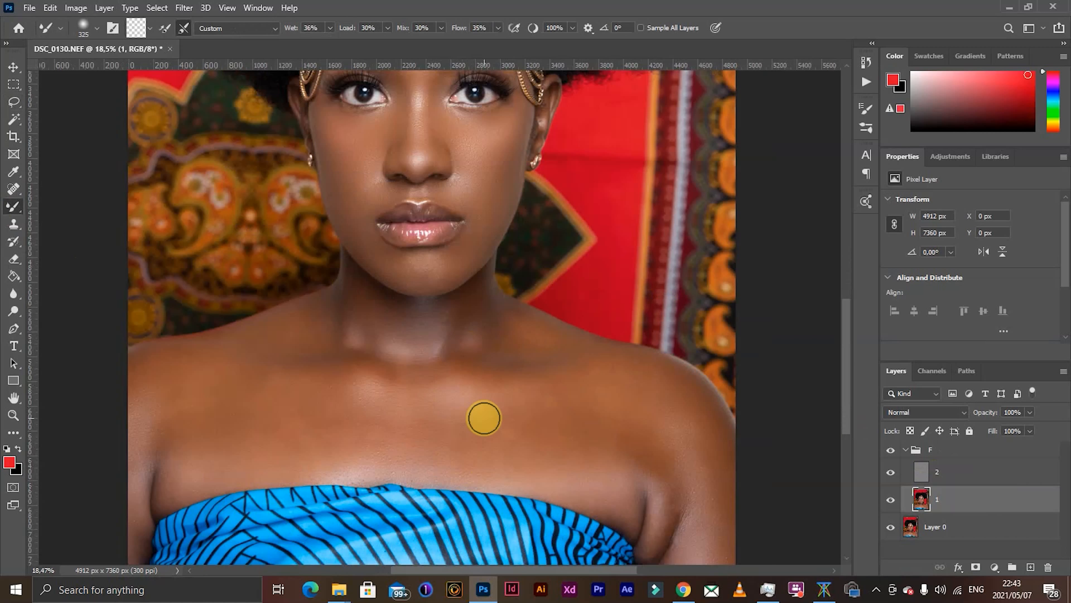
pyautogui.rightClick(16, 207)
pyautogui.click(67, 245)
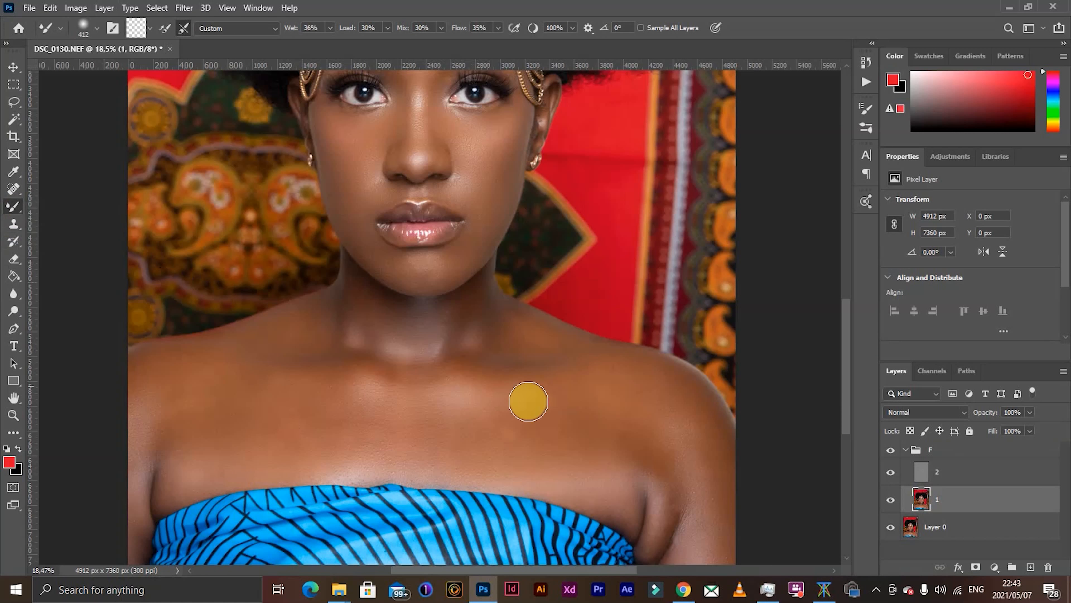
pyautogui.moveTo(515, 428)
pyautogui.mouseDown()
pyautogui.moveTo(525, 427)
pyautogui.moveTo(444, 450)
pyautogui.moveTo(505, 439)
pyautogui.moveTo(464, 439)
pyautogui.mouseUp()
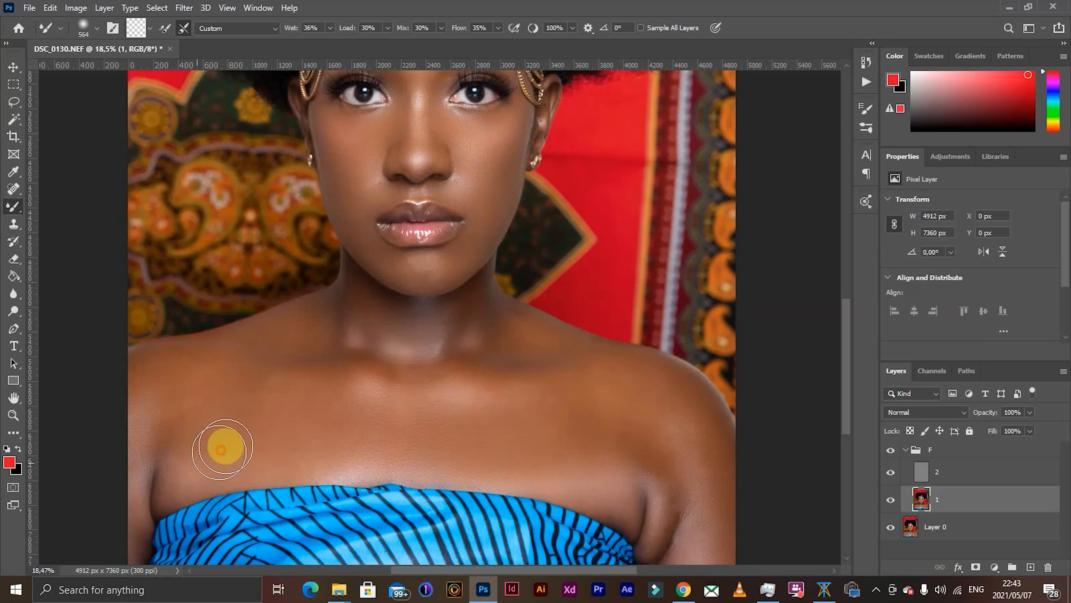
pyautogui.moveTo(257, 441)
pyautogui.mouseDown()
pyautogui.moveTo(218, 457)
pyautogui.moveTo(170, 409)
pyautogui.mouseUp()
pyautogui.click(195, 424)
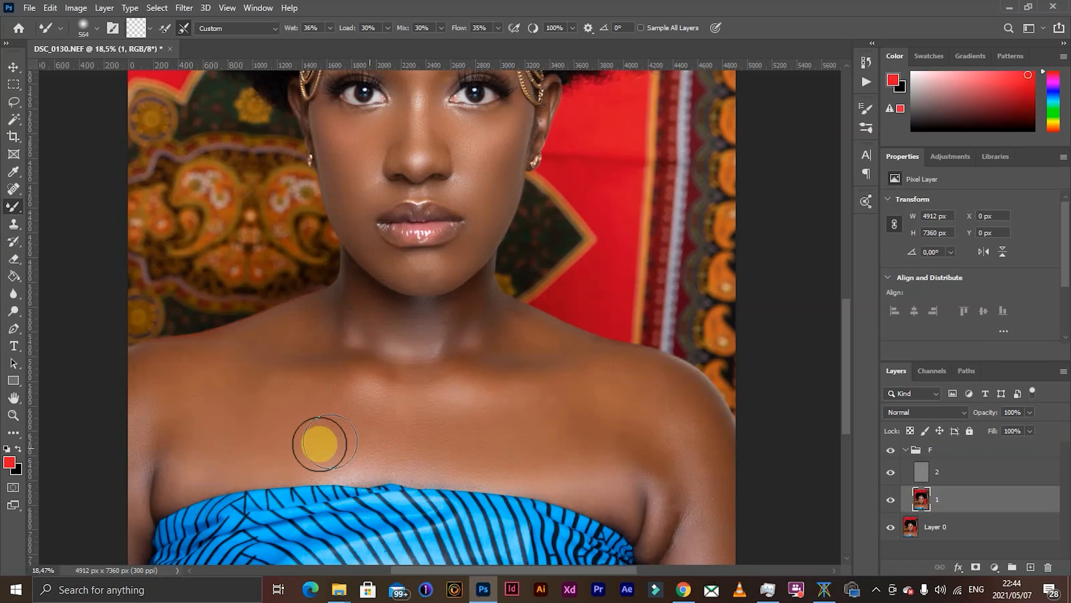
# - Blend the central chest, the armpit and shoulder on the portrait's right half, and the neck base with the Mixer Brush
pyautogui.moveTo(321, 443); pyautogui.dragTo(359, 453)
pyautogui.moveTo(586, 471)
pyautogui.mouseDown()
pyautogui.moveTo(626, 399)
pyautogui.moveTo(680, 431)
pyautogui.moveTo(686, 456)
pyautogui.mouseUp()
pyautogui.moveTo(687, 409)
pyautogui.mouseDown()
pyautogui.moveTo(661, 400)
pyautogui.moveTo(665, 447)
pyautogui.mouseUp()
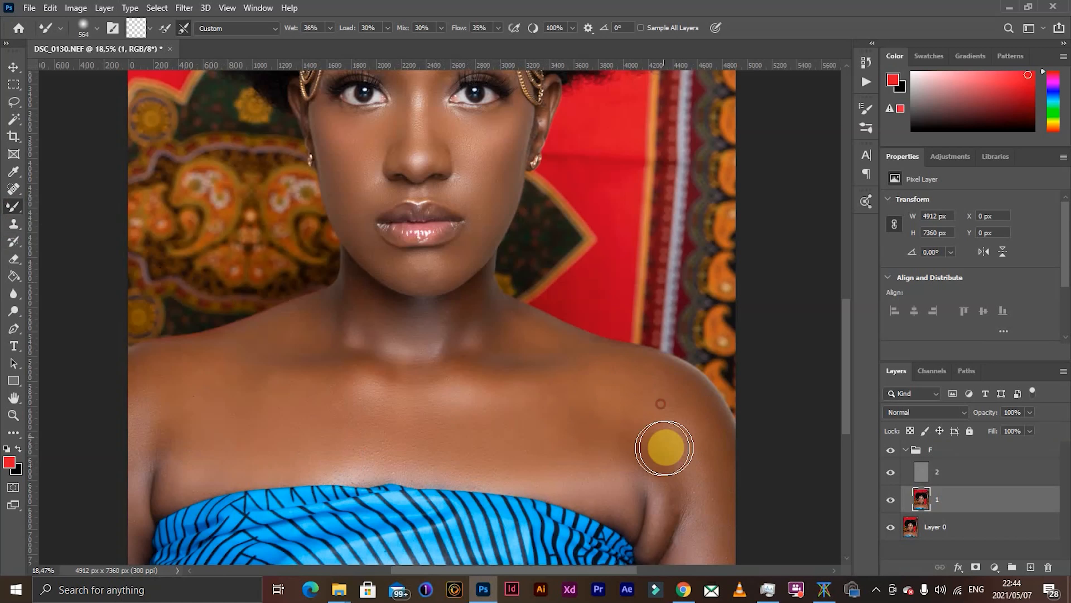
pyautogui.moveTo(654, 400); pyautogui.dragTo(581, 392)
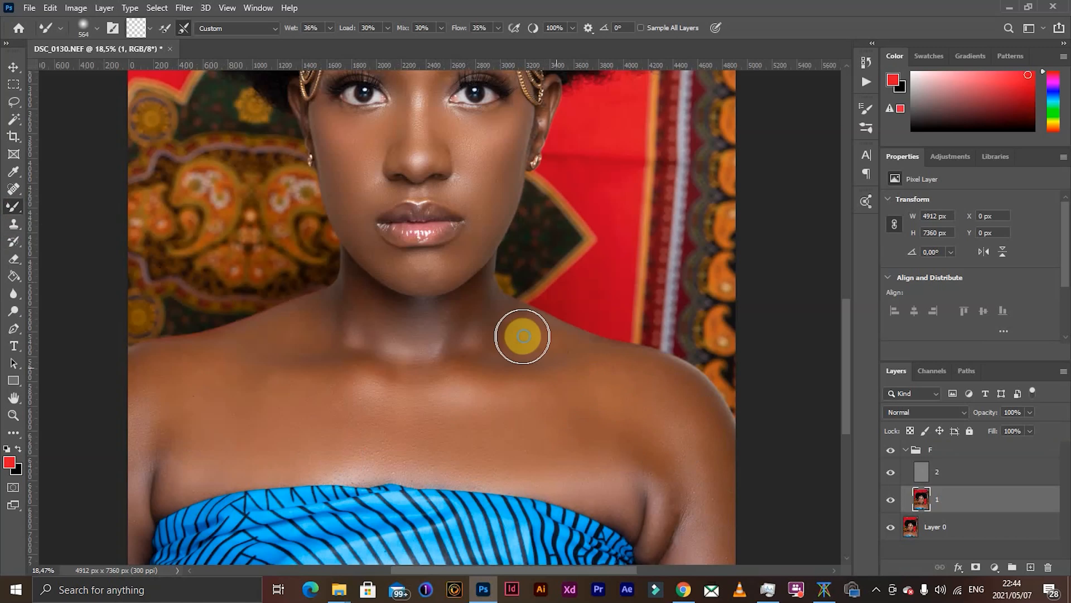
pyautogui.moveTo(524, 336)
pyautogui.mouseDown()
pyautogui.moveTo(568, 341)
pyautogui.moveTo(509, 337)
pyautogui.moveTo(519, 325)
pyautogui.moveTo(559, 344)
pyautogui.moveTo(534, 342)
pyautogui.moveTo(557, 328)
pyautogui.moveTo(545, 329)
pyautogui.moveTo(585, 344)
pyautogui.moveTo(514, 344)
pyautogui.moveTo(514, 326)
pyautogui.moveTo(500, 357)
pyautogui.moveTo(444, 356)
pyautogui.moveTo(346, 318)
pyautogui.moveTo(150, 409)
pyautogui.moveTo(146, 389)
pyautogui.moveTo(126, 438)
pyautogui.moveTo(127, 397)
pyautogui.moveTo(126, 463)
pyautogui.moveTo(141, 415)
pyautogui.moveTo(135, 468)
pyautogui.moveTo(147, 425)
pyautogui.moveTo(158, 450)
pyautogui.moveTo(172, 418)
pyautogui.mouseUp()
# - Set the Mixer Brush size to 339 px and blend the upper arm on the portrait's right half
pyautogui.scroll(-5, 170, 420)
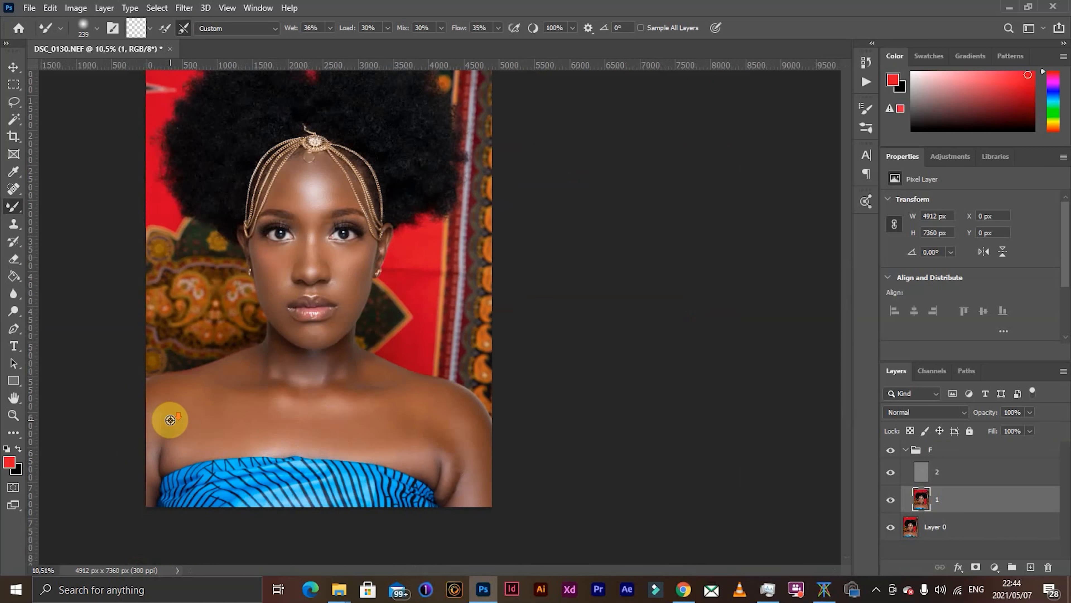
pyautogui.scroll(2, 574, 505)
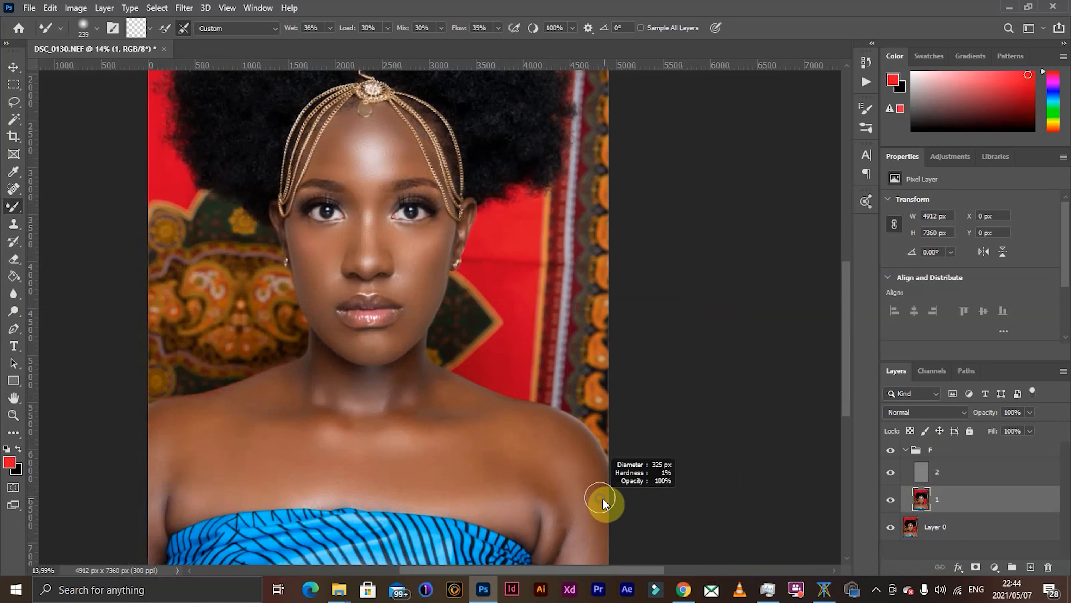
pyautogui.moveTo(568, 477)
pyautogui.mouseDown()
pyautogui.moveTo(594, 571)
pyautogui.moveTo(605, 480)
pyautogui.moveTo(571, 472)
pyautogui.moveTo(574, 497)
pyautogui.moveTo(555, 459)
pyautogui.moveTo(568, 540)
pyautogui.mouseUp()
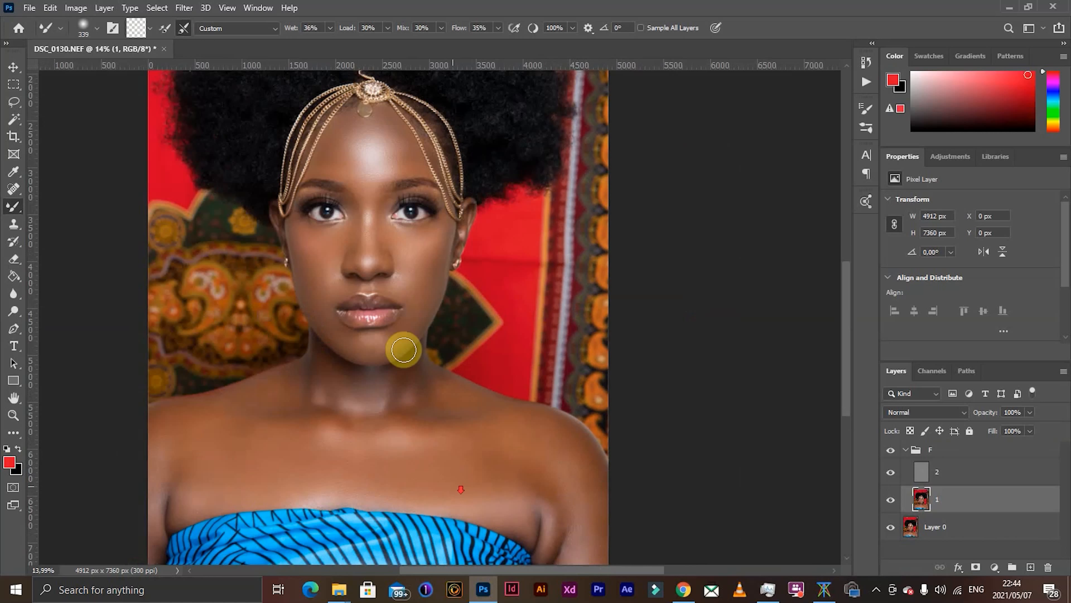
# - Blend the skin tones on both cheeks and the nose with the Mixer Brush at 339 px and a reduced 209 px
pyautogui.scroll(2, 378, 219)
pyautogui.scroll(2, 390, 206)
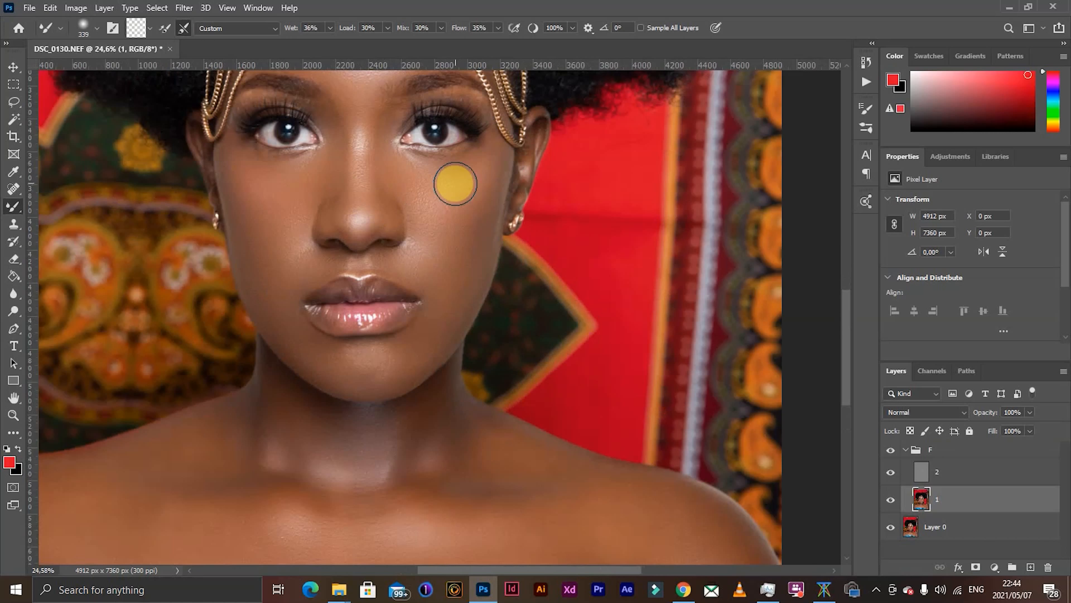
pyautogui.moveTo(472, 182)
pyautogui.mouseDown()
pyautogui.moveTo(460, 232)
pyautogui.moveTo(476, 201)
pyautogui.moveTo(468, 216)
pyautogui.mouseUp()
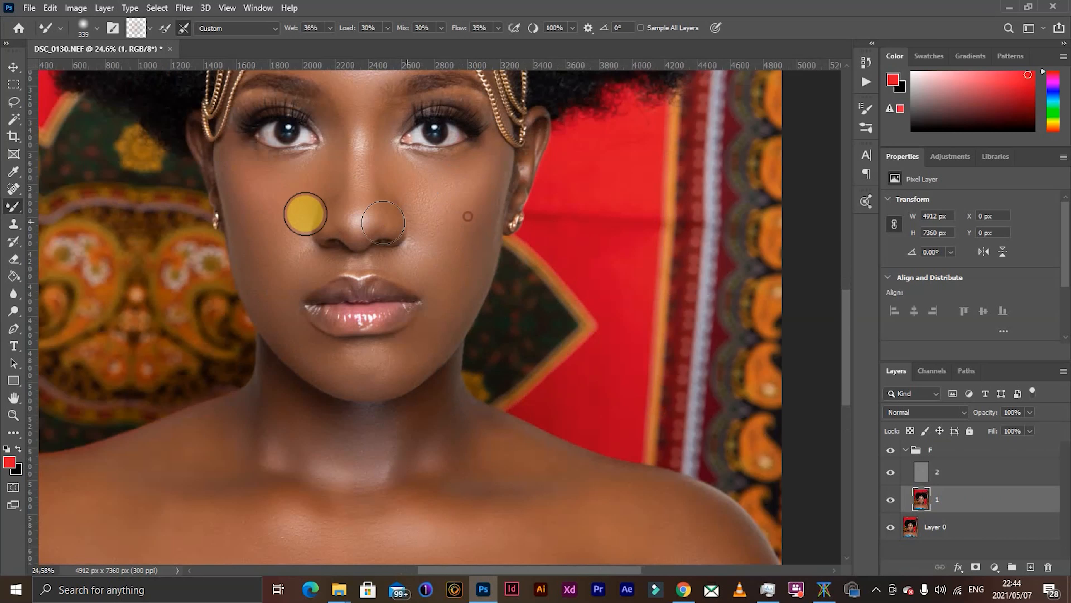
pyautogui.moveTo(230, 204)
pyautogui.mouseDown()
pyautogui.moveTo(284, 188)
pyautogui.moveTo(269, 232)
pyautogui.moveTo(287, 182)
pyautogui.mouseUp()
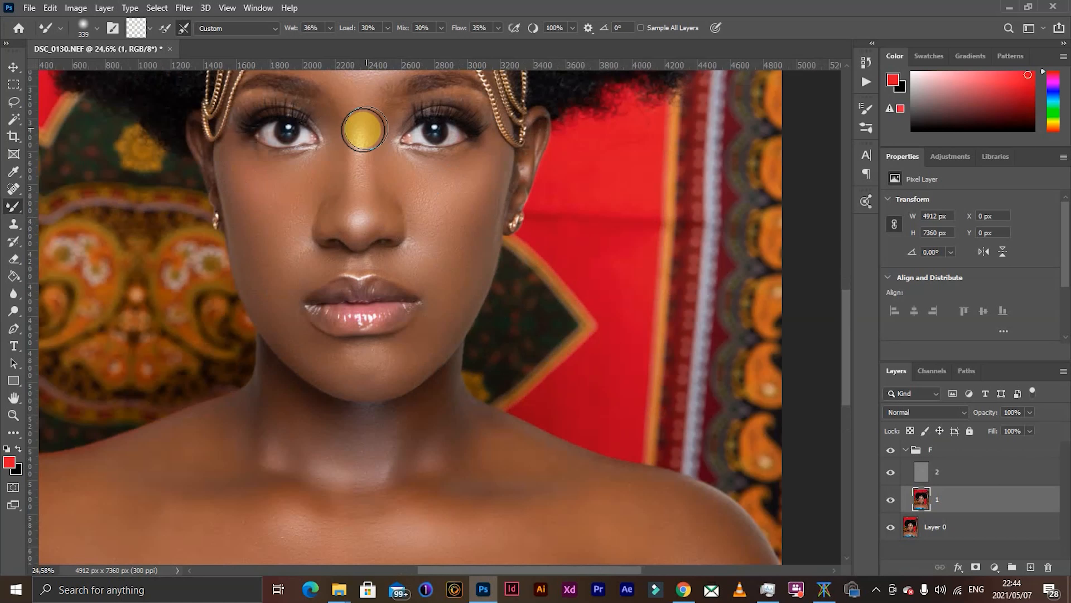
pyautogui.moveTo(348, 137)
pyautogui.mouseDown()
pyautogui.moveTo(337, 136)
pyautogui.moveTo(356, 171)
pyautogui.moveTo(361, 144)
pyautogui.moveTo(363, 177)
pyautogui.moveTo(385, 124)
pyautogui.moveTo(382, 168)
pyautogui.moveTo(395, 108)
pyautogui.moveTo(388, 175)
pyautogui.moveTo(443, 211)
pyautogui.moveTo(426, 231)
pyautogui.mouseUp()
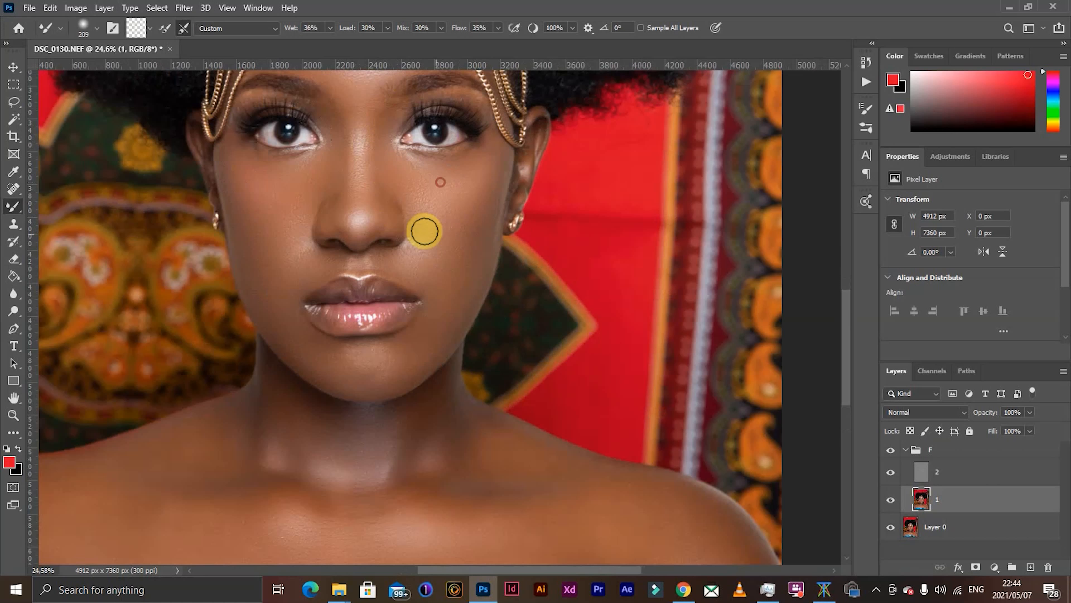
pyautogui.moveTo(278, 186)
pyautogui.mouseDown()
pyautogui.moveTo(275, 221)
pyautogui.moveTo(284, 209)
pyautogui.moveTo(251, 230)
pyautogui.mouseUp()
# - Blend the skin beside both nostrils on layer 1 using smaller Mixer Brush sizes of 57 px and 92 px
pyautogui.scroll(-5, 249, 233)
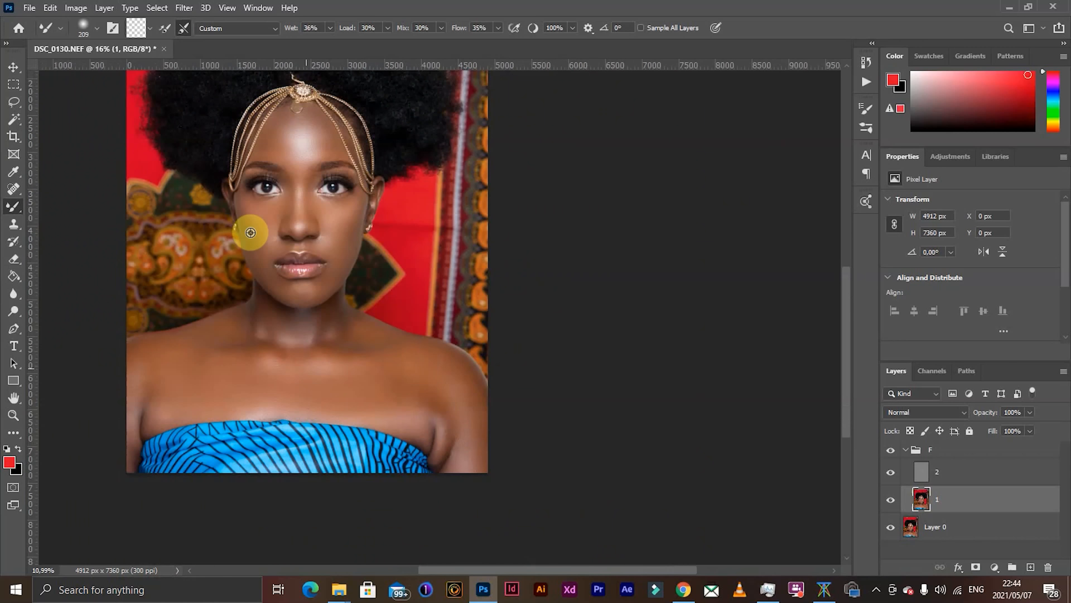
pyautogui.scroll(3, 412, 359)
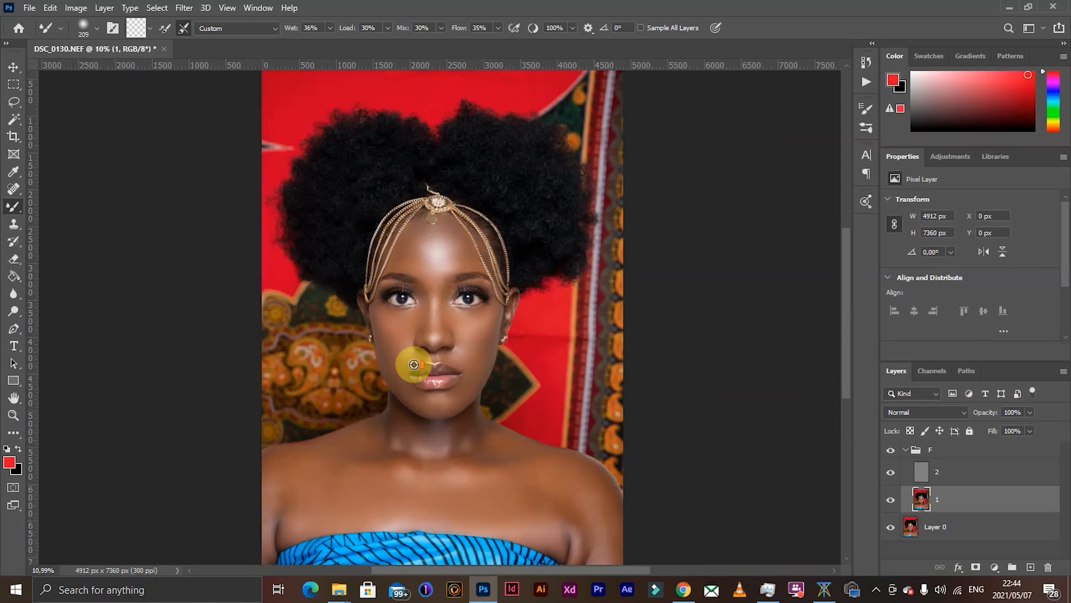
pyautogui.scroll(2, 412, 356)
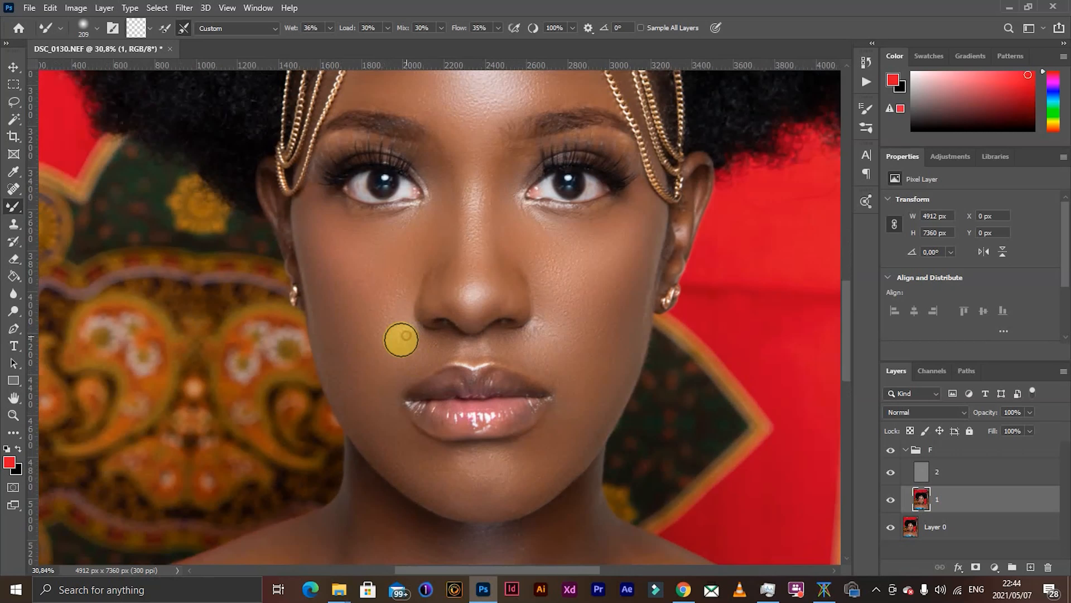
pyautogui.scroll(-2, 385, 354)
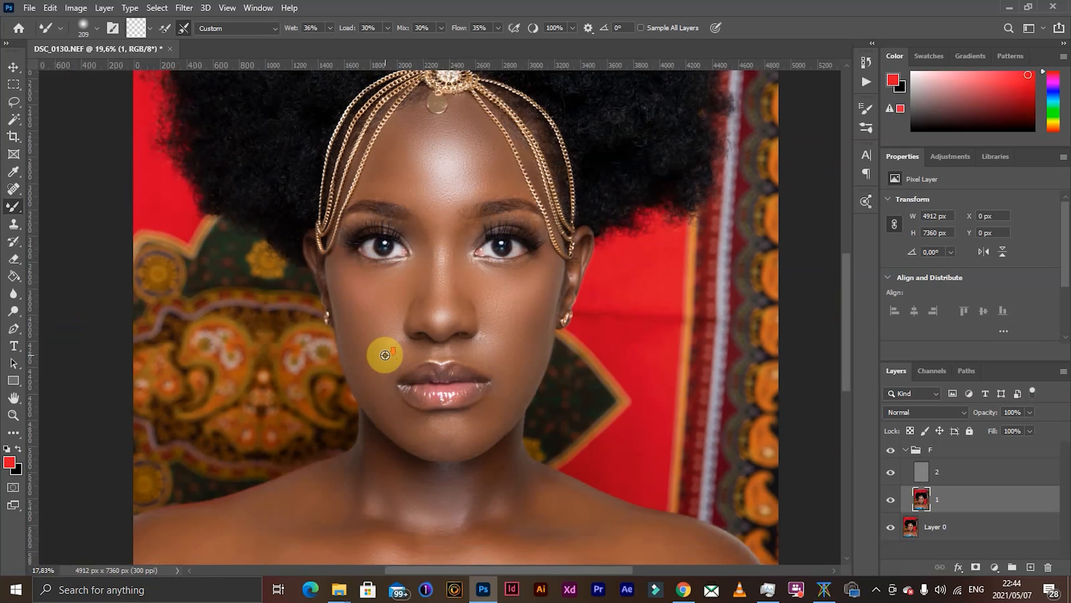
pyautogui.scroll(4, 385, 354)
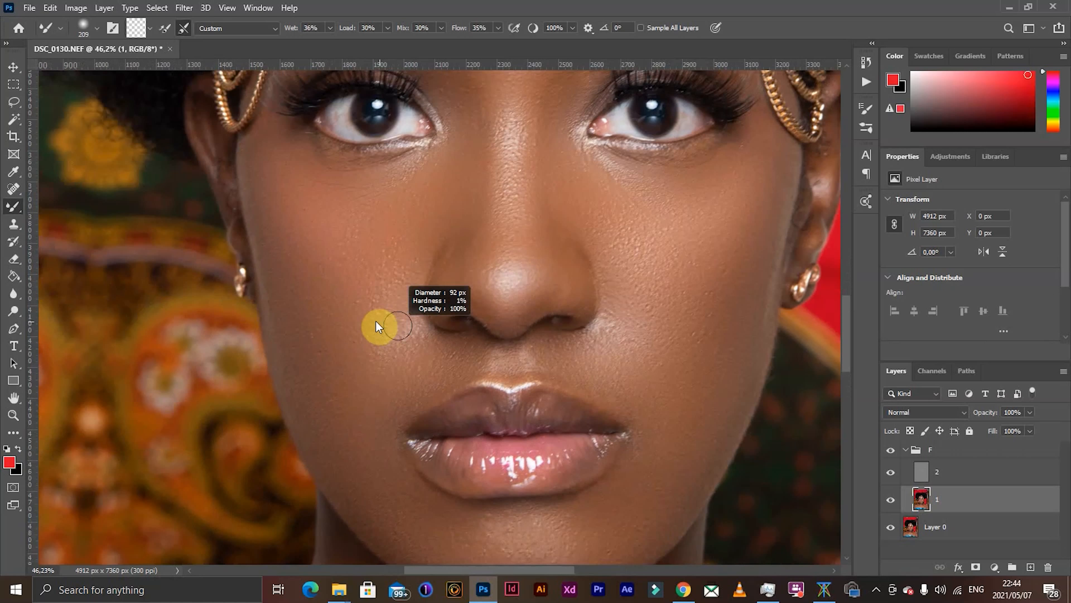
pyautogui.moveTo(376, 321); pyautogui.dragTo(374, 321)
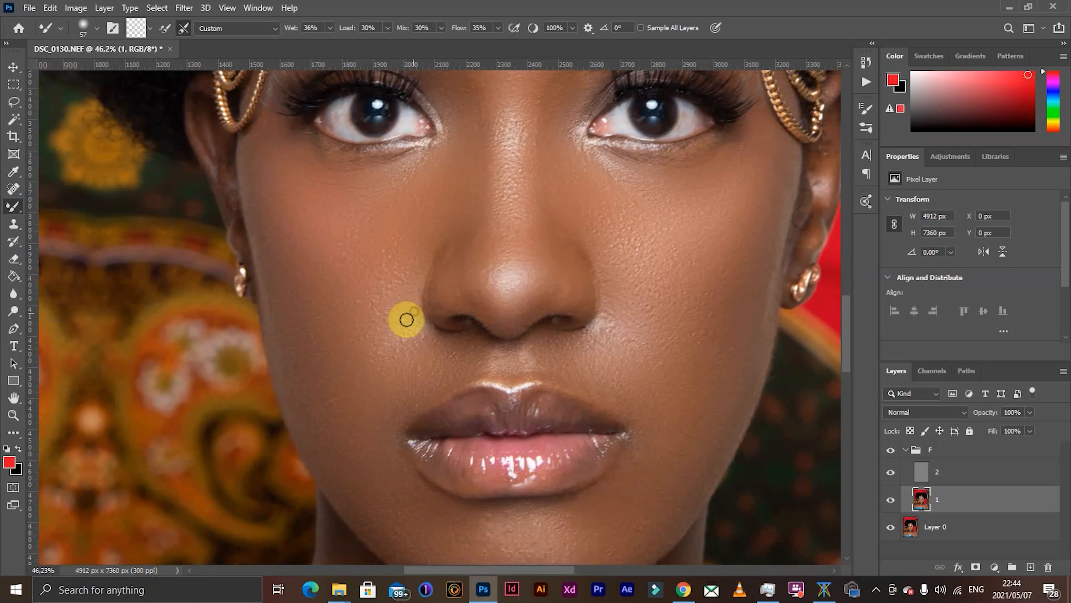
pyautogui.moveTo(411, 332); pyautogui.dragTo(421, 338)
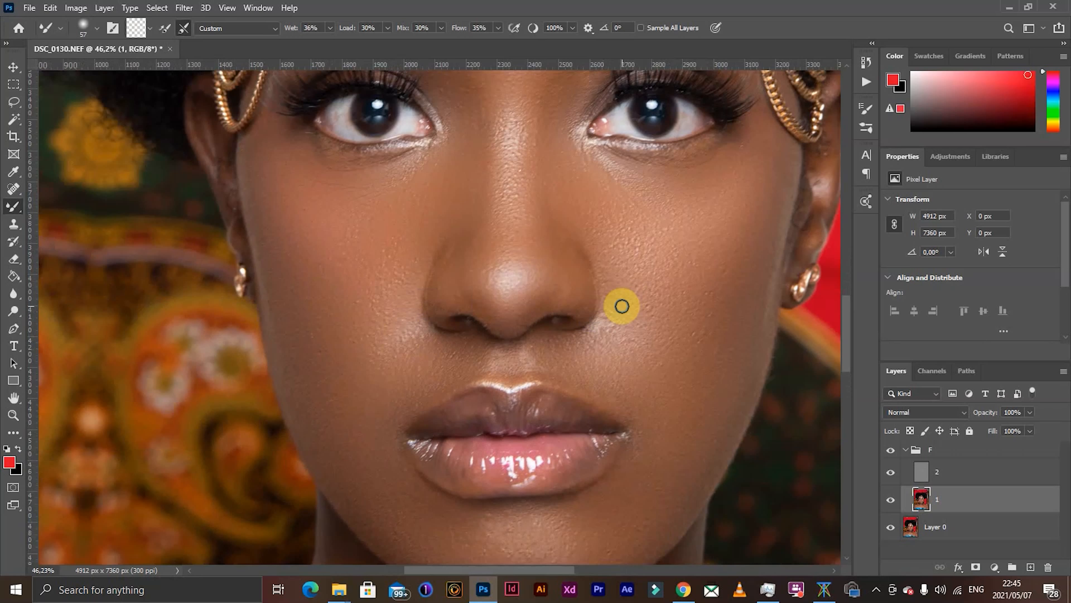
pyautogui.moveTo(619, 317)
pyautogui.mouseDown()
pyautogui.moveTo(604, 336)
pyautogui.moveTo(607, 314)
pyautogui.moveTo(588, 340)
pyautogui.moveTo(613, 304)
pyautogui.moveTo(597, 329)
pyautogui.moveTo(606, 319)
pyautogui.mouseUp()
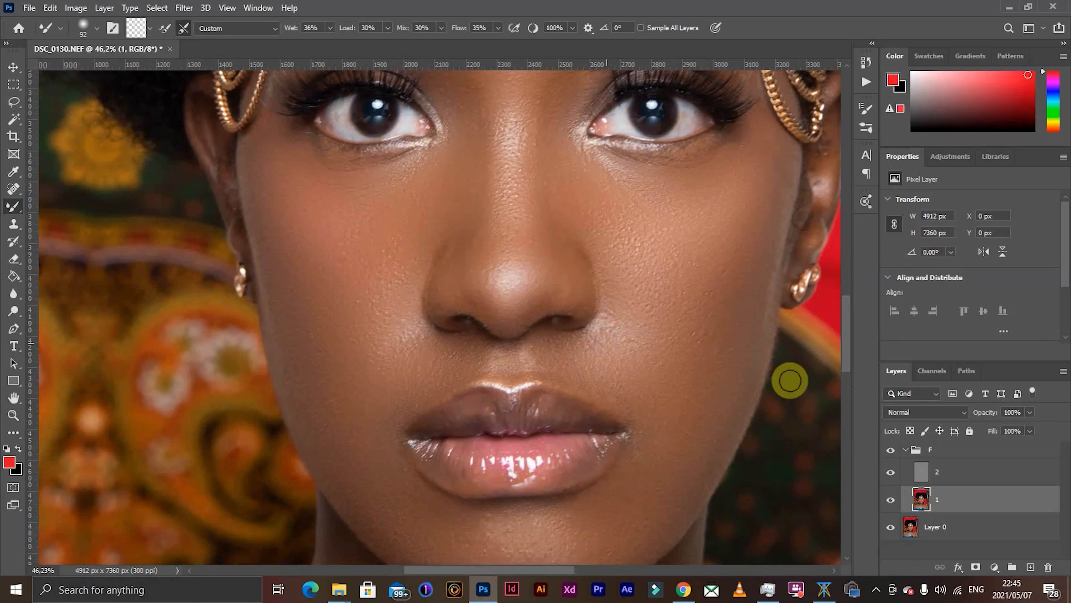
# - Collapse group F and compare the whole portrait with the group hidden and shown
pyautogui.click(906, 450)
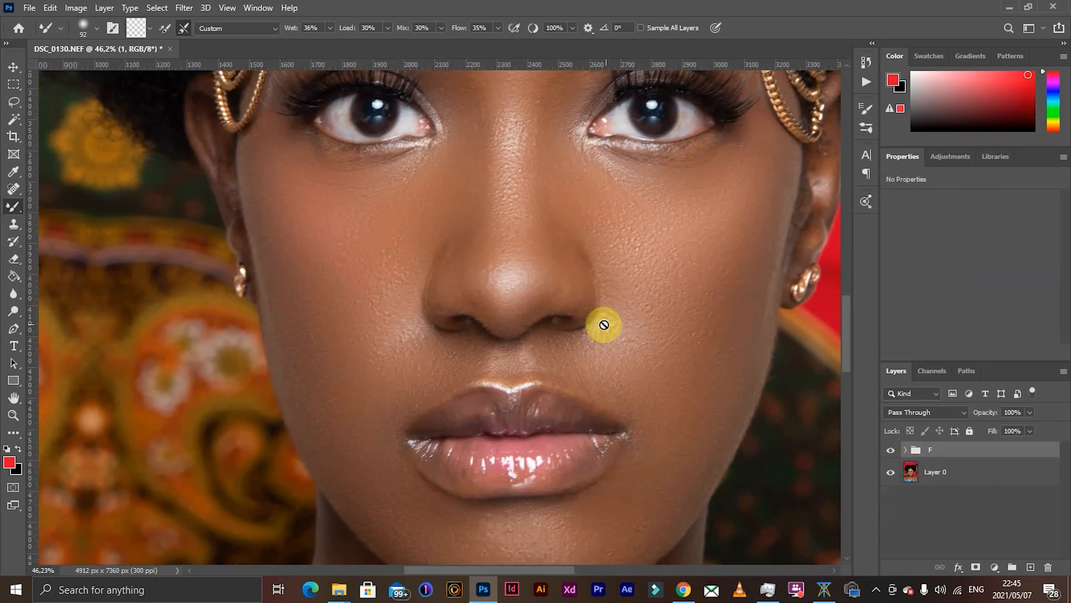
pyautogui.scroll(-4, 567, 316)
pyautogui.scroll(-3, 564, 320)
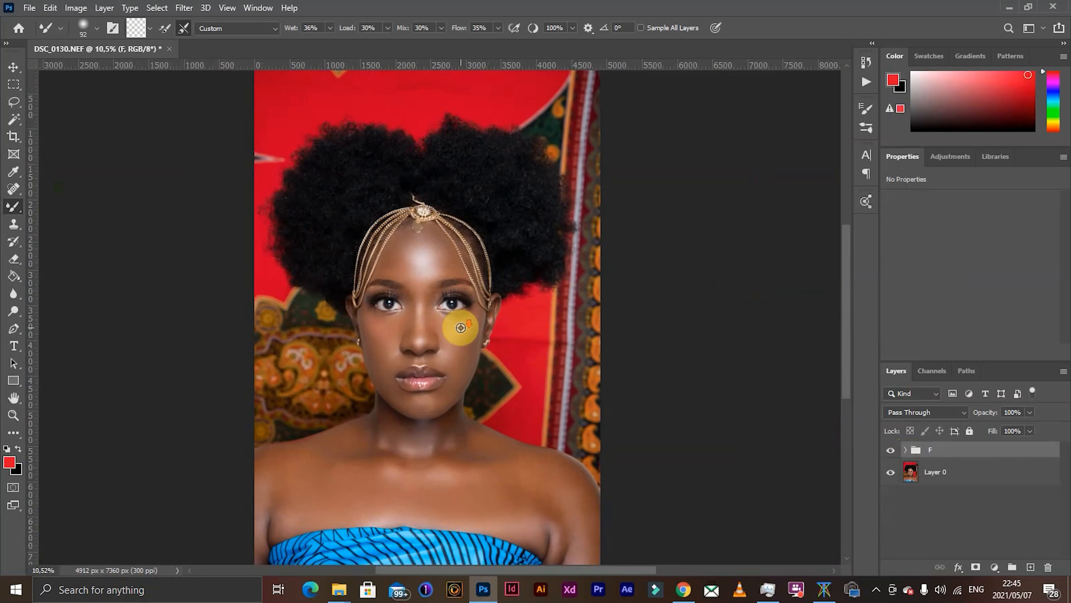
pyautogui.scroll(-1, 459, 327)
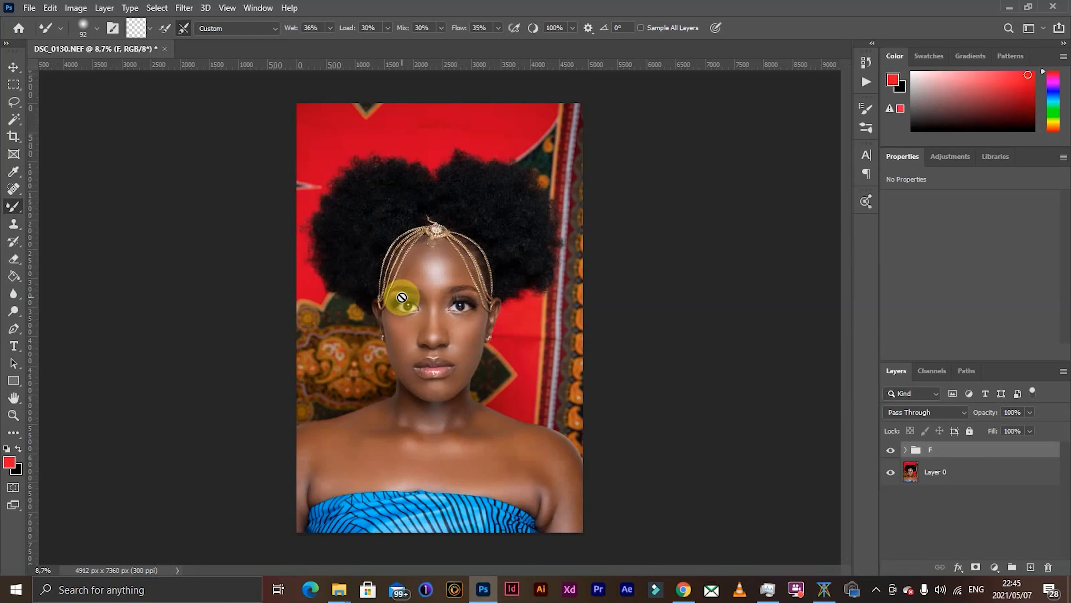
pyautogui.scroll(1, 401, 297)
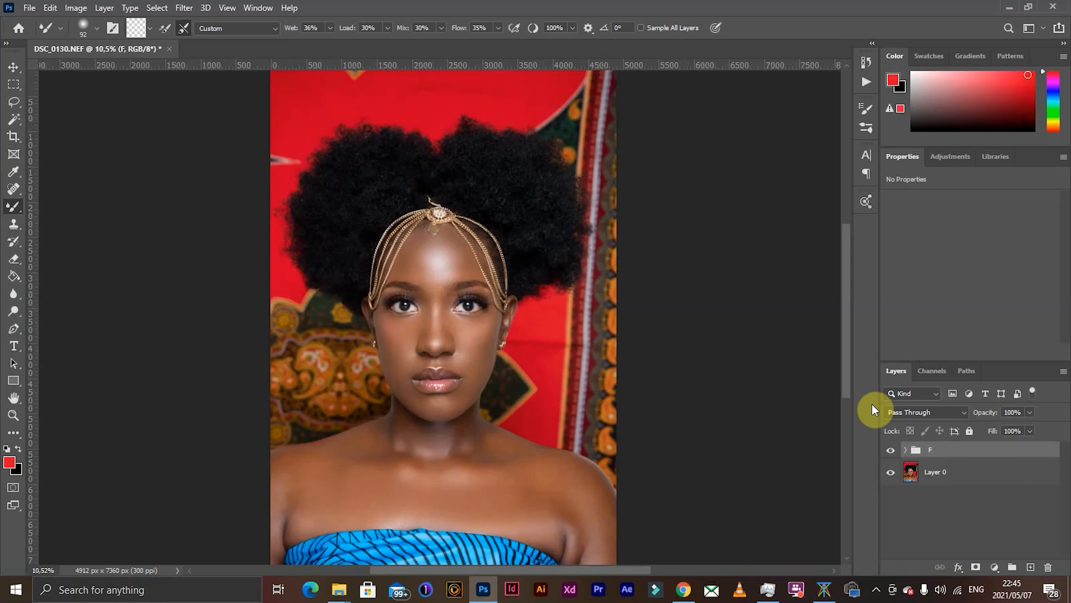
pyautogui.click(891, 452)
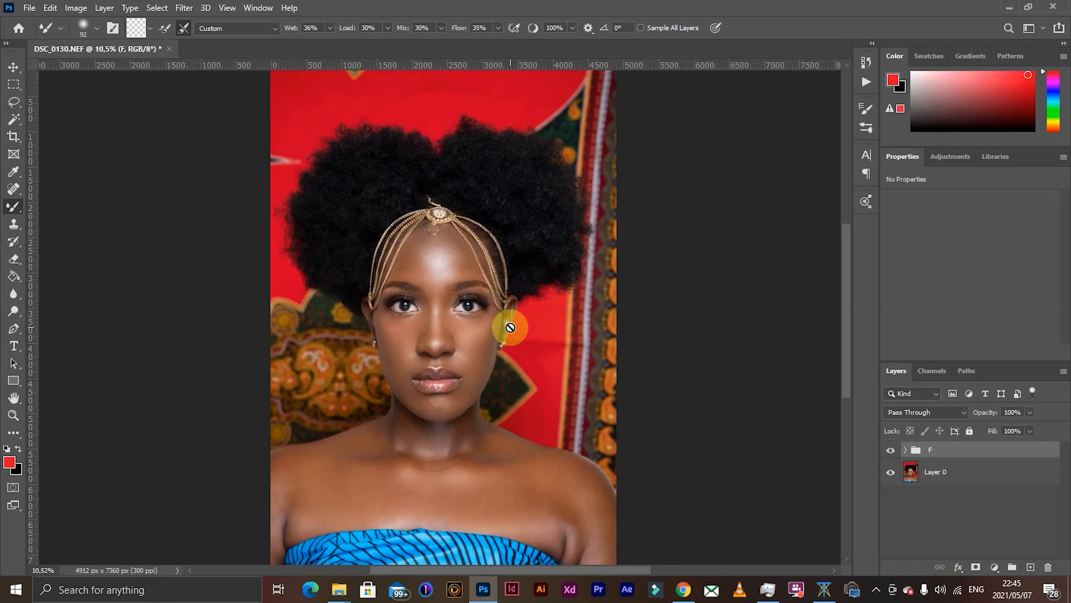
pyautogui.scroll(-1, 510, 327)
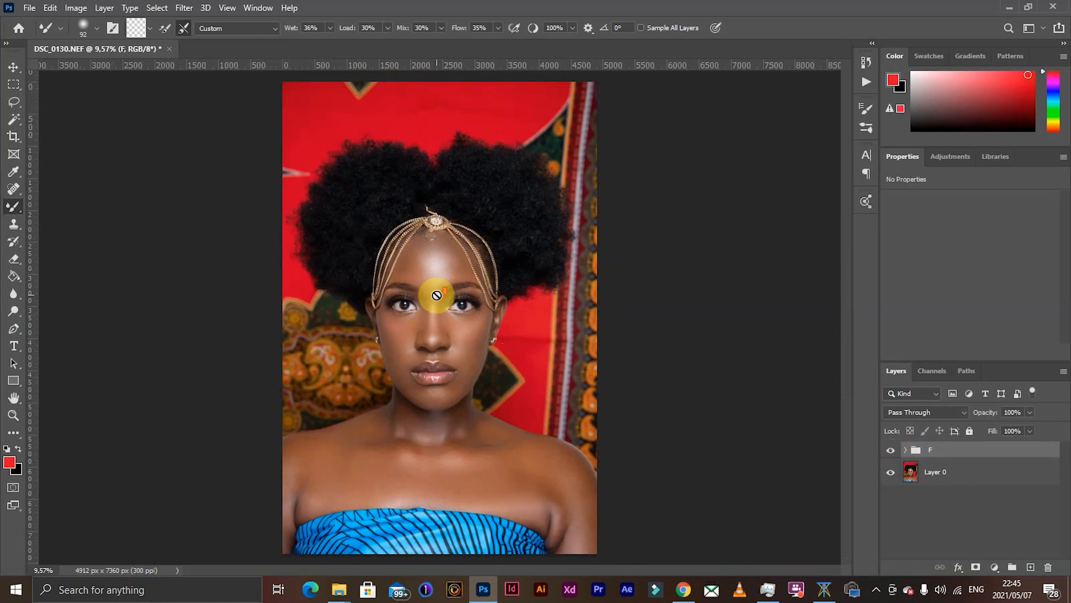
pyautogui.scroll(-1, 436, 295)
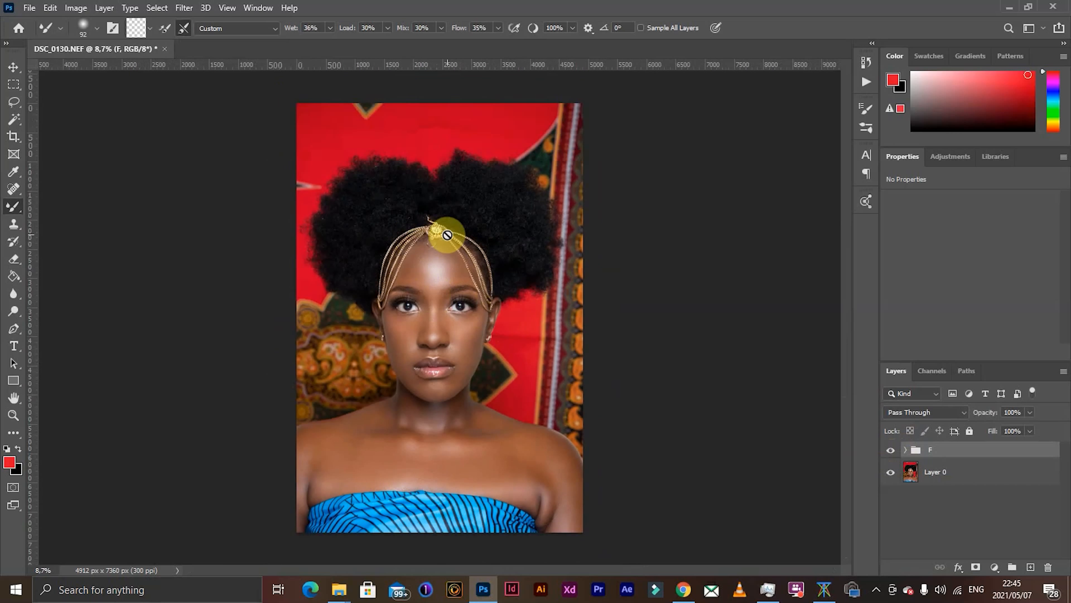
pyautogui.scroll(1, 433, 292)
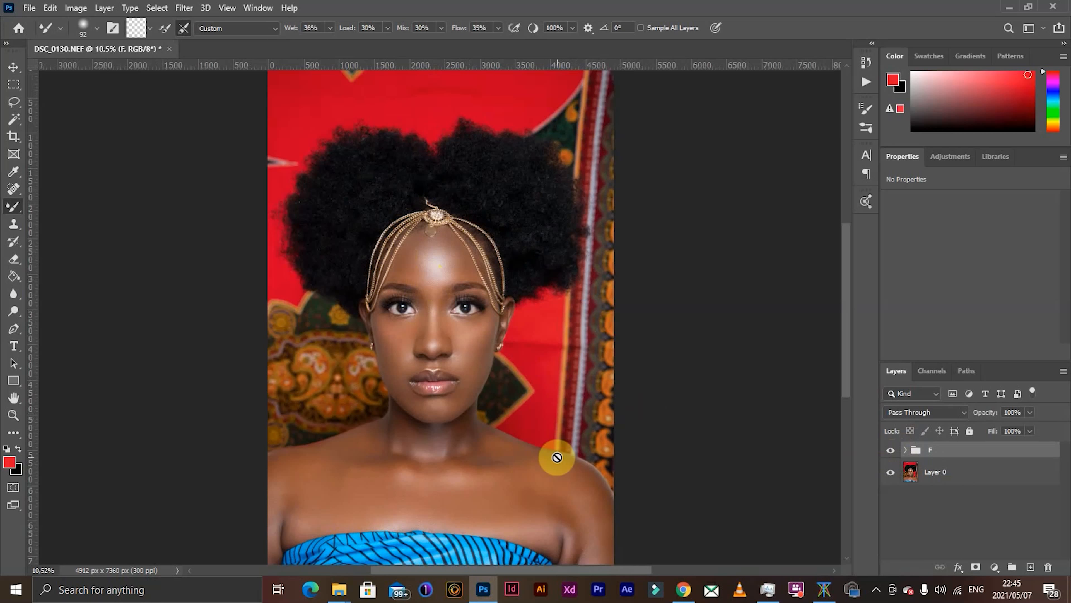
pyautogui.scroll(-1, 301, 491)
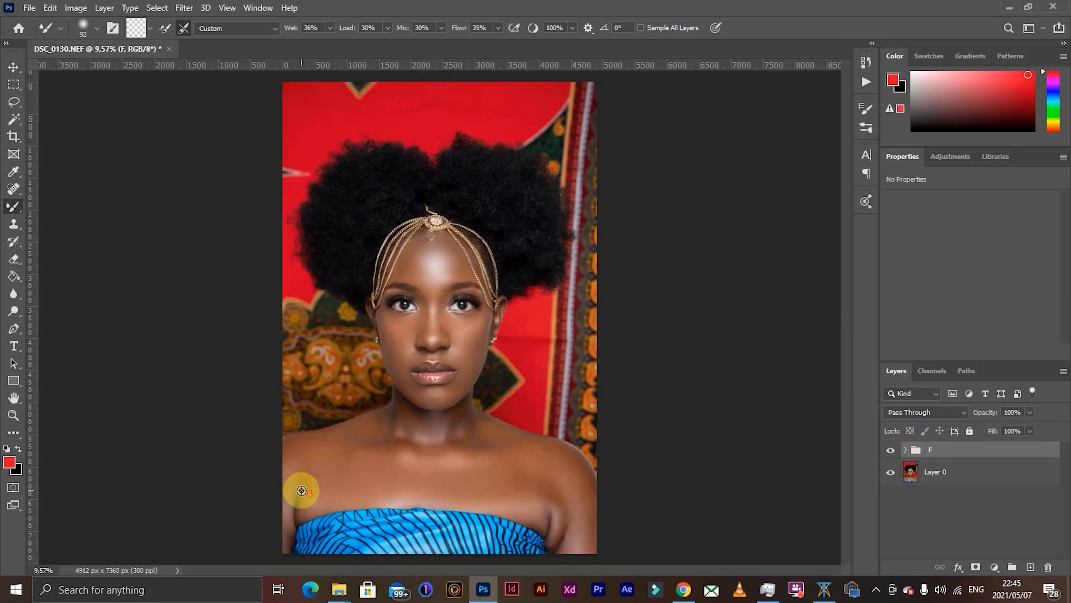